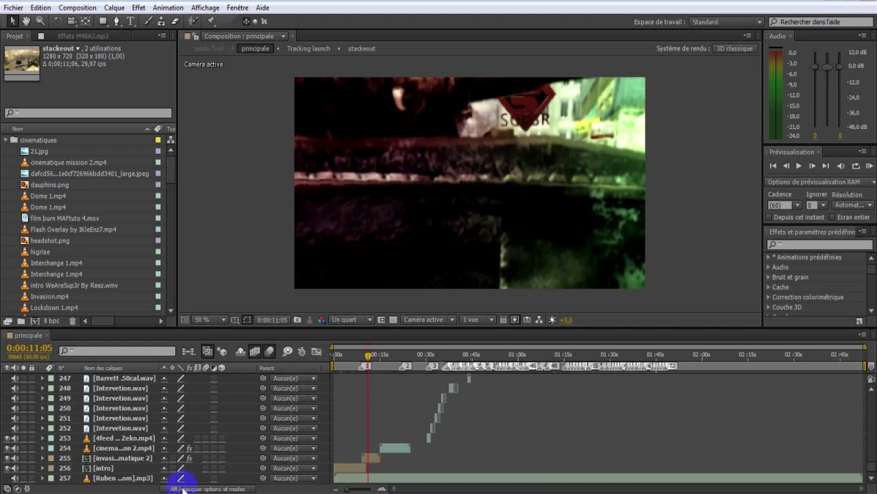
Switch to the browser and look through the YouTube channel's uploads and its expanded list of recommended channels
left_click(161, 493)
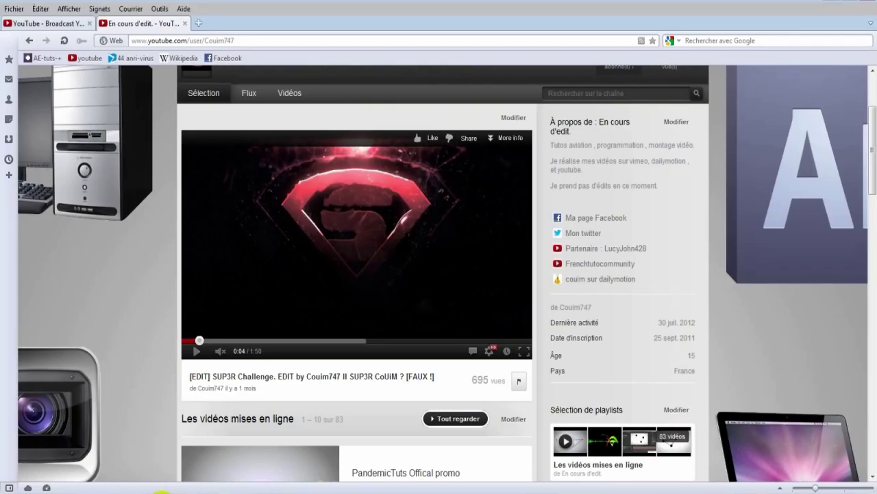
scroll(567, 274, "down", 8)
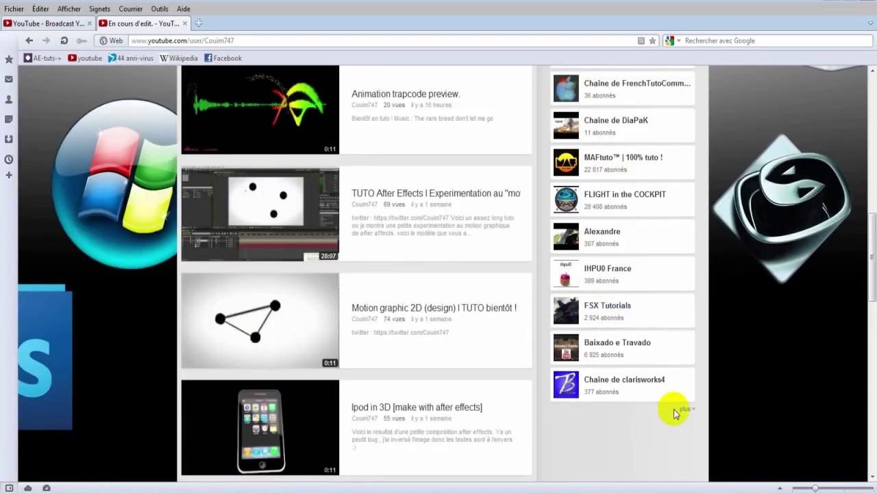
left_click(681, 409)
scroll(665, 388, "down", 6)
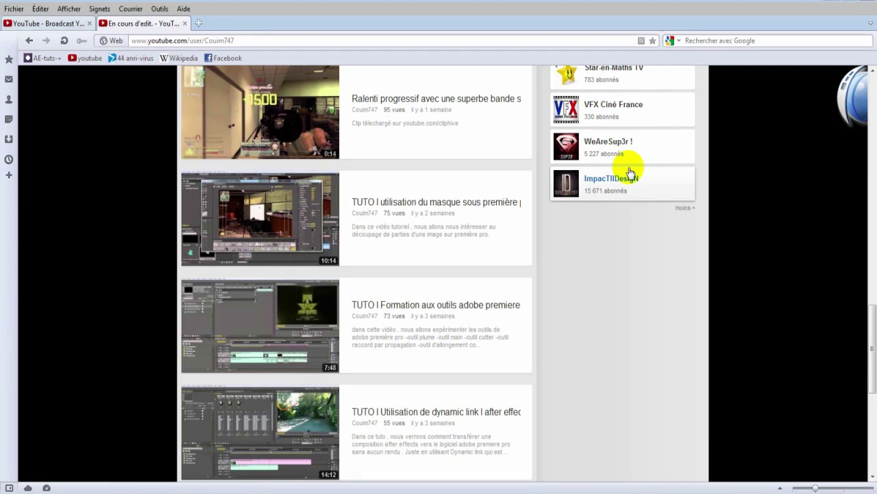
scroll(560, 315, "up", 15)
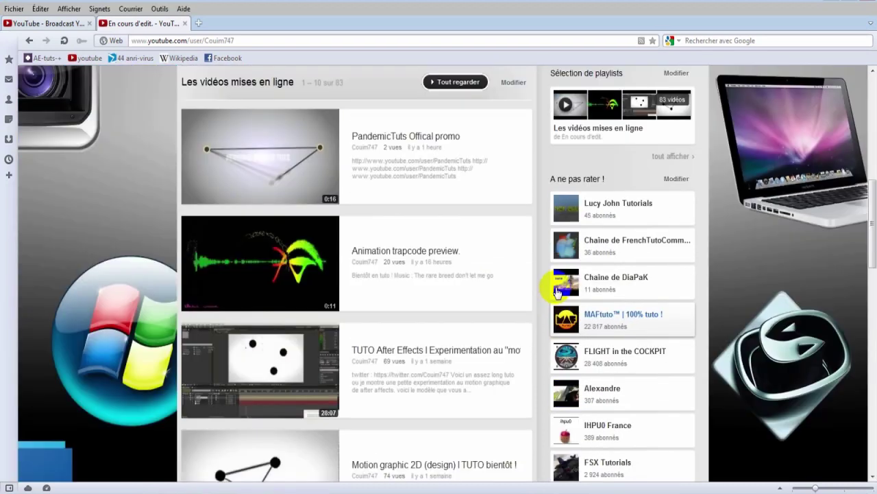
Switch back to After Effects and look through the layer stack of the principale composition
key("alt+Tab")
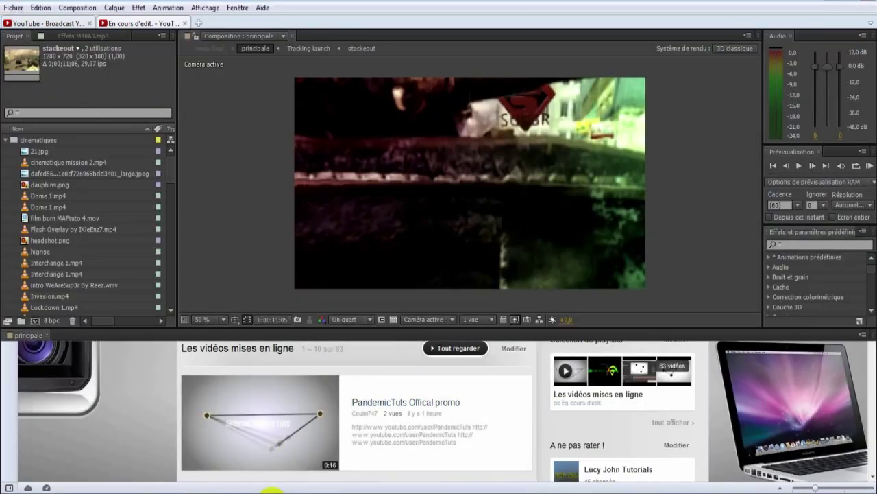
left_click_drag(871, 471, 869, 427)
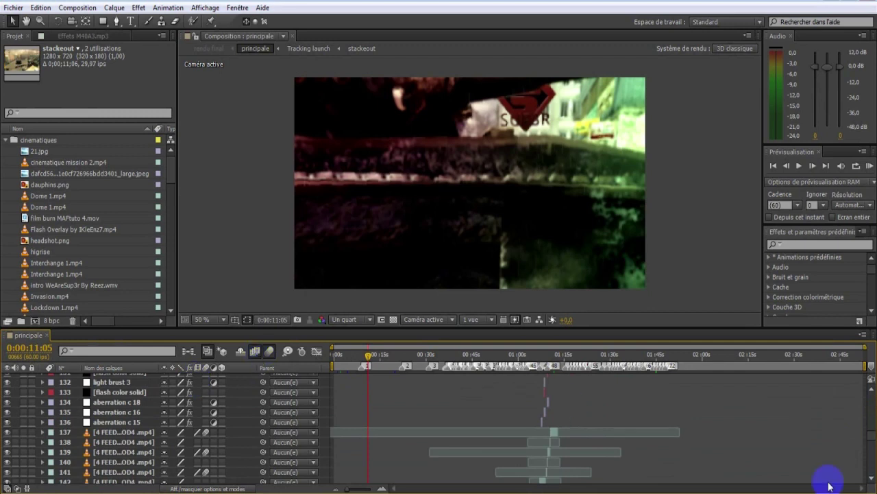
left_click_drag(864, 434, 867, 473)
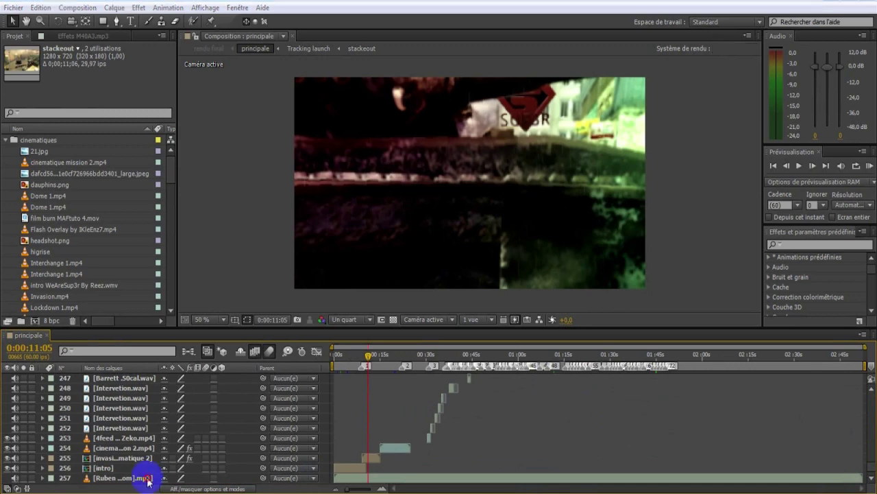
Switch to the browser, rewind the SUP3R Challenge edit to the start and play its logo intro, pausing at 0:02
key("alt+Tab")
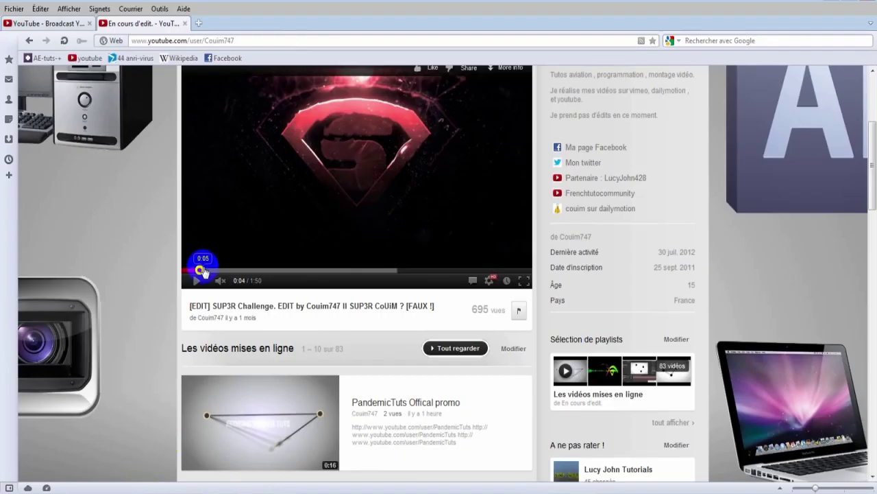
left_click_drag(197, 269, 186, 271)
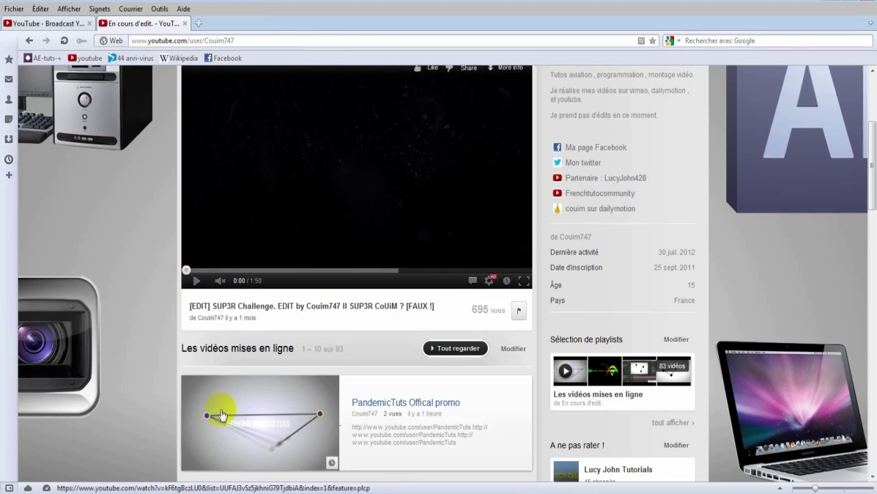
scroll(229, 475, "up", 1)
scroll(225, 452, "up", 5)
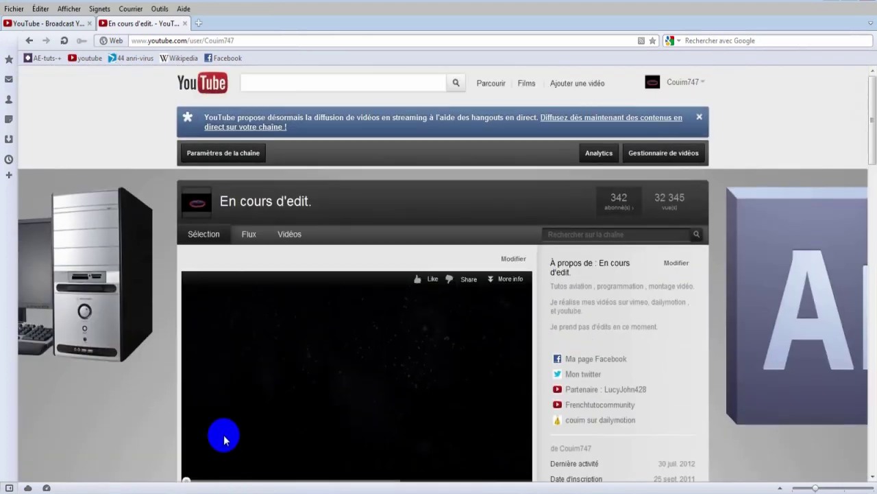
scroll(282, 355, "down", 2)
left_click(189, 423)
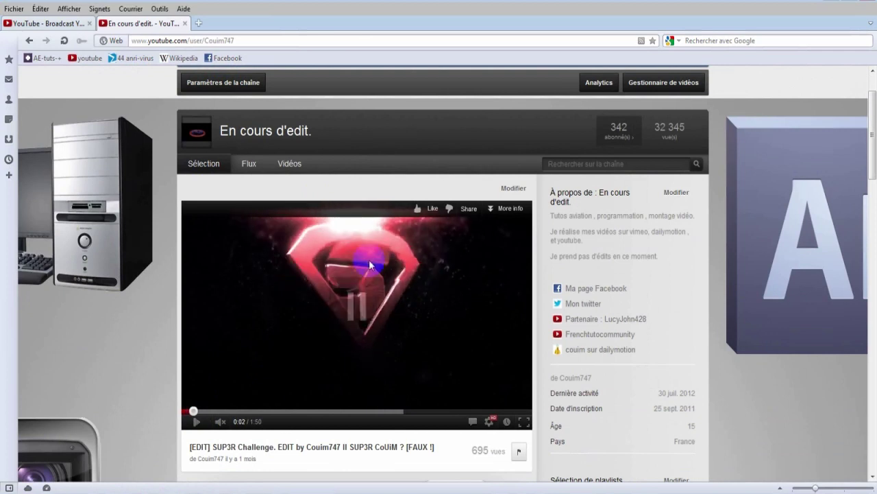
left_click(331, 280)
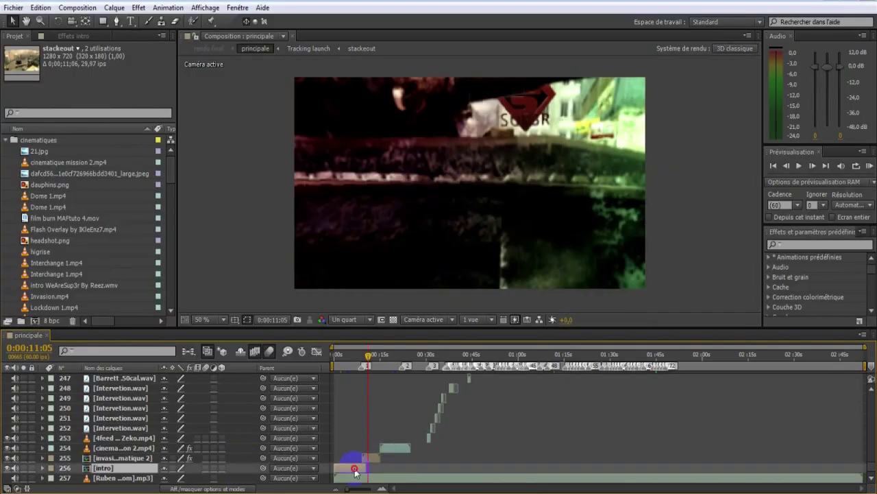
In After Effects, inspect the CC Rainfall and CC Drizzle effects on Calque d'effets 1 in the intro composition at 0:00:01:01, and close it
double_click(349, 470)
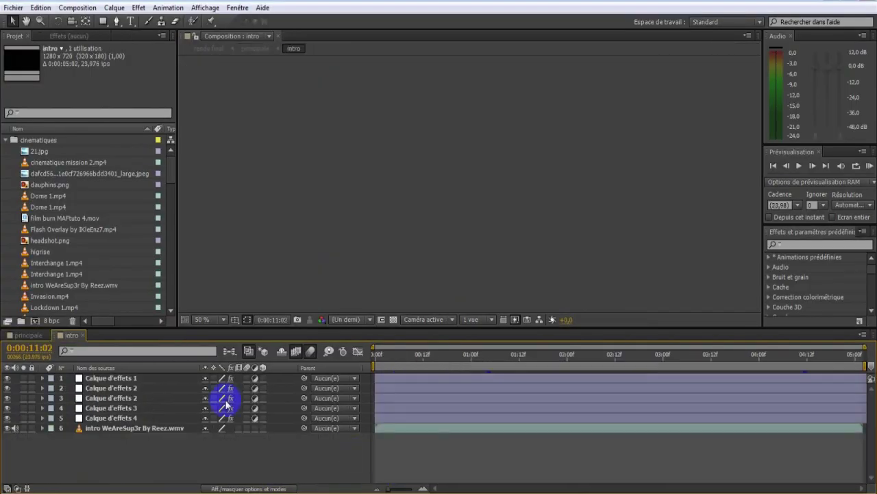
left_click(474, 356)
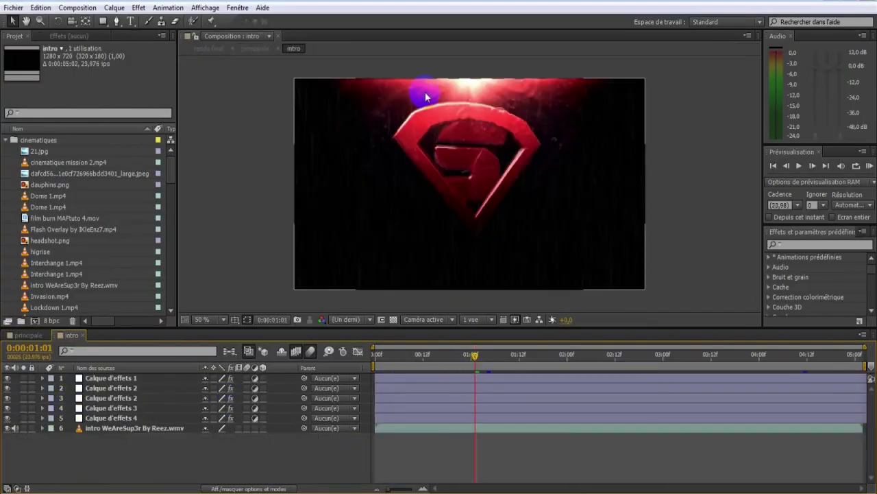
left_click(134, 379)
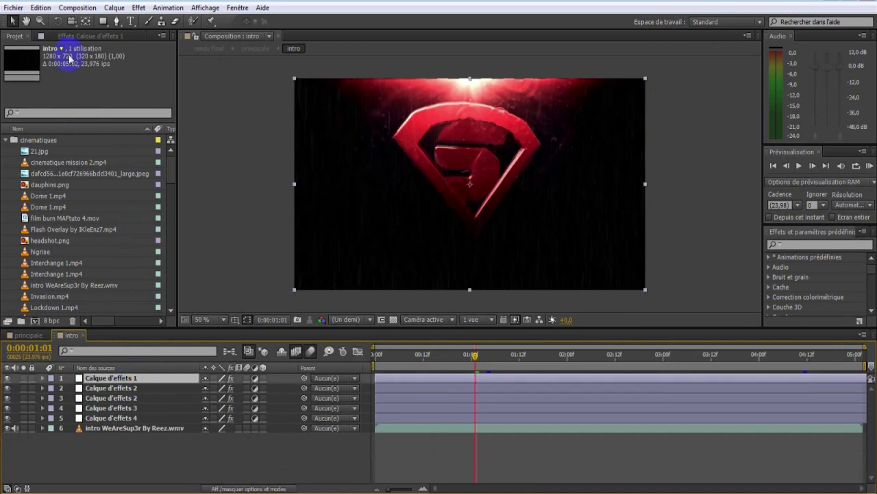
left_click(82, 35)
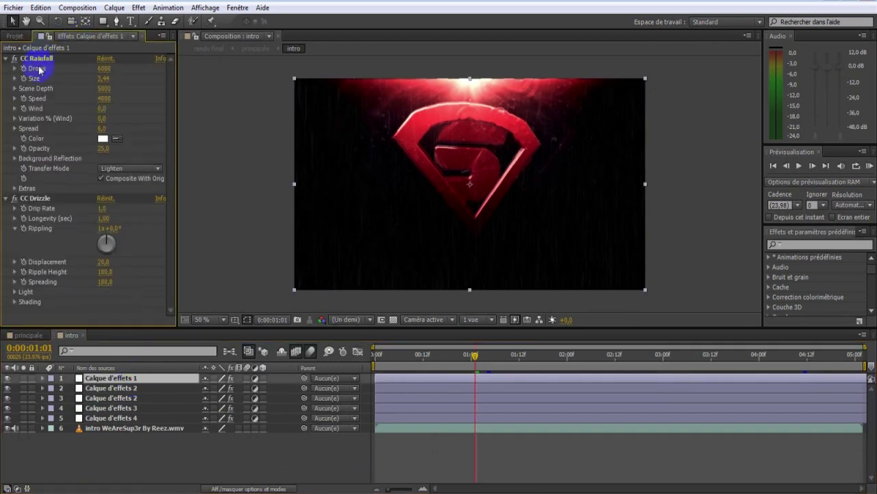
left_click_drag(104, 78, 116, 92)
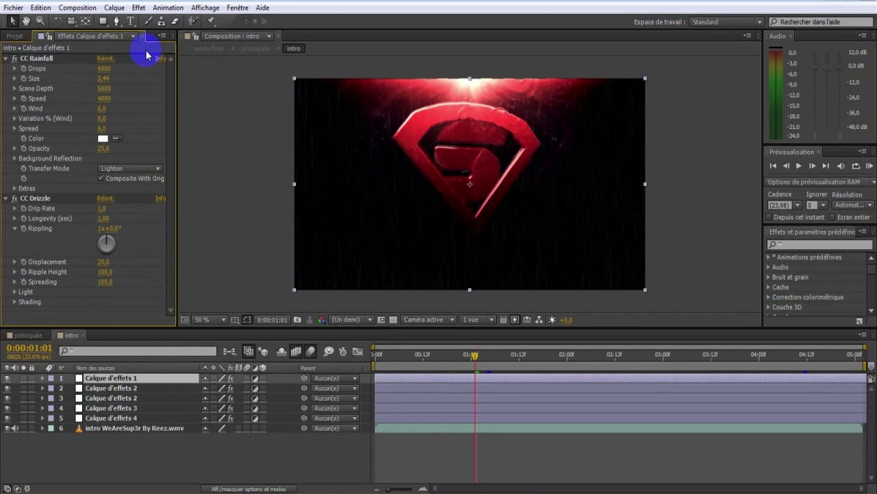
left_click(46, 200)
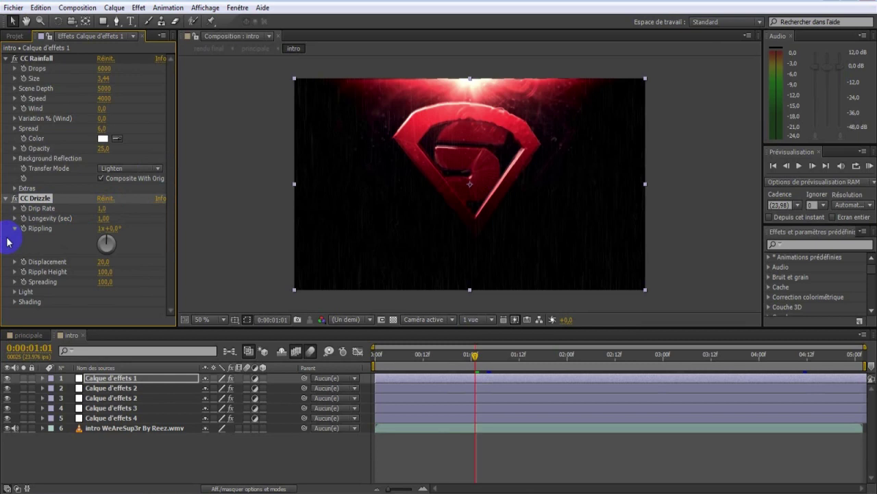
left_click(80, 336)
left_click(83, 335)
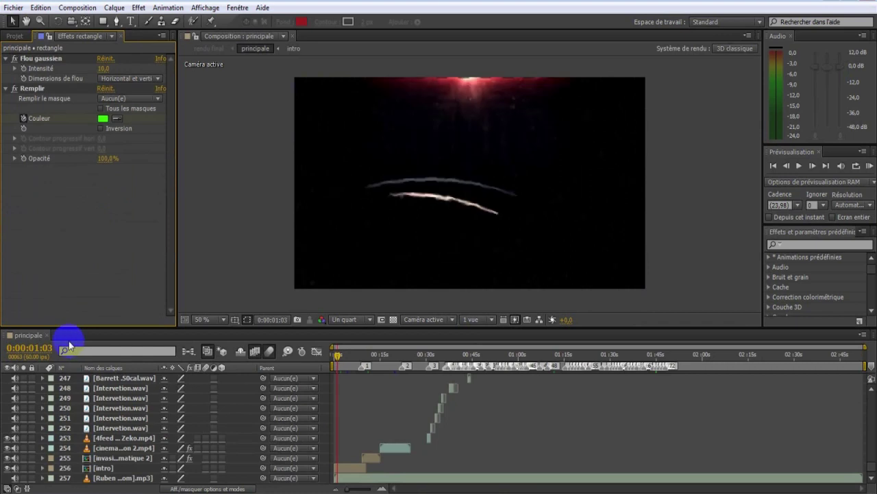
Play the SUP3R Challenge edit in the browser through the opening cinematic, pausing at 0:11 and 0:13 to view the inserted logo
left_click(366, 362)
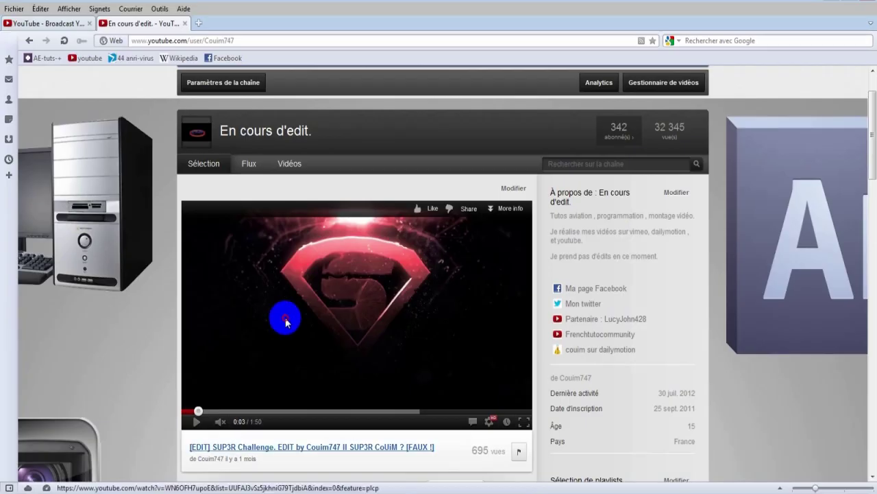
left_click(286, 322)
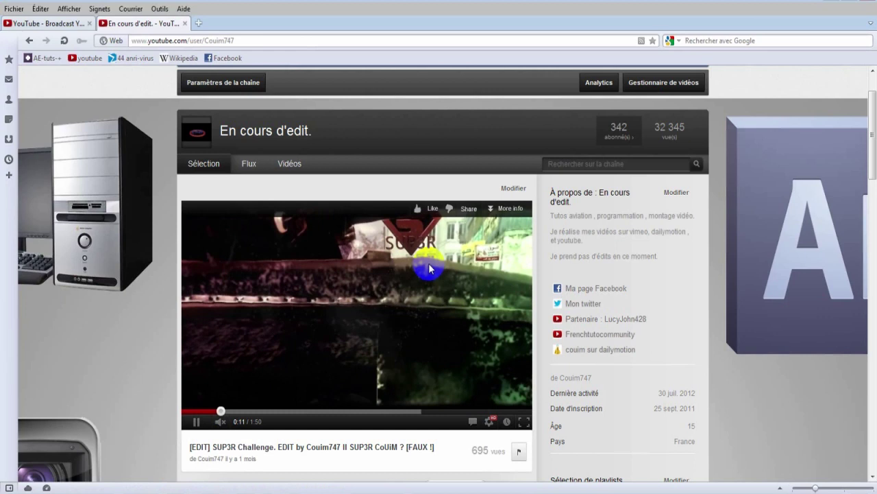
left_click(392, 262)
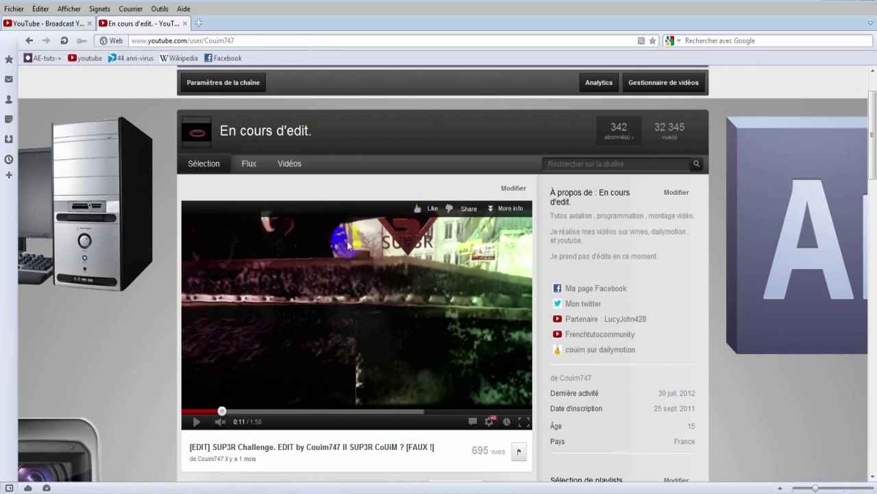
left_click(410, 248)
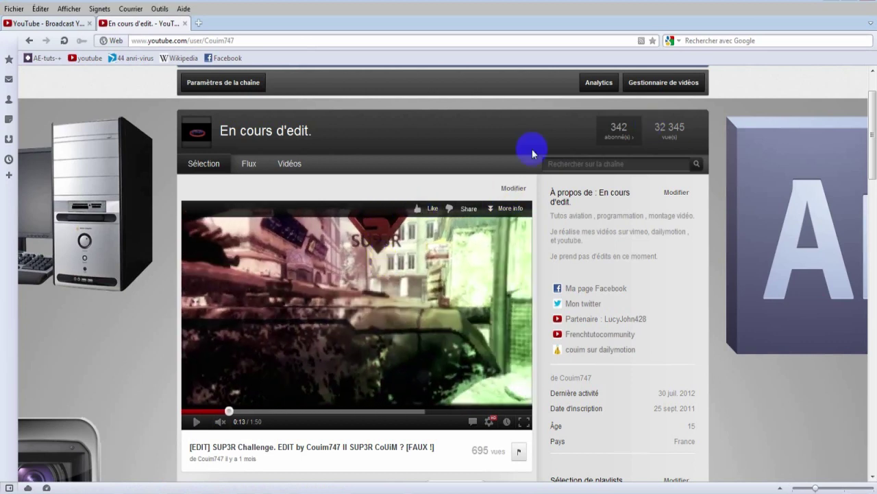
left_click(356, 269)
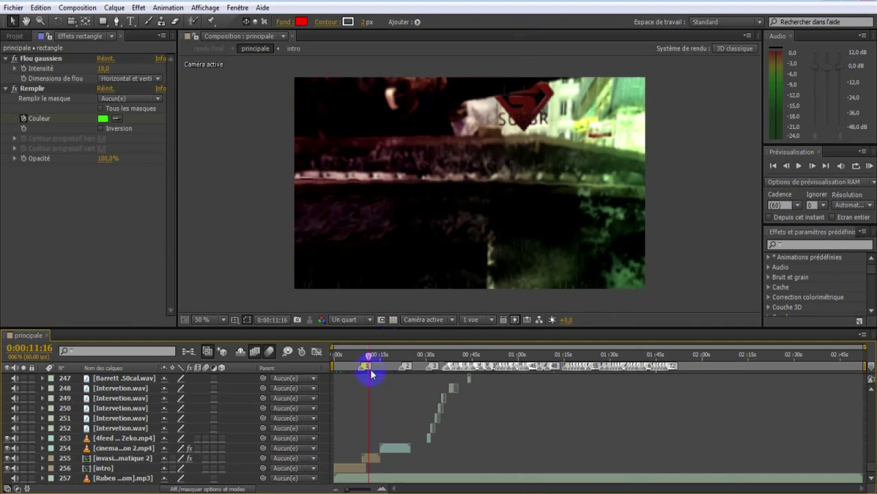
Open the invasion cinematique 2 composition in After Effects and show the CameraTracker tracking points on the lowest invasion cinematique layer
left_click(370, 459)
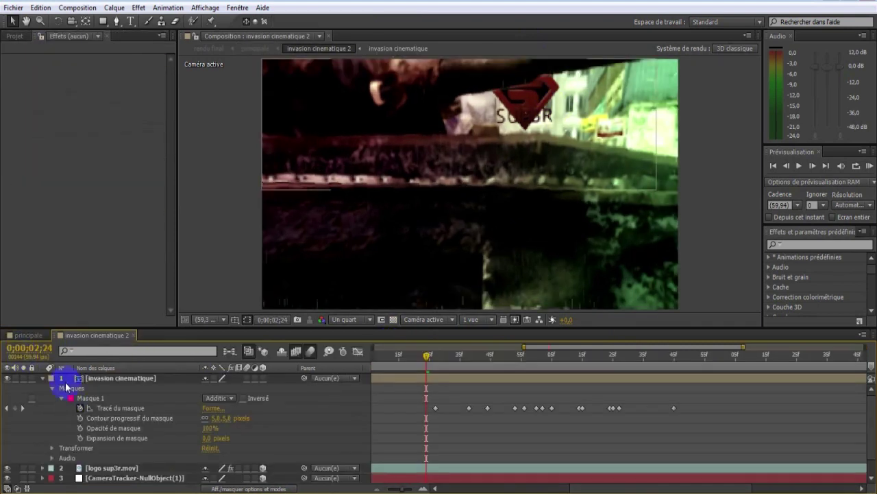
left_click(42, 378)
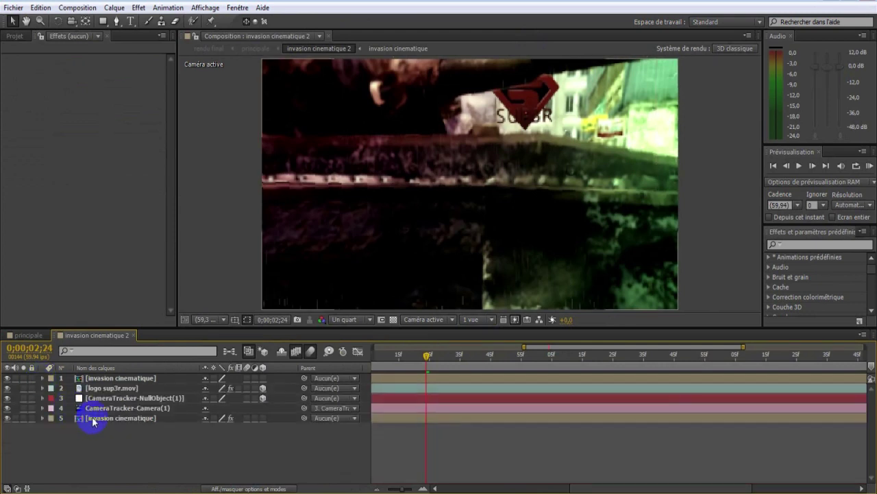
left_click(92, 418)
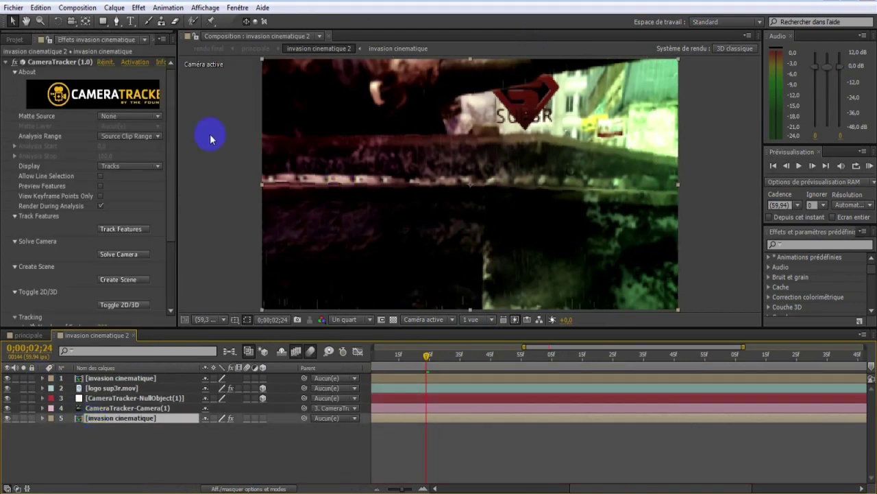
left_click(48, 95)
Examine the tracked scene through Vue personnalisée 1 at 0;00;02;52 and 0;00;03;35, and return to the Caméra active view
left_click(427, 321)
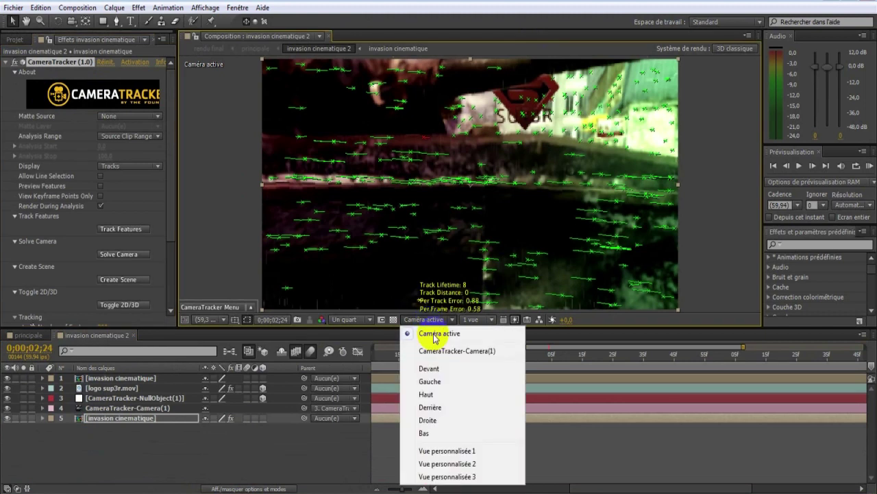
left_click(460, 453)
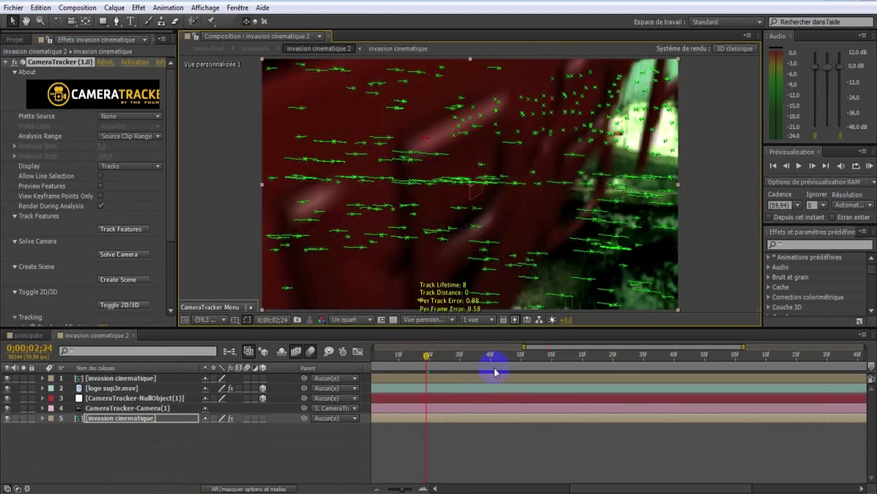
left_click_drag(428, 356, 513, 355)
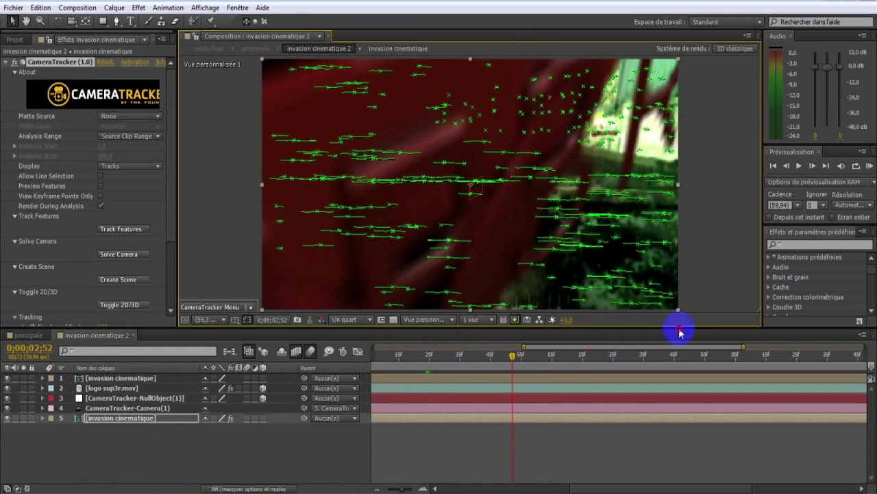
left_click(674, 351)
left_click_drag(653, 340, 644, 341)
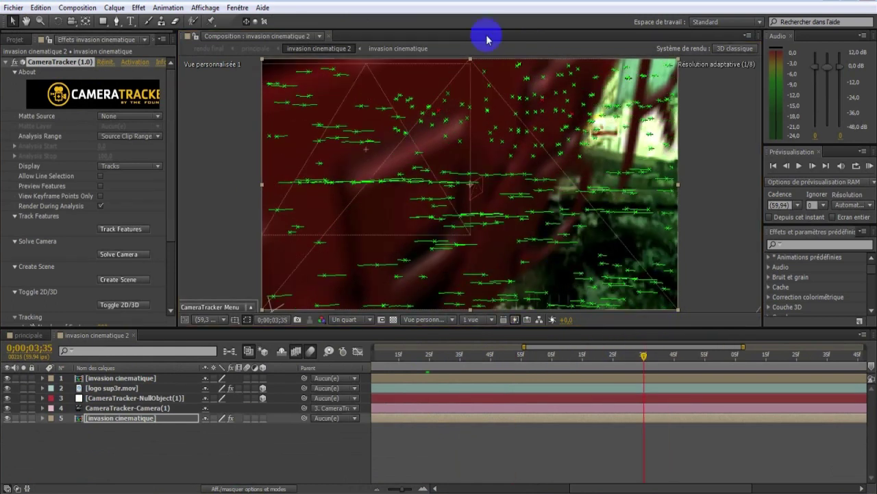
left_click(420, 327)
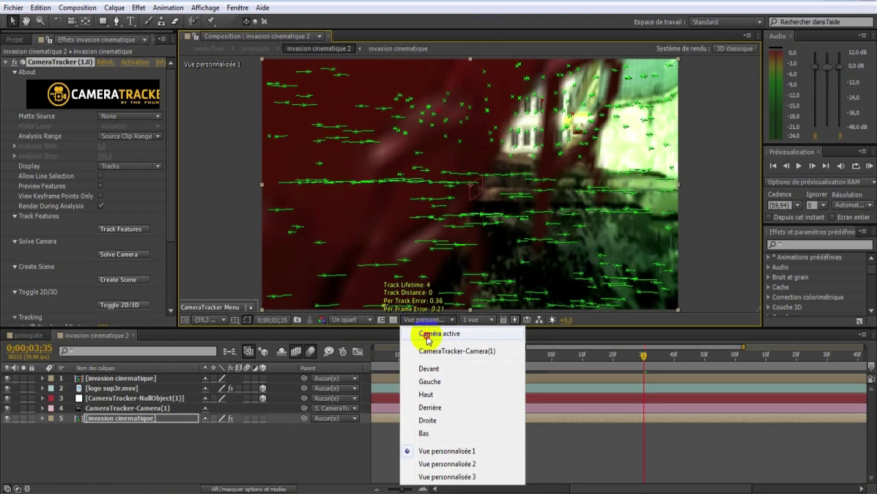
left_click(429, 334)
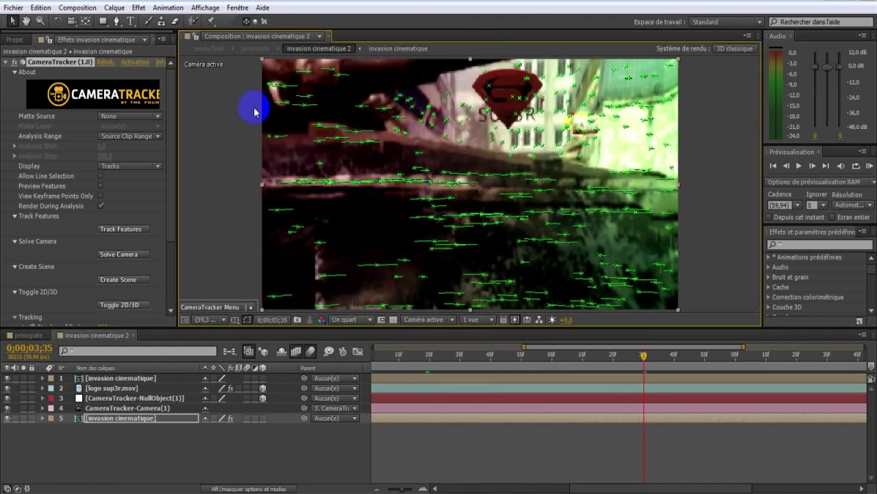
Close the invasion cinematique 2 composition and move to 0:00:19:39 in the principale composition
left_click(136, 335)
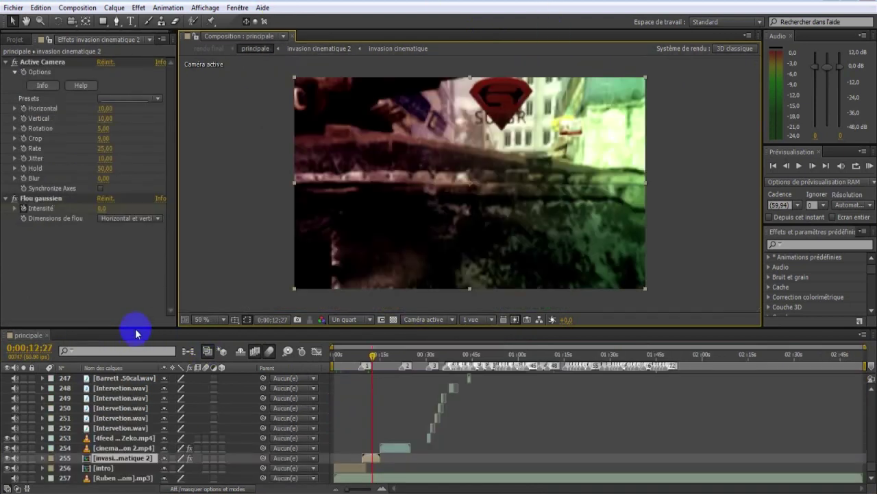
left_click(395, 355)
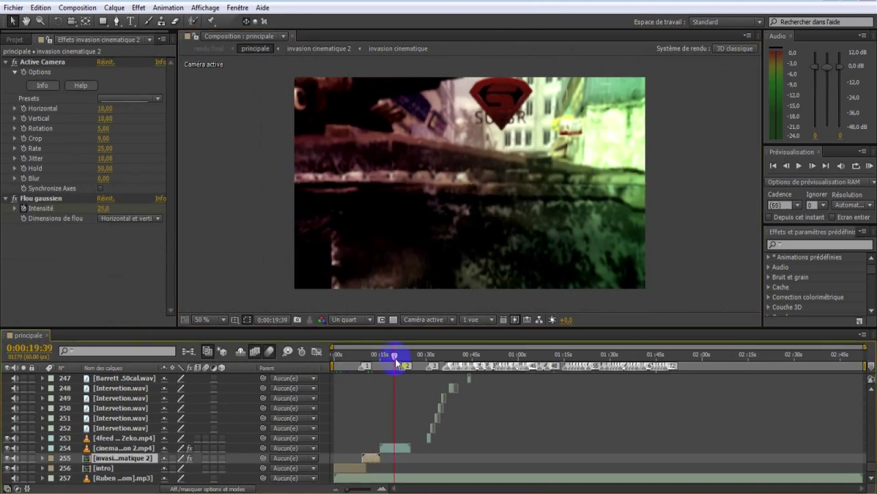
Preview the cinematique mission 2.mp4 clip up to 0:00:27:31 and look over the Intervetion.wav gunshot sound layers
left_click(387, 448)
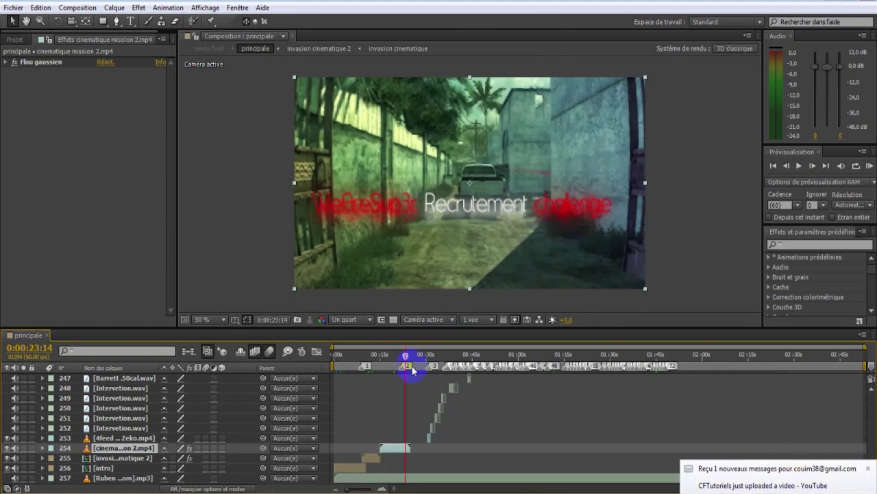
mouse_move(413, 356)
left_mouse_down()
mouse_move(423, 360)
mouse_move(414, 374)
left_mouse_up()
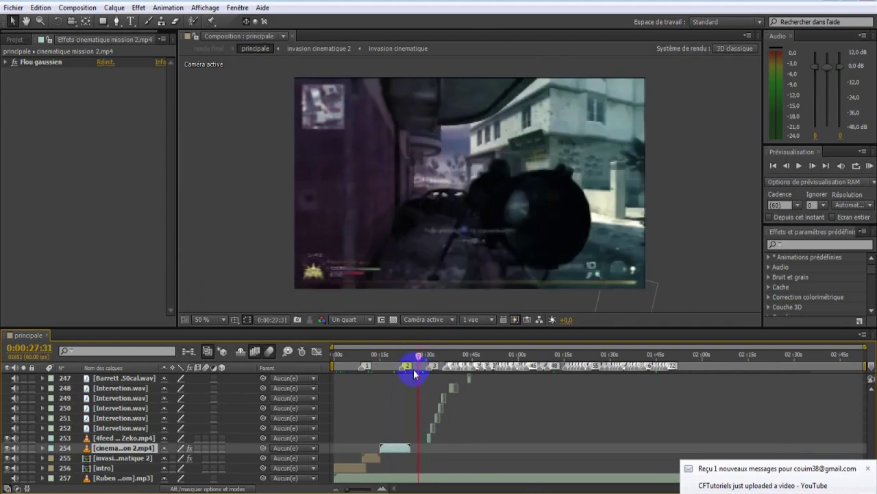
left_click(141, 427)
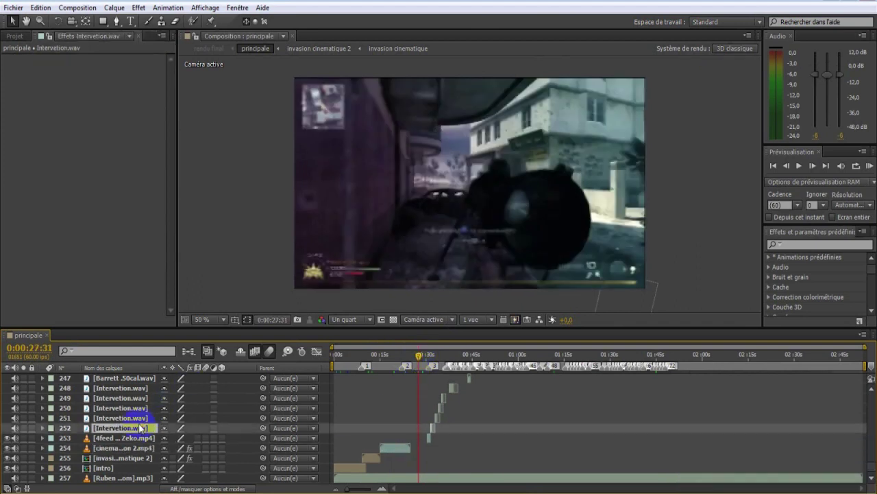
scroll(140, 429, "up", 1)
left_click(135, 447)
left_click(130, 428)
left_click(128, 421)
left_click(128, 437)
left_click(130, 448)
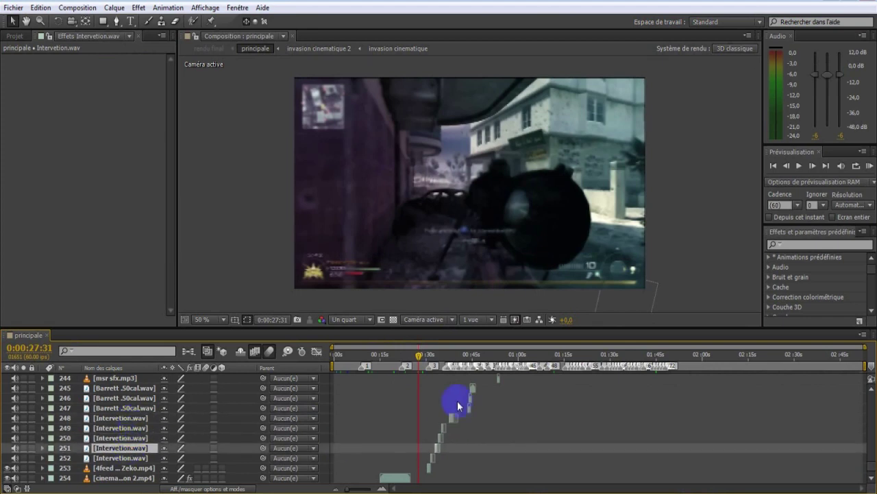
Inspect the 4feed gameplay layers 218 and 217 in the principale composition, ending on the scope transition at 0:00:31:31
scroll(458, 405, "up", 10)
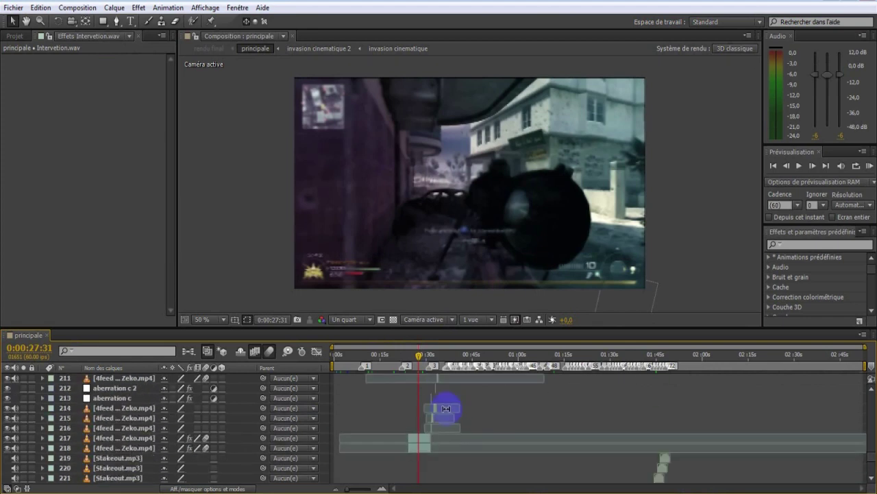
scroll(438, 410, "down", 1)
left_click(419, 414)
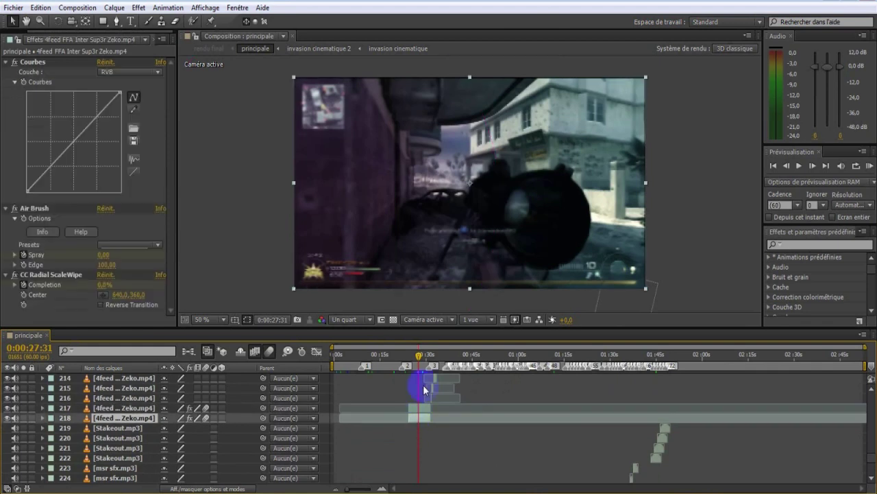
left_click(107, 408)
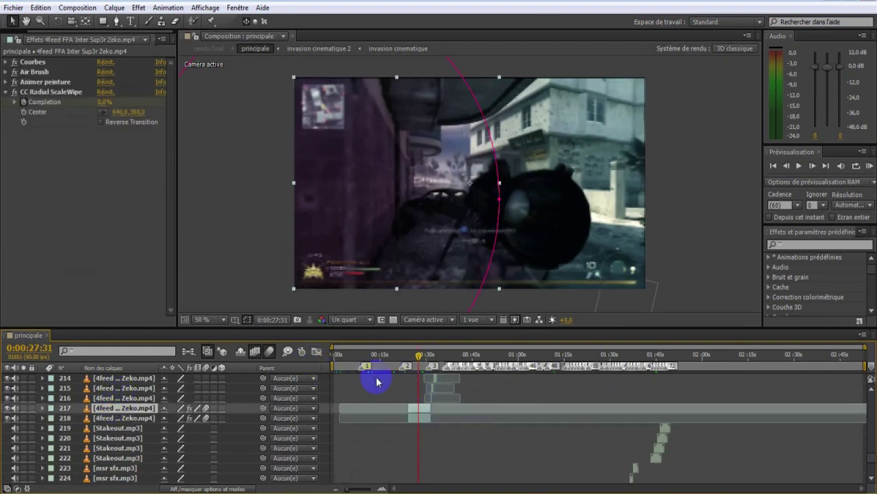
left_click_drag(422, 358, 432, 362)
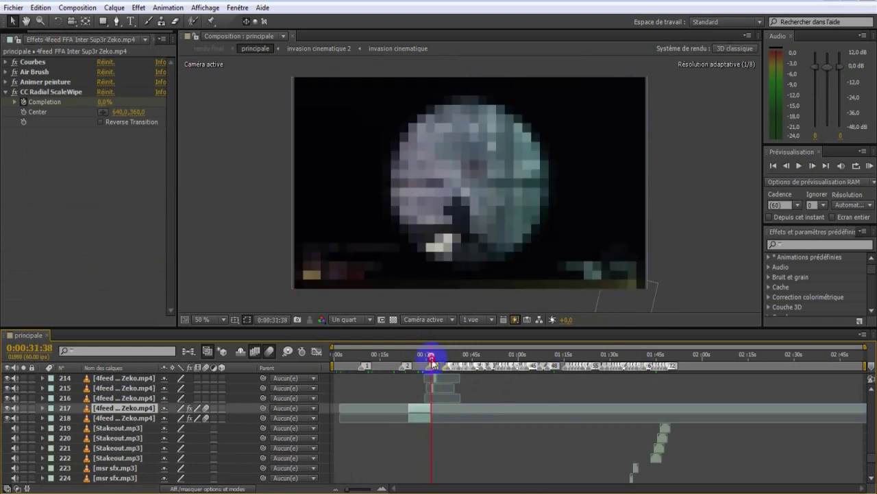
left_click_drag(362, 486, 368, 490)
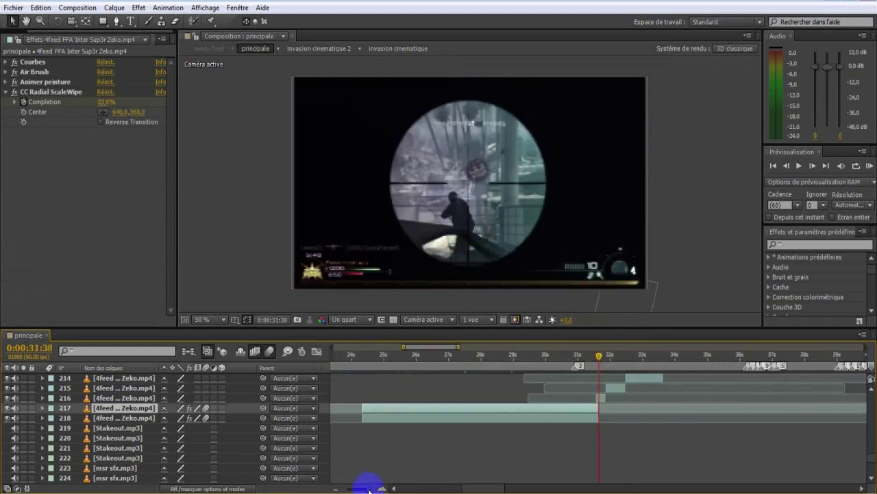
left_click_drag(598, 357, 596, 357)
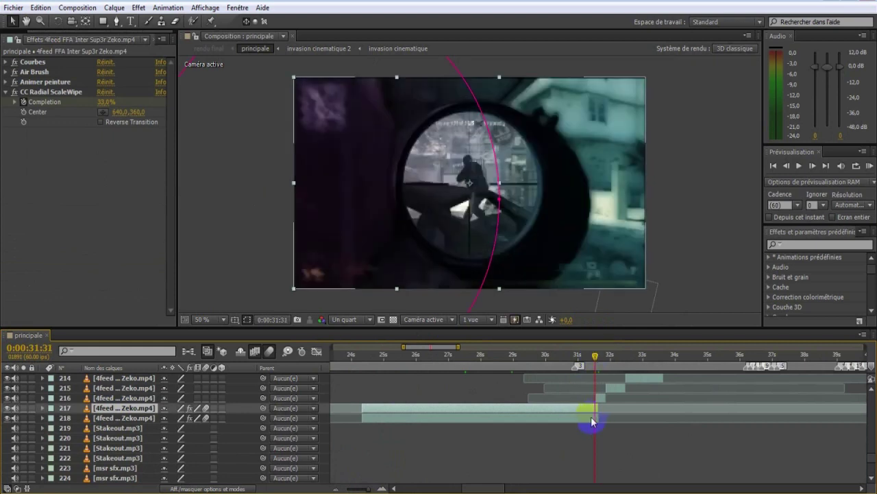
Examine the CC Radial ScaleWipe effect and its keyframed Completion setting on gameplay layer 217
scroll(613, 432, "up", 8)
scroll(613, 442, "down", 6)
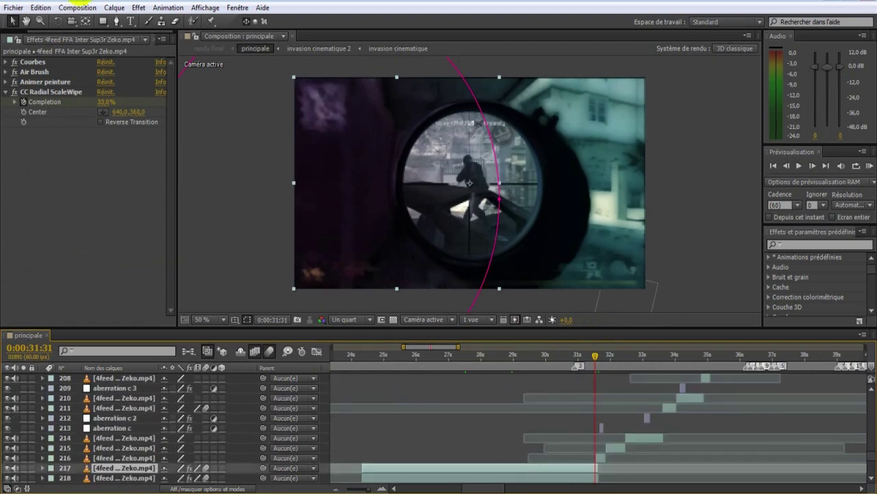
left_click(27, 94)
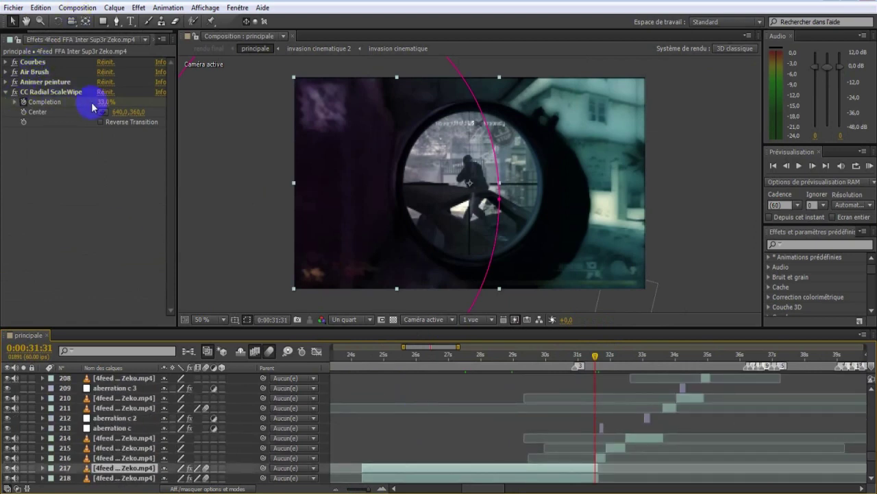
left_click(42, 91)
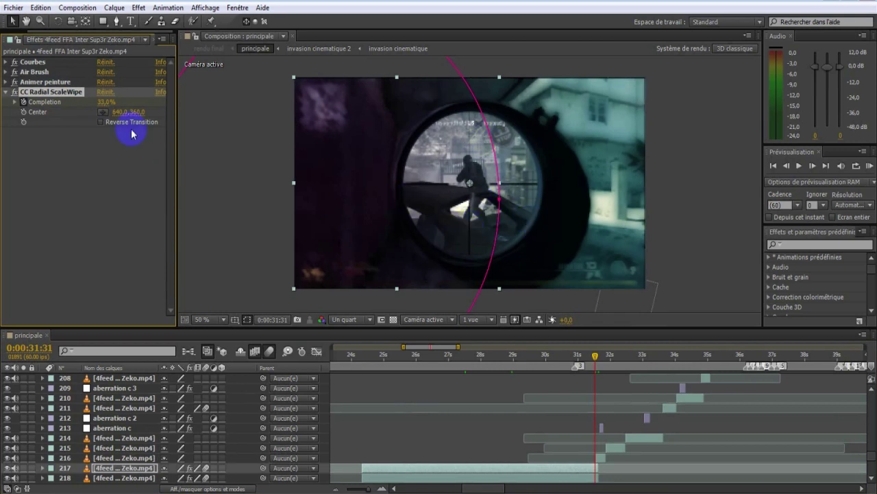
left_click_drag(104, 102, 320, 127)
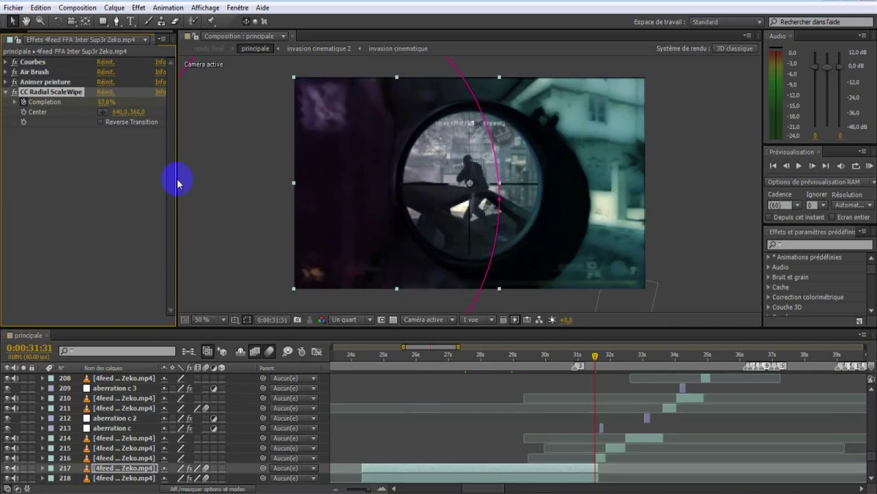
left_click(57, 172)
Go to 0:00:31:43 and show the Twitch effect settings of the aberration c layer
left_click_drag(596, 358, 601, 357)
left_click(601, 426)
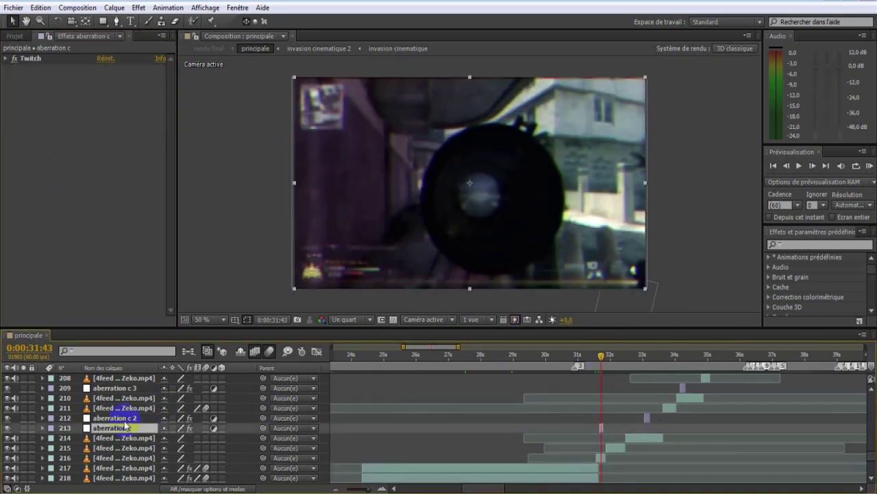
left_click(7, 59)
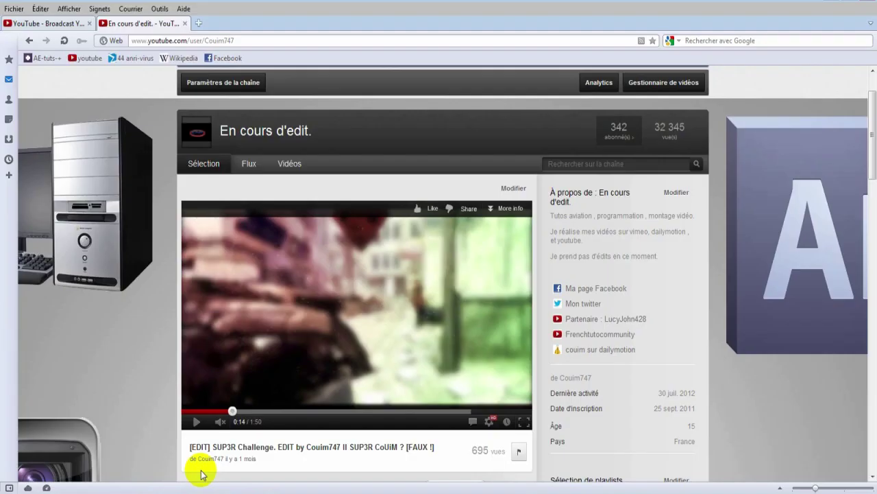
Skip ahead in the SUP3R Challenge video in the browser and pause it on the One Shot Kill shot at 0:31
left_click(259, 411)
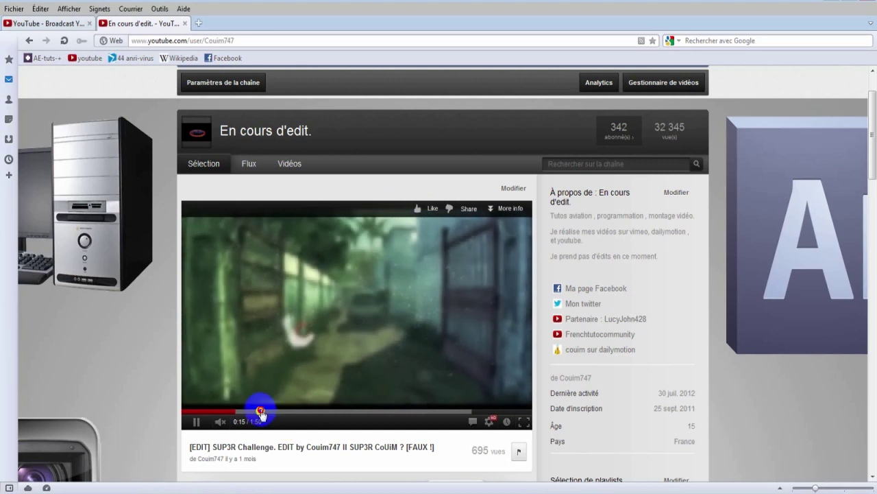
left_click(273, 411)
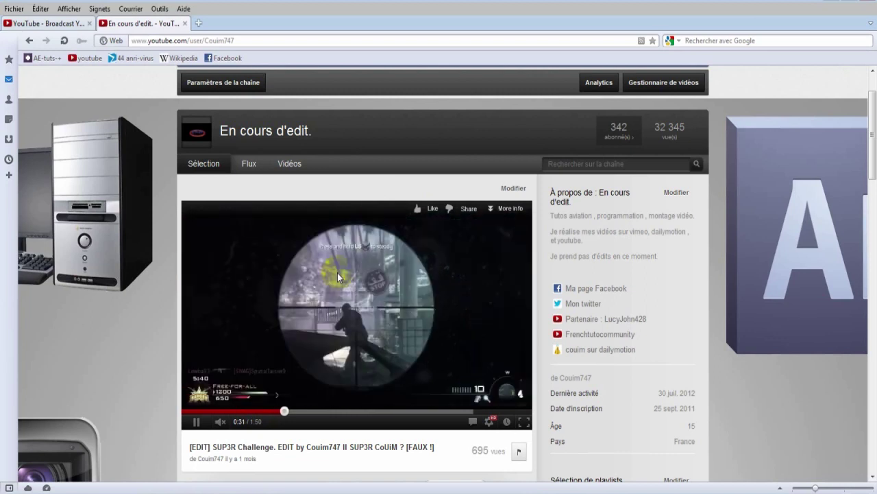
left_click(337, 273)
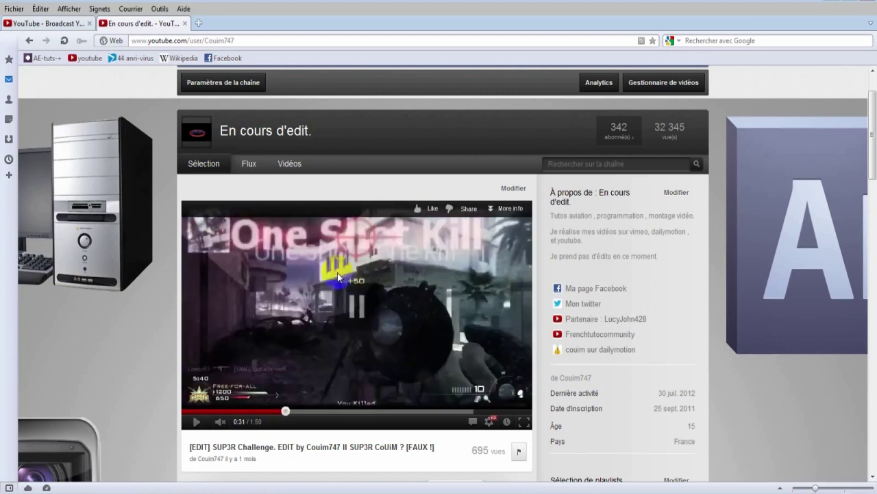
Replay the scope transition in the SUP3R Challenge video from 0:30 and pause it right after the transition at 0:31
left_click(281, 412)
left_click(292, 385)
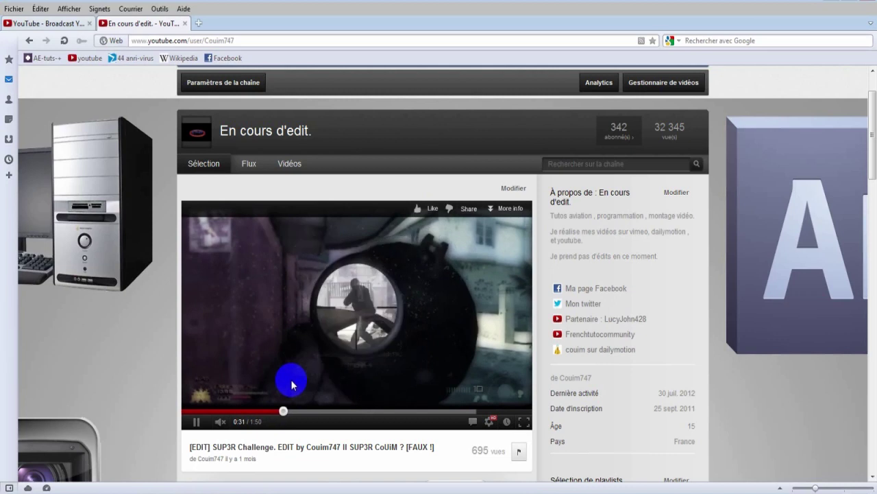
left_click(291, 382)
left_click(284, 410)
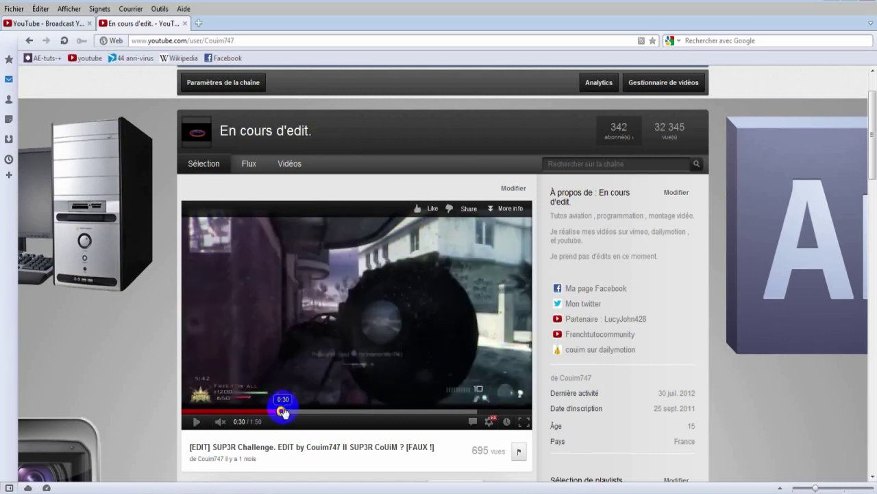
left_click(293, 392)
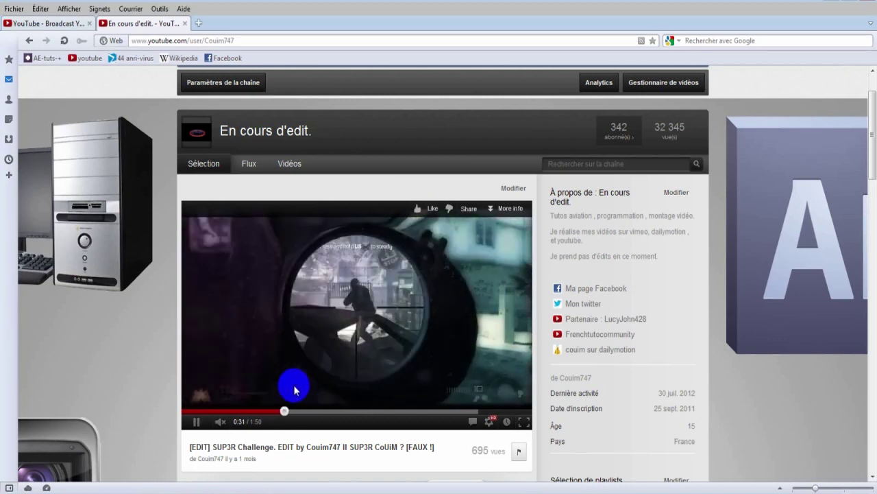
left_click(294, 390)
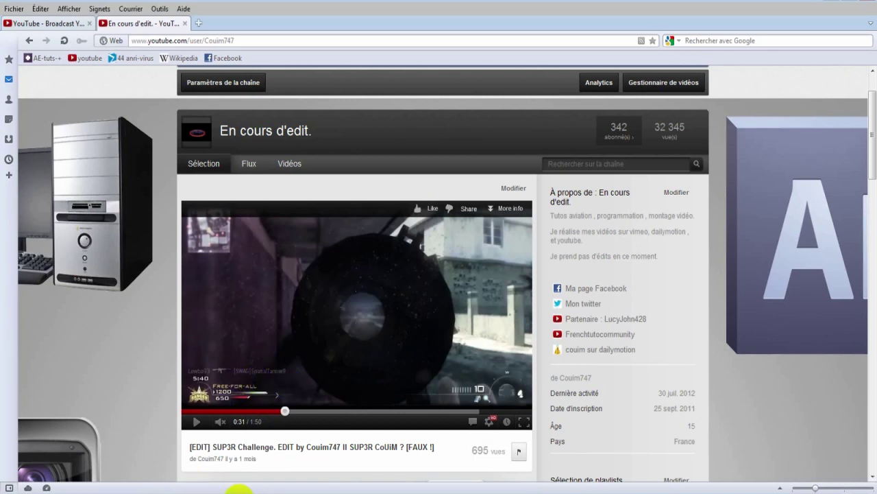
Switch back to After Effects, view the aberration frame at Intégrale resolution, and return the preview to Un quart
left_click(253, 492)
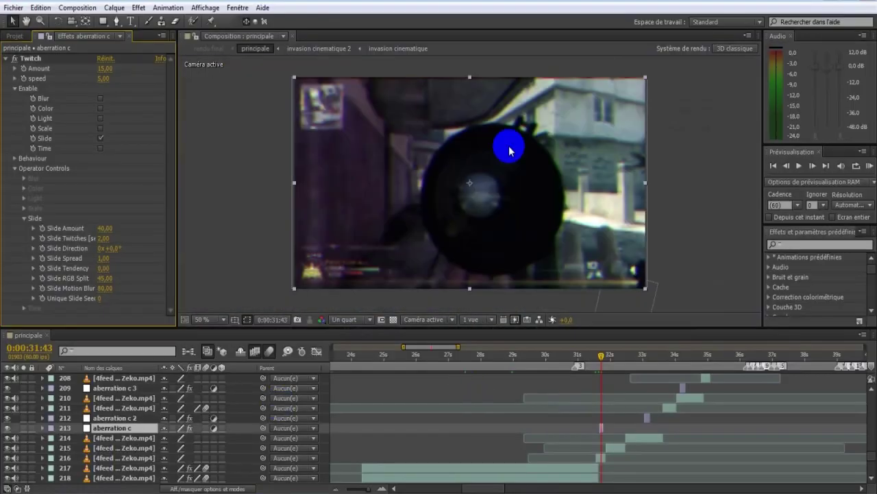
left_click(355, 320)
left_click(360, 350)
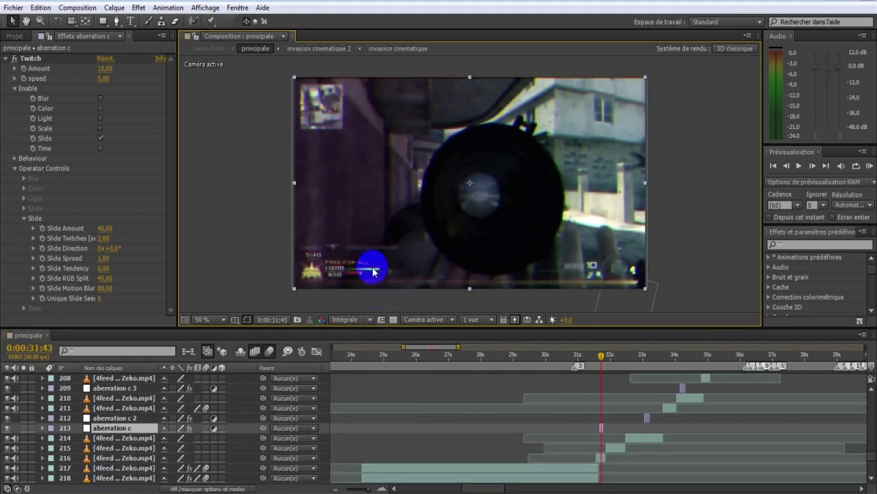
left_click(364, 319)
left_click(362, 390)
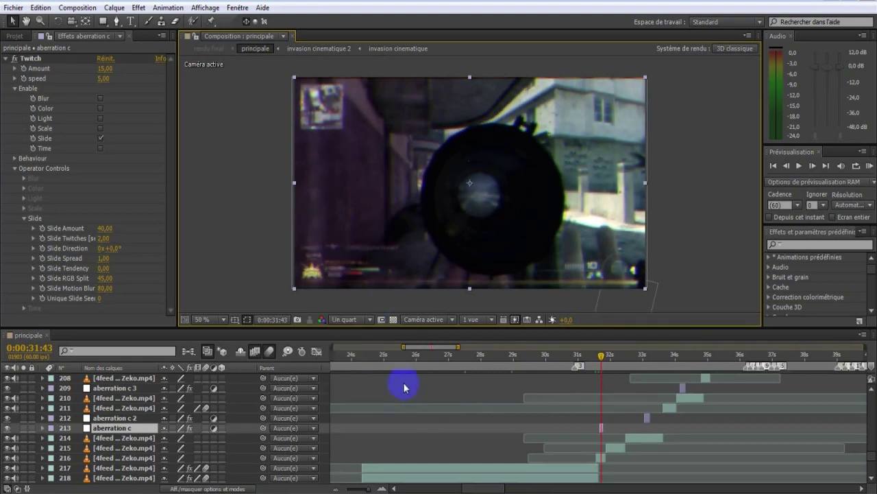
Go to 0:00:33:06 and examine the Turbulences effect settings on the aberration c 2 layer
left_click_drag(629, 356, 646, 357)
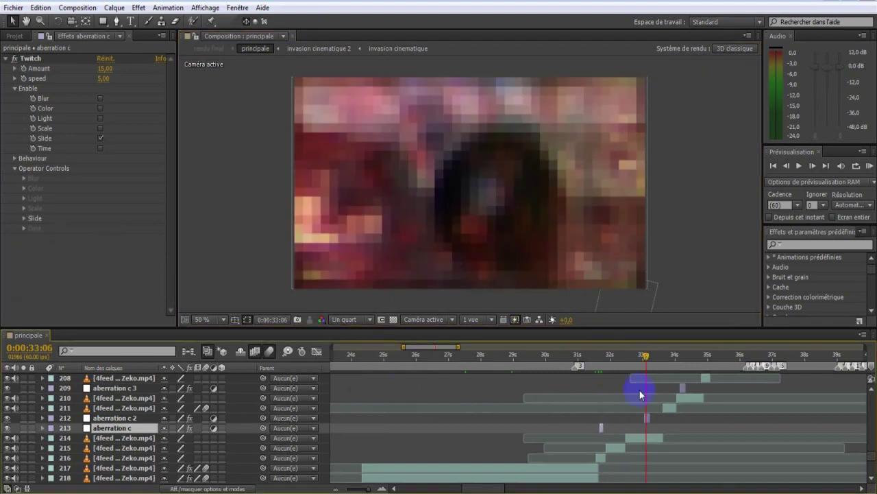
left_click(646, 417)
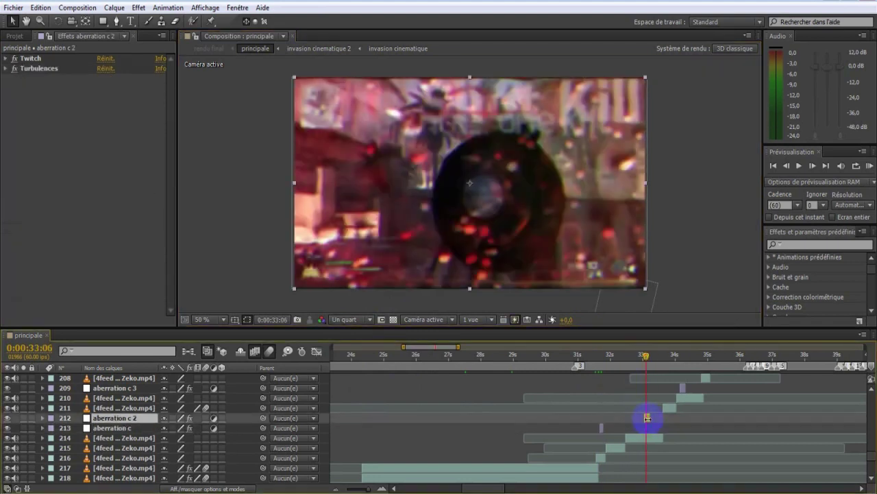
left_click(5, 69)
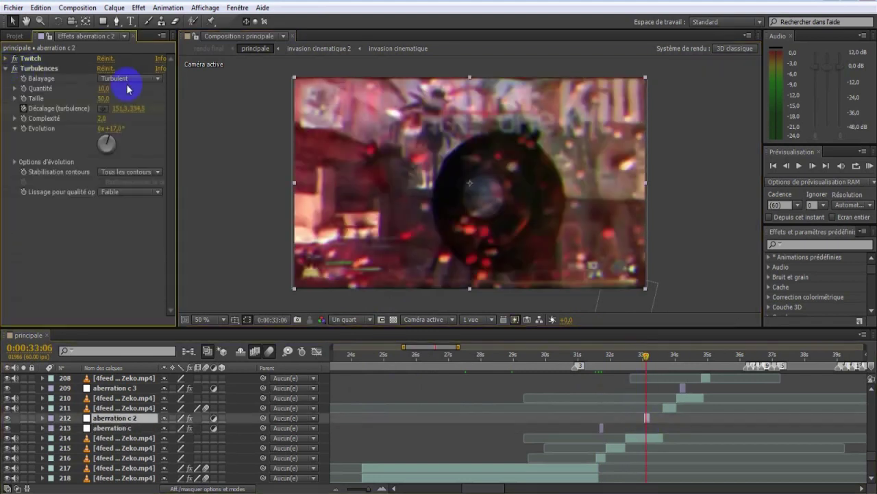
left_click(7, 70)
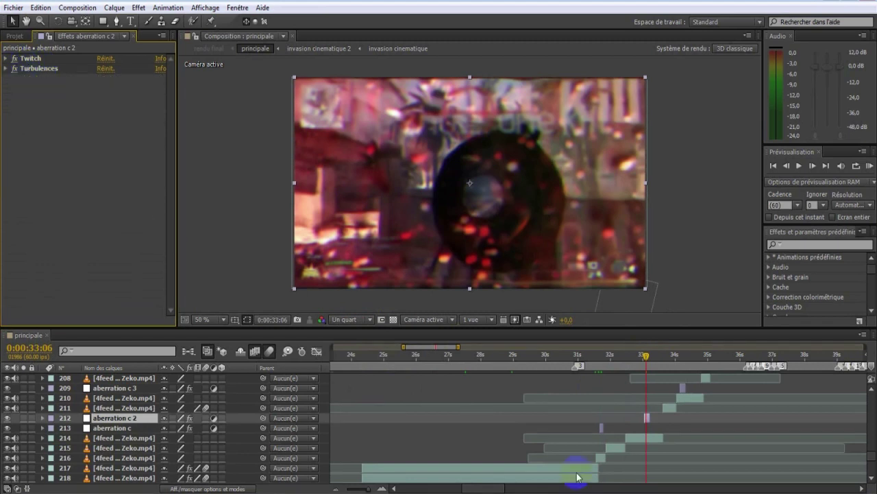
View the aberration c 3 frame at 0:00:34:12 and compare its timing with the Intervetion.wav sound layers
left_click(684, 356)
left_click_drag(683, 358, 682, 358)
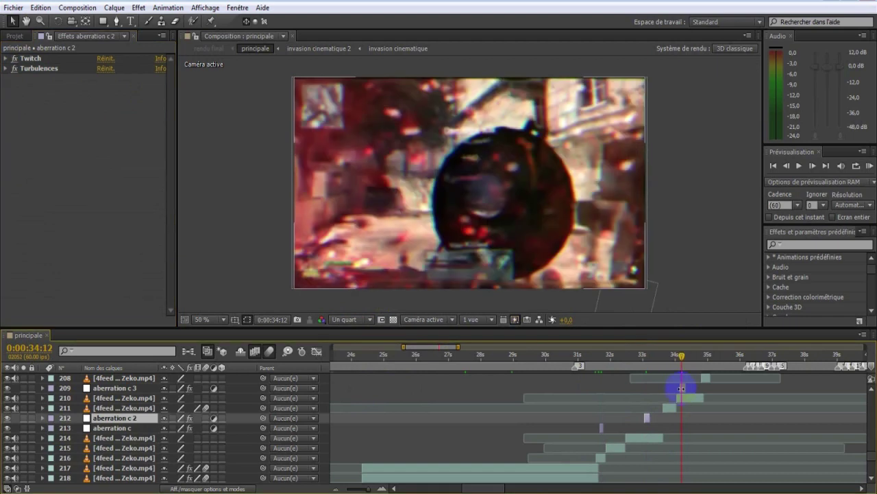
scroll(681, 389, "down", 5)
scroll(682, 406, "down", 8)
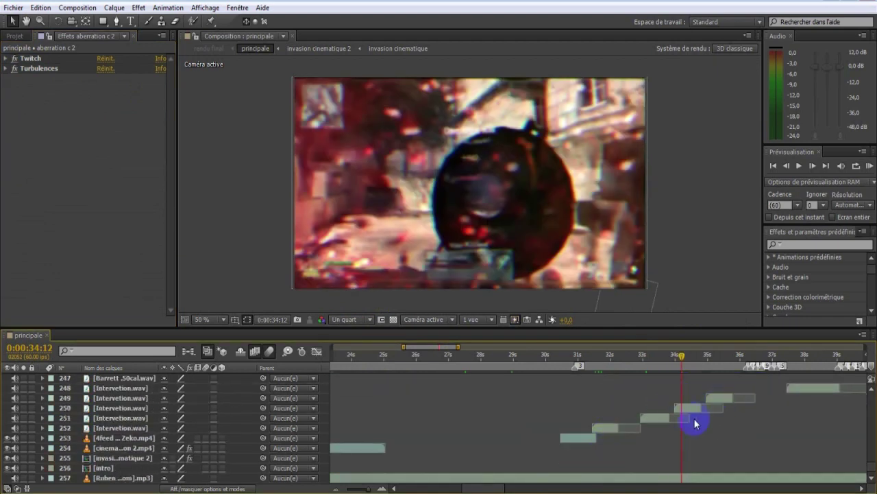
scroll(691, 414, "up", 14)
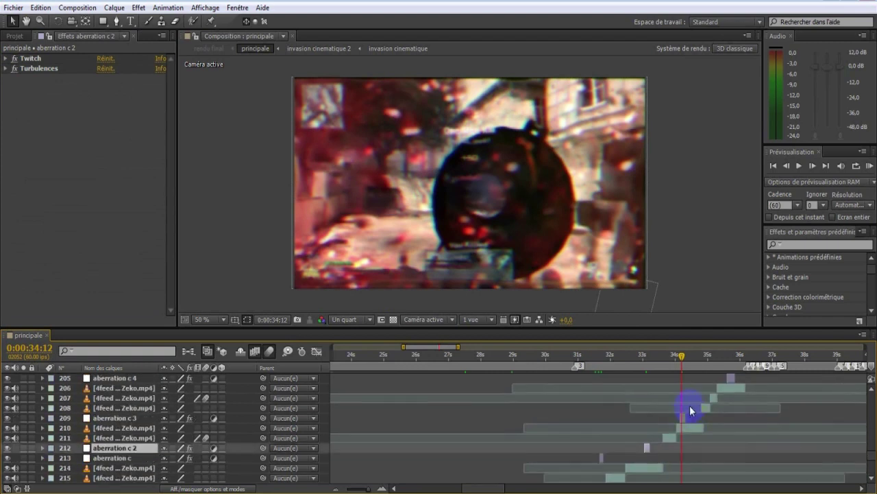
Preview the composition at the aberration c 4 layer, 0:00:35:49, and at the transition near 0:00:38:35
left_click_drag(721, 361, 734, 359)
scroll(762, 395, "up", 3)
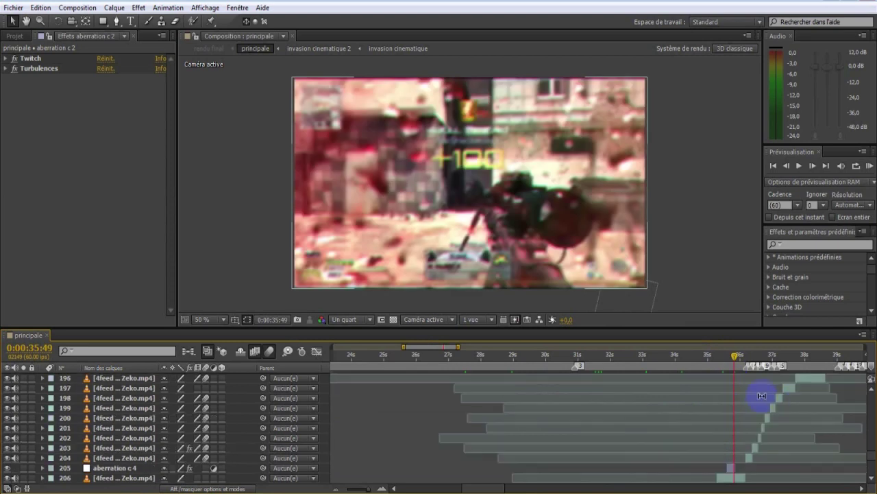
scroll(761, 395, "up", 3)
left_click_drag(797, 358, 472, 336)
Specify foundry.lic from the CameraTracker_1.0_CS5.5 folder as the license file and complete the FLEXnet License Finder
left_click(423, 254)
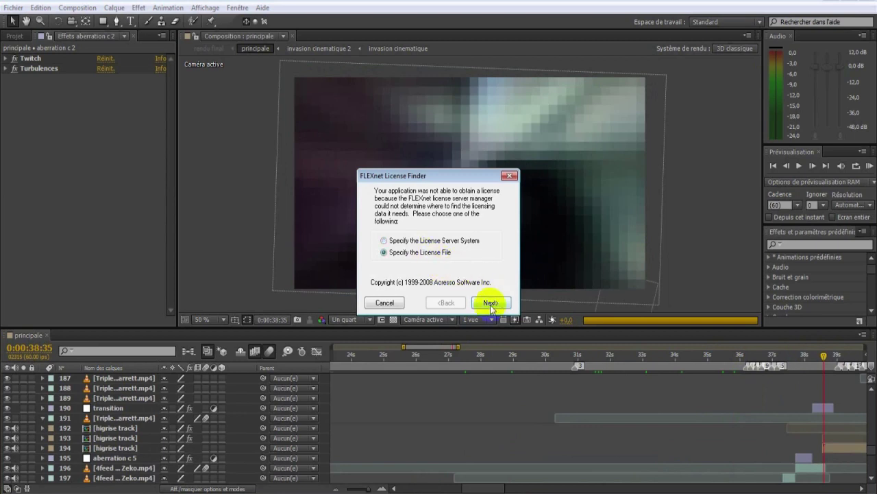
left_click(490, 302)
left_click(480, 266)
double_click(462, 277)
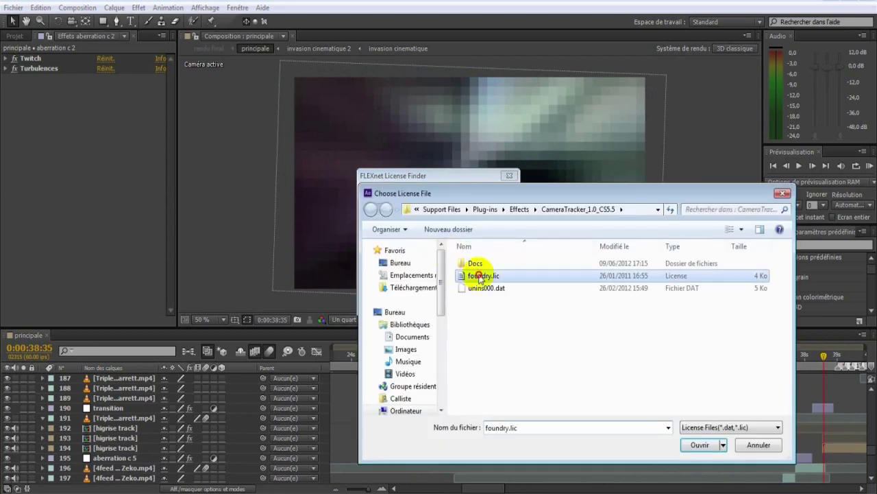
left_click(488, 302)
left_click(485, 304)
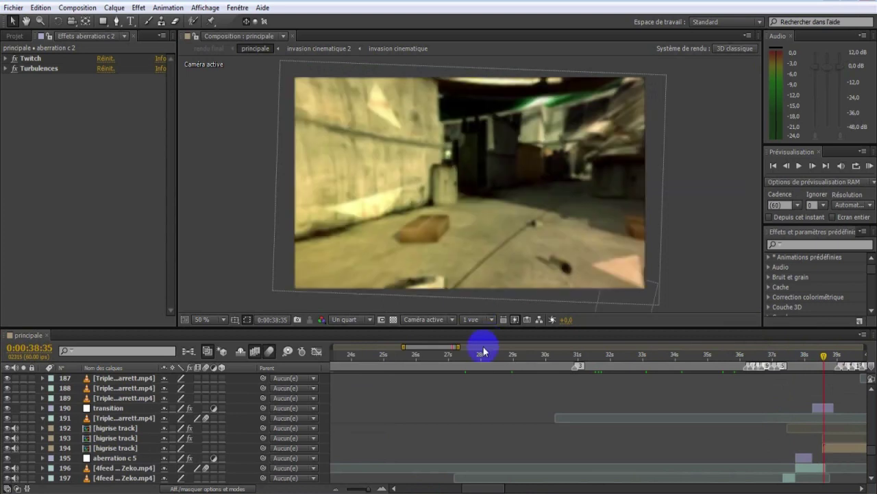
Widen the timeline's time range, go to 0:00:39:12 in principale and open the higrise track composition
left_click_drag(336, 488, 347, 487)
left_click(514, 357)
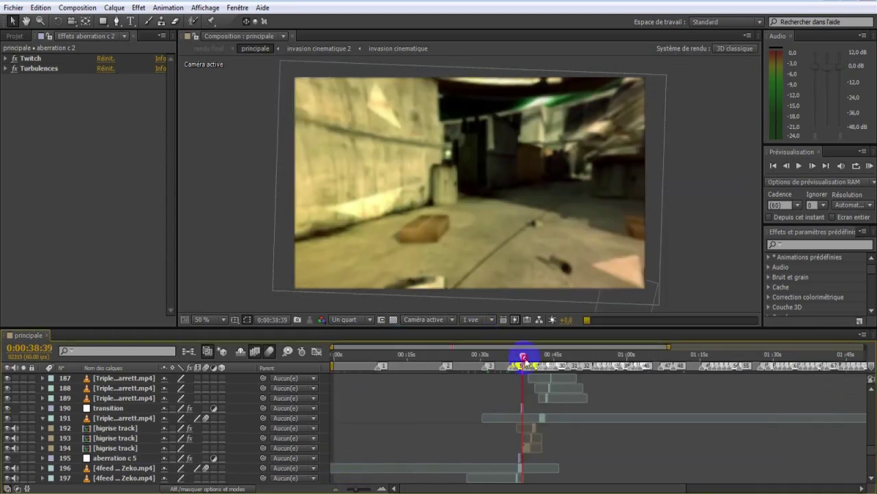
left_click_drag(522, 358, 525, 356)
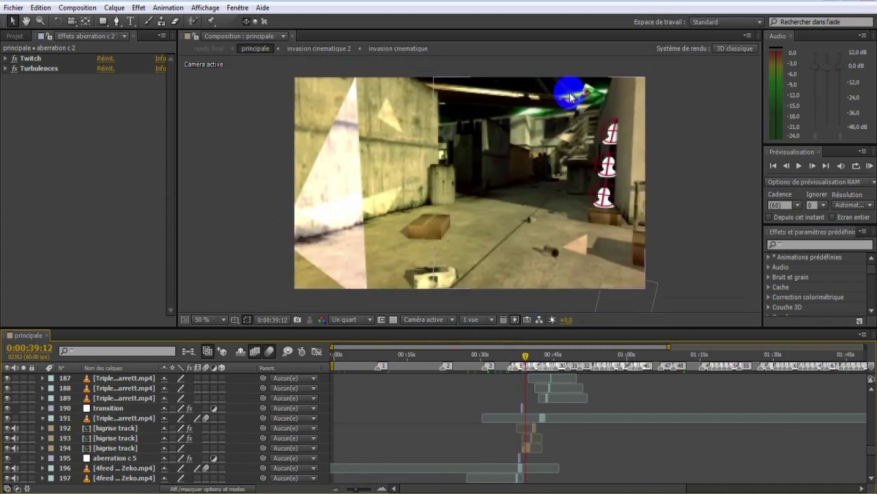
double_click(525, 447)
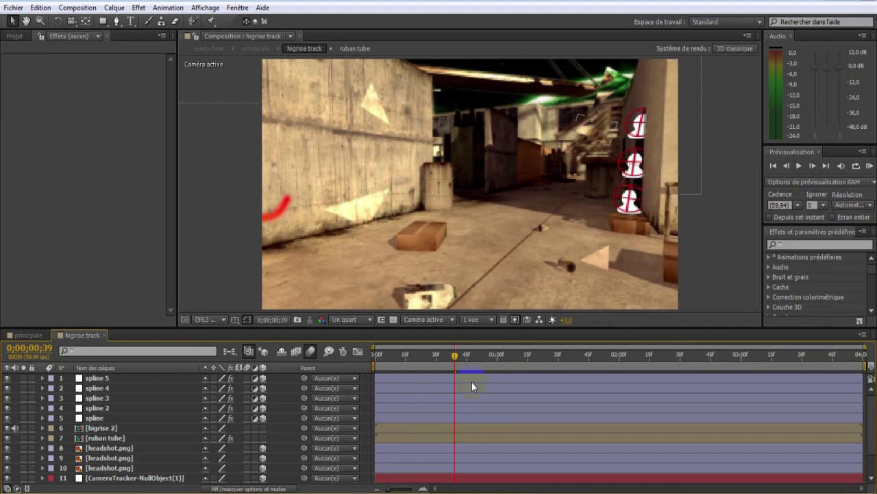
Inspect the spline, ruban tube, upper higrise 2 and headshot.png layers of the higrise track composition
left_click(284, 414)
left_click(113, 407)
left_click(113, 398)
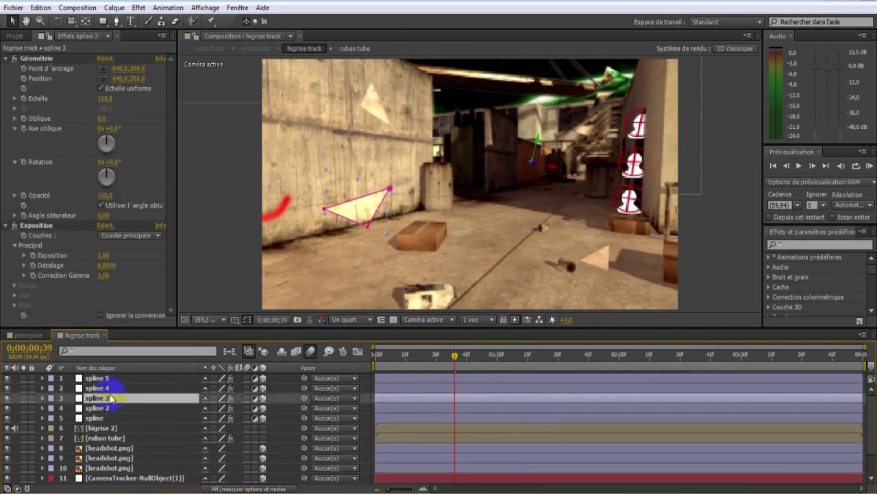
left_click(91, 437)
left_click(96, 428)
left_click(103, 448)
left_click(105, 458)
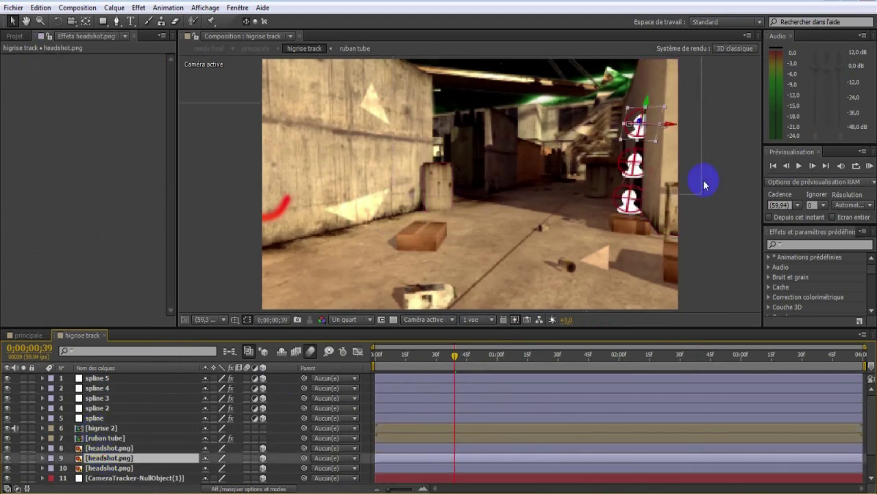
View the effects on the ruban tube layer and the Looks effect on the planete.jpg layer
left_click(112, 439)
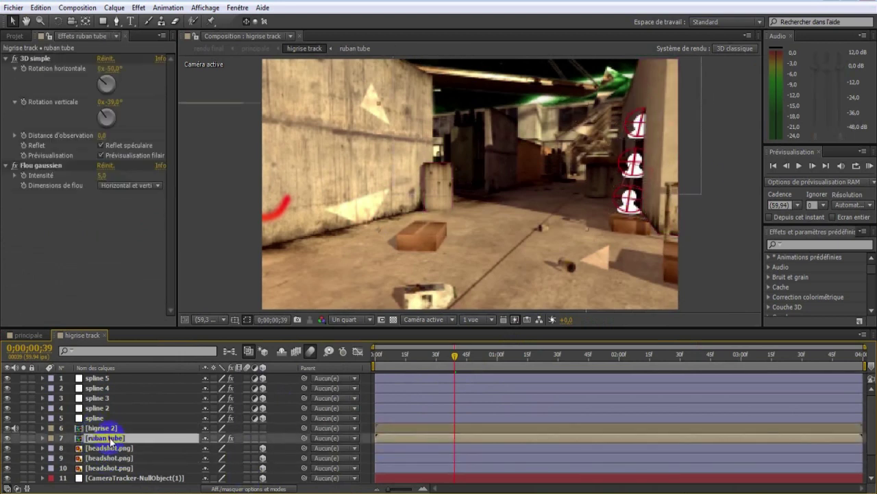
scroll(127, 438, "down", 2)
left_click(107, 478)
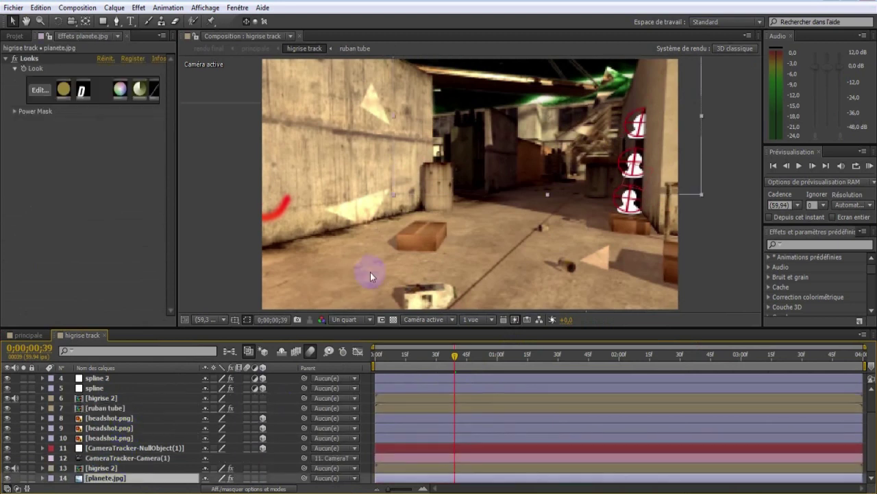
left_click_drag(617, 147, 672, 173)
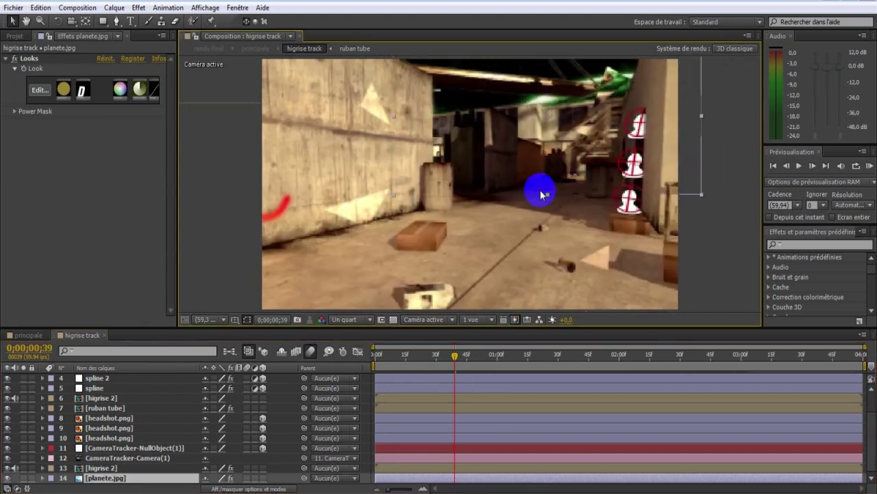
Expand the upper higrise 2 layer, examine its Masque 1 and Masque 2 properties, and collapse it again
left_click(105, 409)
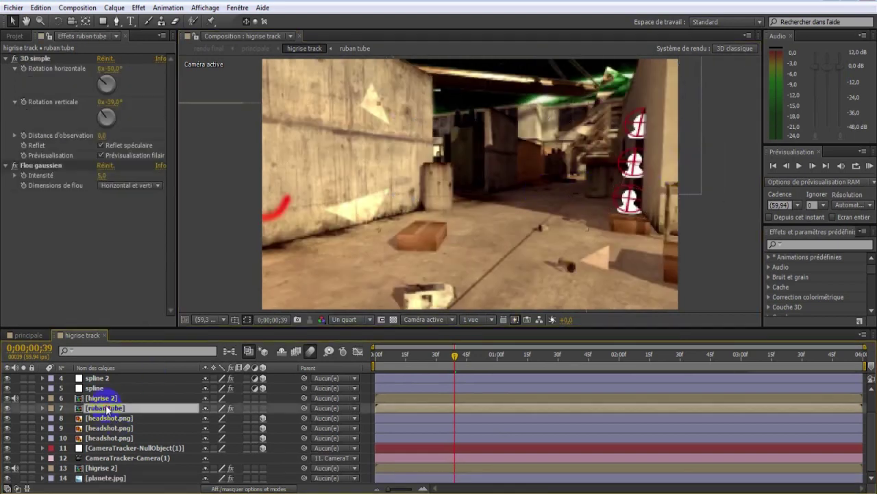
left_click(109, 398)
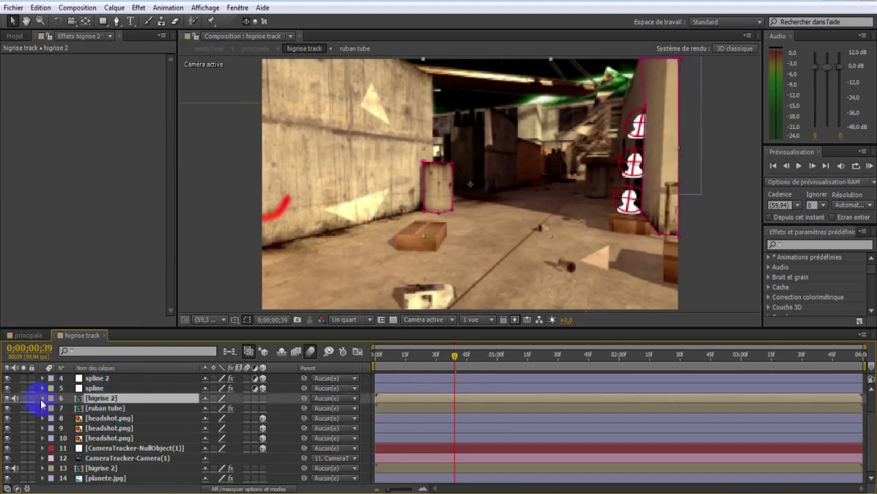
left_click(42, 398)
scroll(50, 409, "down", 1)
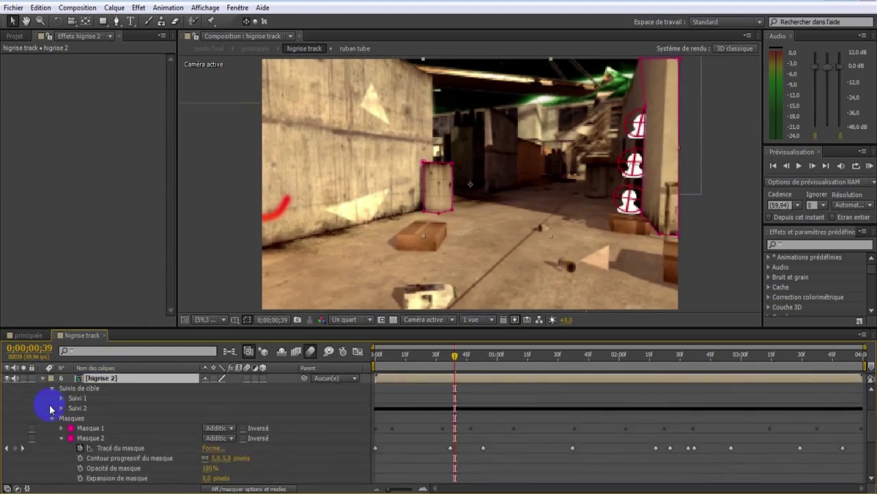
left_click(95, 438)
left_click(96, 429)
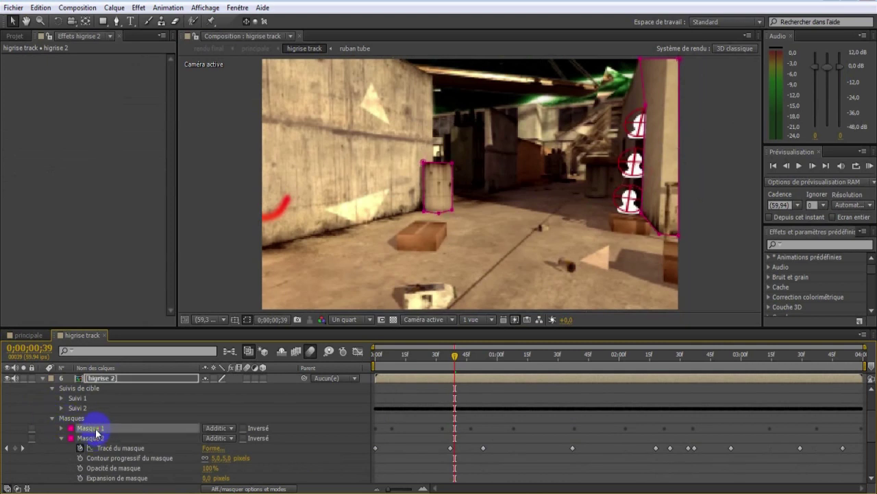
scroll(97, 429, "down", 3)
scroll(102, 446, "up", 5)
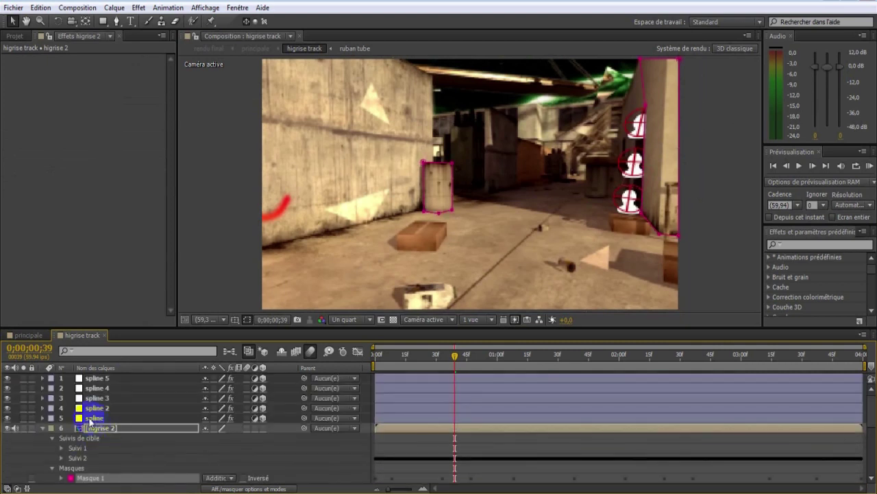
left_click(43, 428)
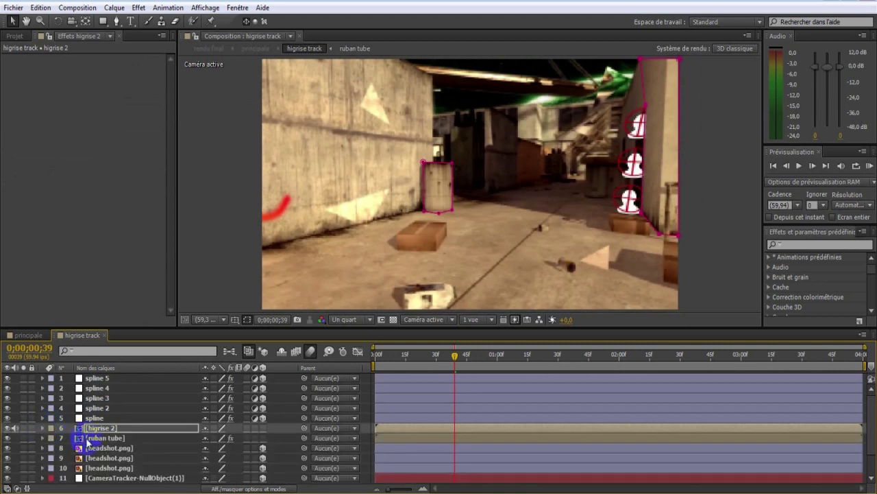
Expand the masks of the lower higrise 2 layer, select Masque 1 and preview the composition at 0;00;03;00
left_click(58, 438)
scroll(58, 438, "down", 1)
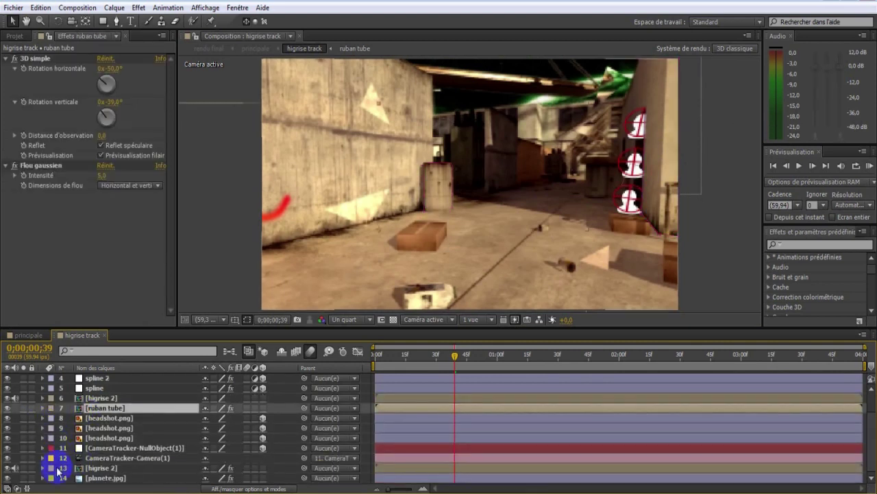
left_click(43, 467)
left_click(88, 398)
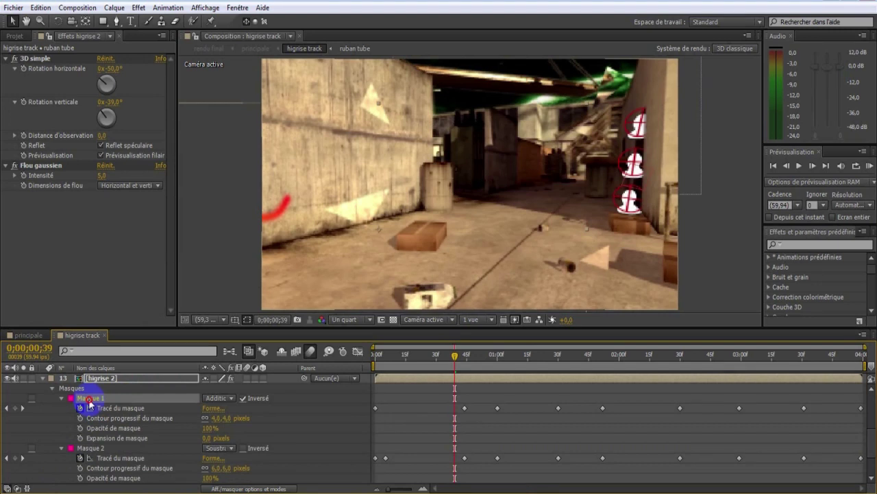
left_click_drag(464, 362, 743, 357)
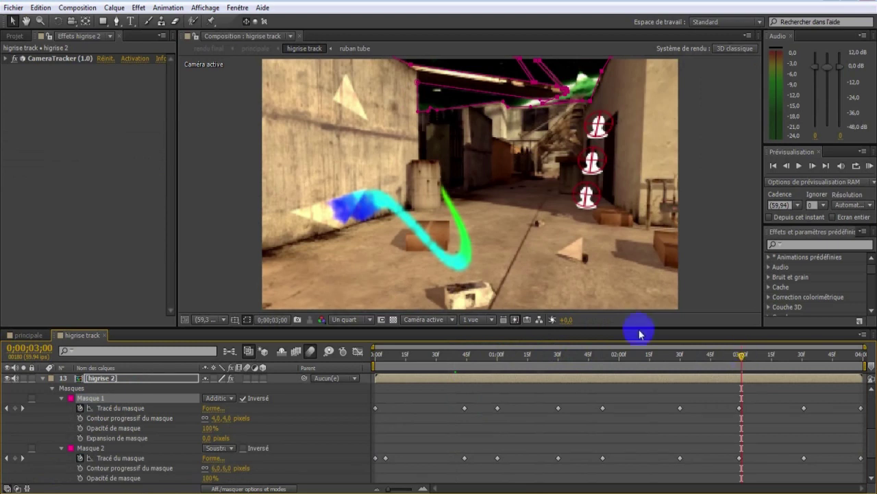
Close the higrise track composition and preview principale at 0:00:44:22 and 0:00:45:57
left_click(105, 335)
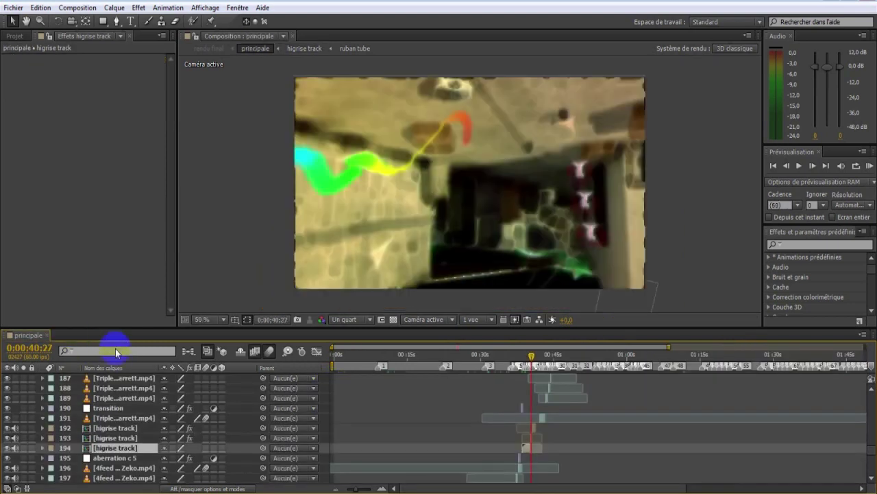
left_click_drag(547, 357, 551, 356)
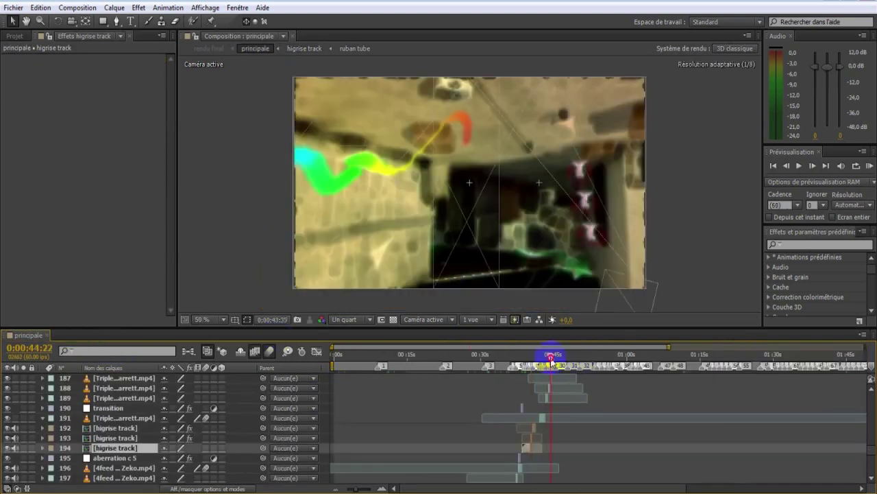
scroll(620, 425, "up", 5)
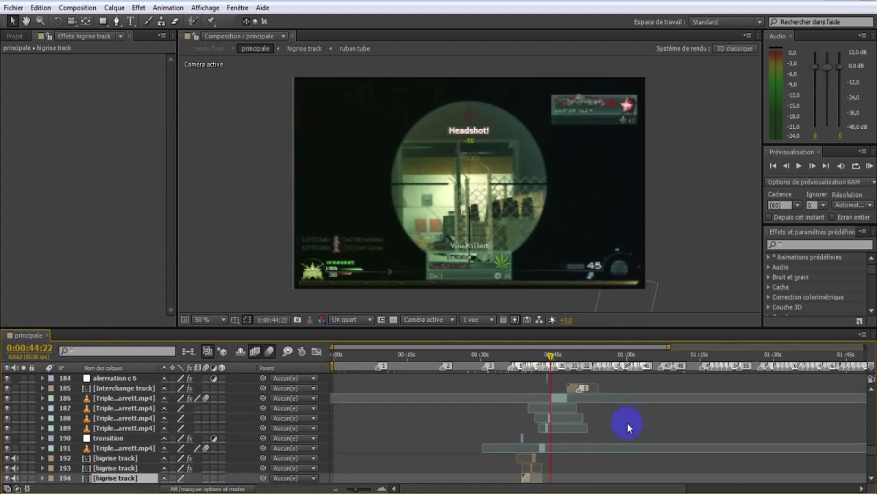
scroll(572, 400, "down", 2)
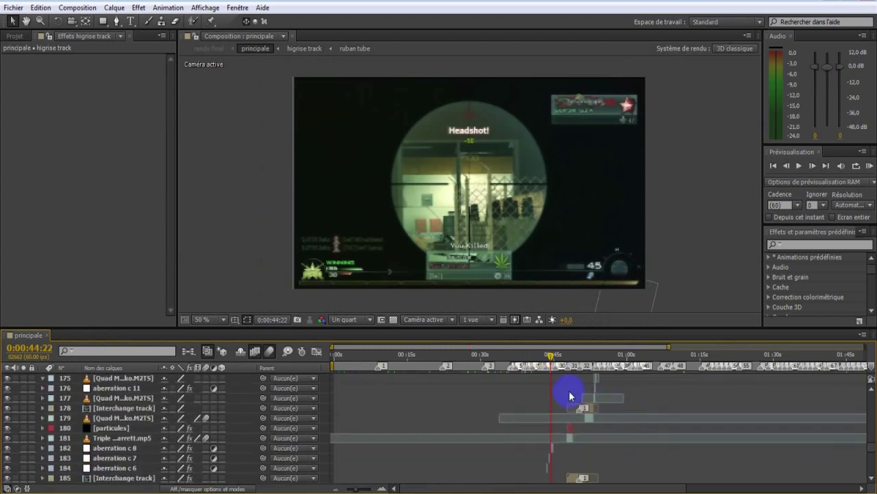
left_click_drag(551, 358, 559, 357)
left_click(572, 384)
Find the fractures layers at the start of the layer stack and preview the fracture effect at 0:00:45:23
scroll(579, 408, "up", 15)
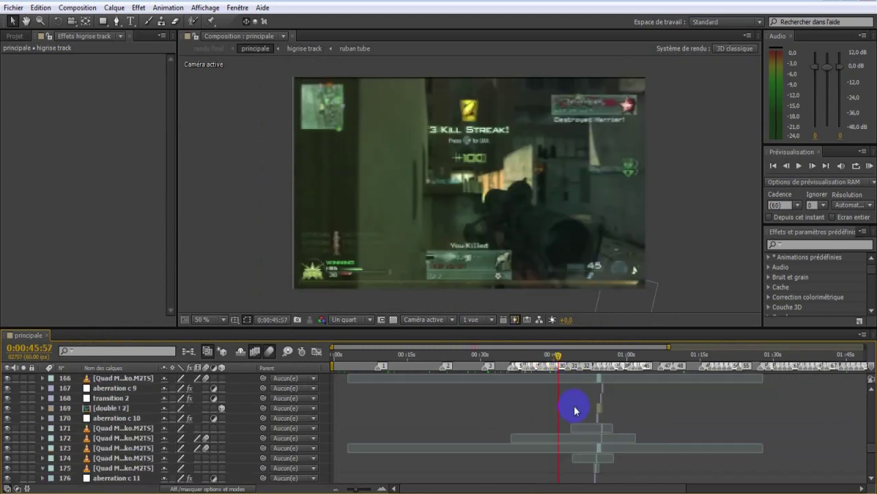
scroll(584, 411, "up", 20)
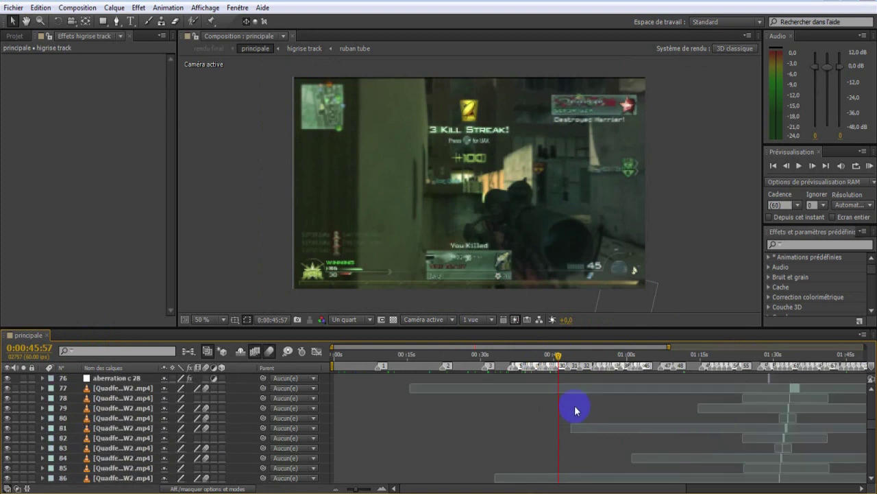
scroll(573, 408, "up", 10)
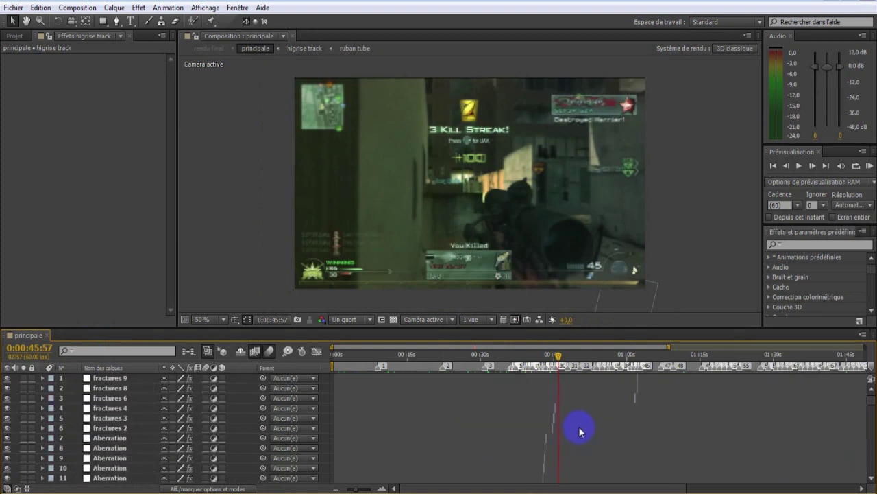
scroll(544, 397, "up", 2)
left_click_drag(557, 357, 553, 327)
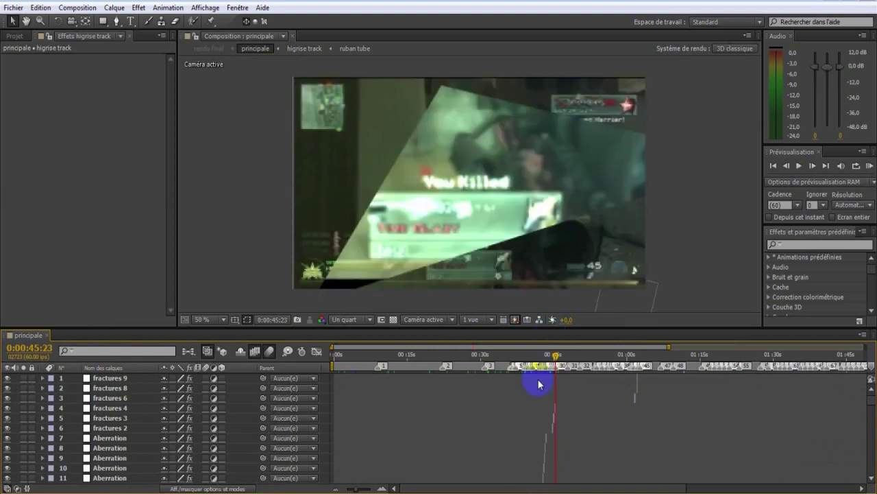
Locate the bug layer in the principale timeline and preview its frame at 0:01:06:03
mouse_move(359, 490)
left_mouse_down()
mouse_move(369, 490)
mouse_move(361, 489)
left_mouse_up()
scroll(586, 421, "down", 9)
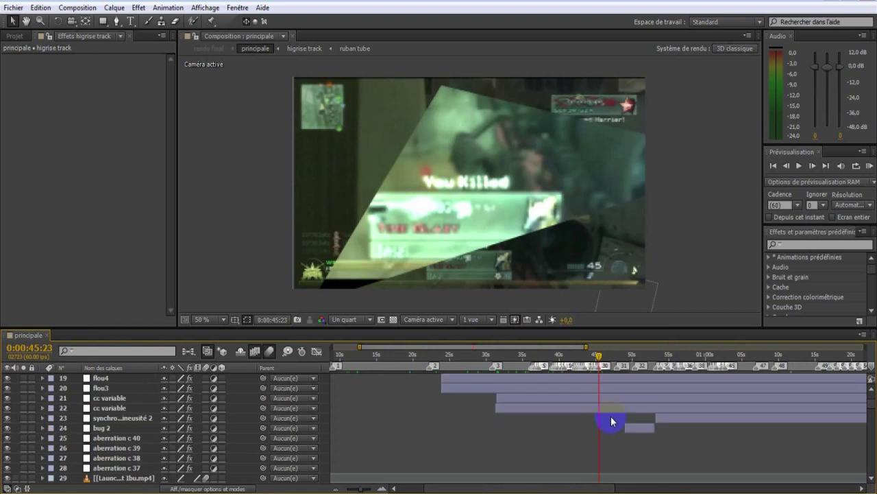
scroll(612, 420, "down", 17)
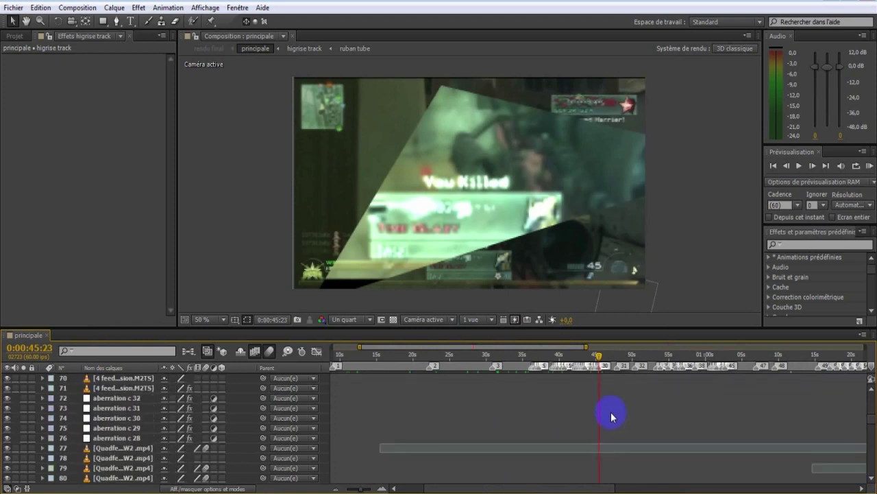
scroll(612, 416, "down", 13)
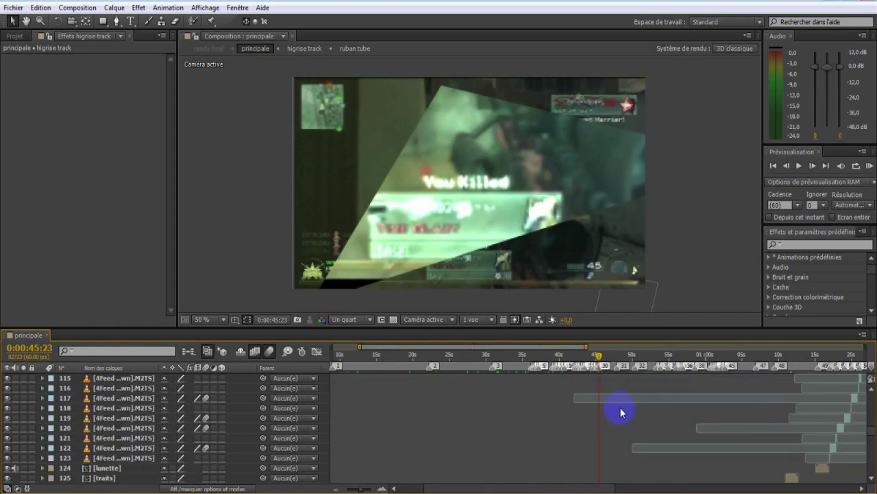
scroll(626, 406, "down", 7)
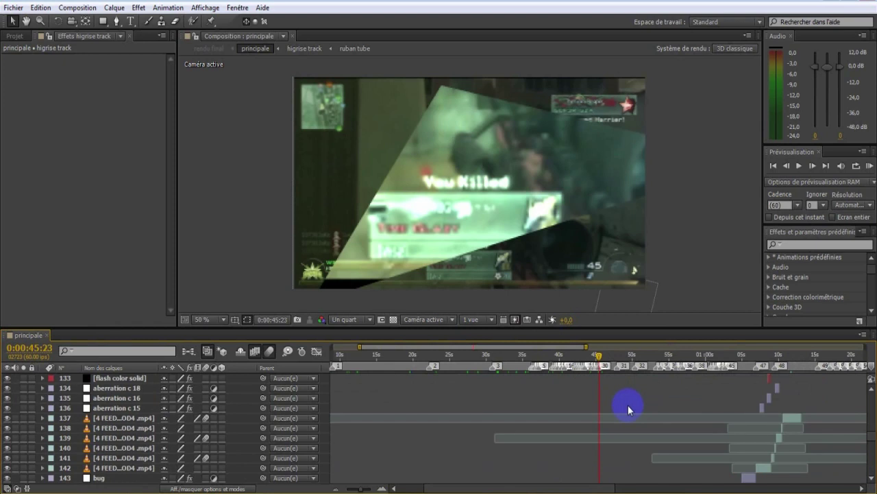
left_click(728, 358)
left_click(537, 338)
left_click(736, 355)
left_click_drag(734, 356, 750, 354)
Select the bug layer and examine the settings of its DE_Skew effect
left_click(746, 424)
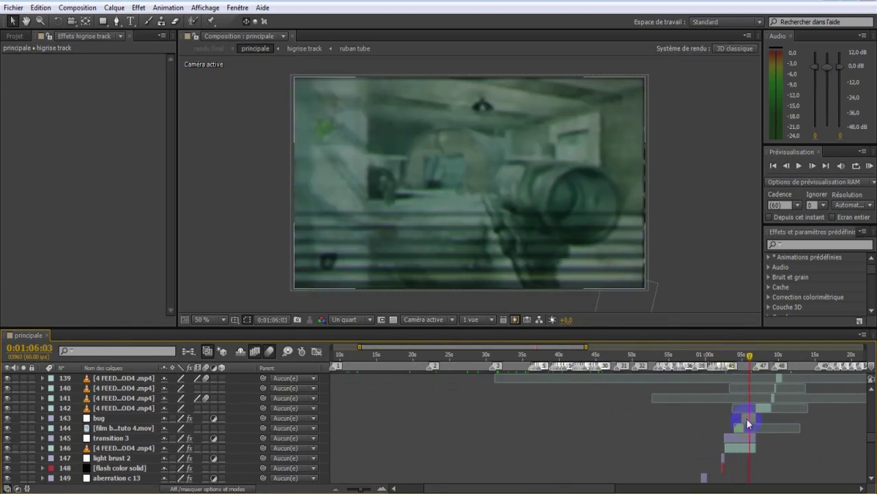
left_click(24, 73)
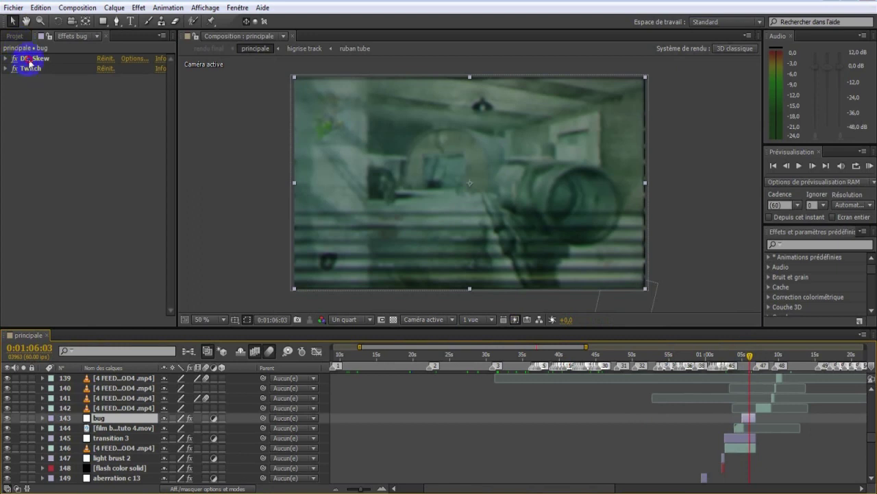
left_click(5, 59)
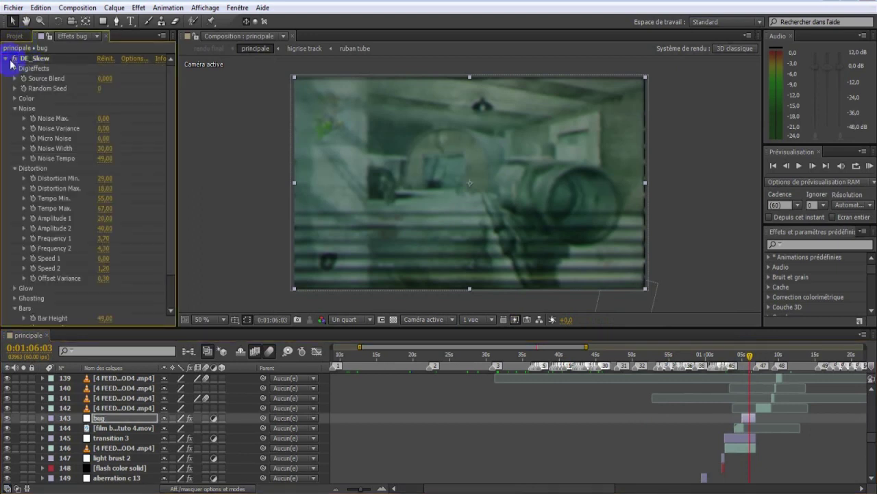
Show the animation presets option for the bug layer's effects and select its DE_Skew effect
left_click(161, 38)
left_click(232, 108)
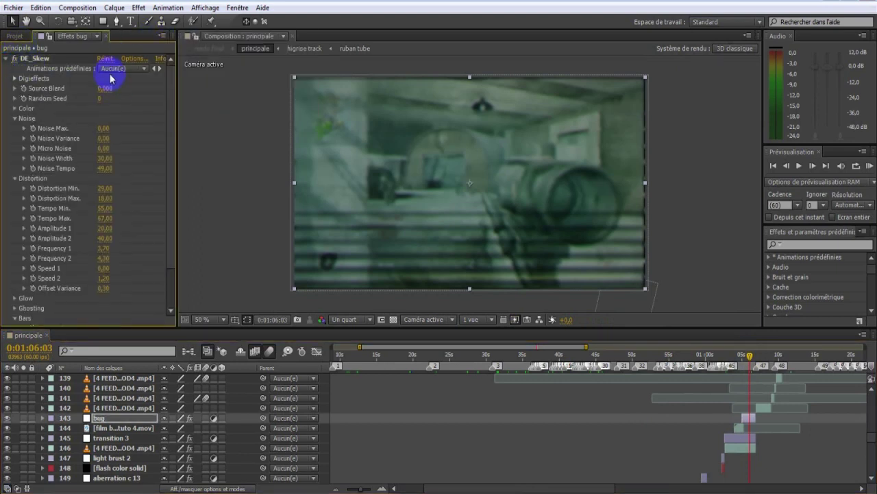
left_click(31, 58)
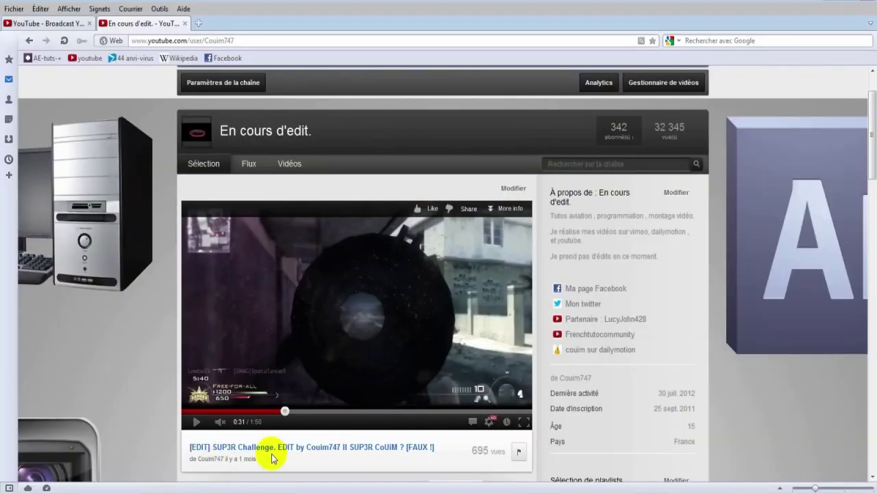
Switch to the browser and play the SUP3R Challenge video around 0:57 to 1:03 to view the bug effect
left_click_drag(327, 411, 362, 411)
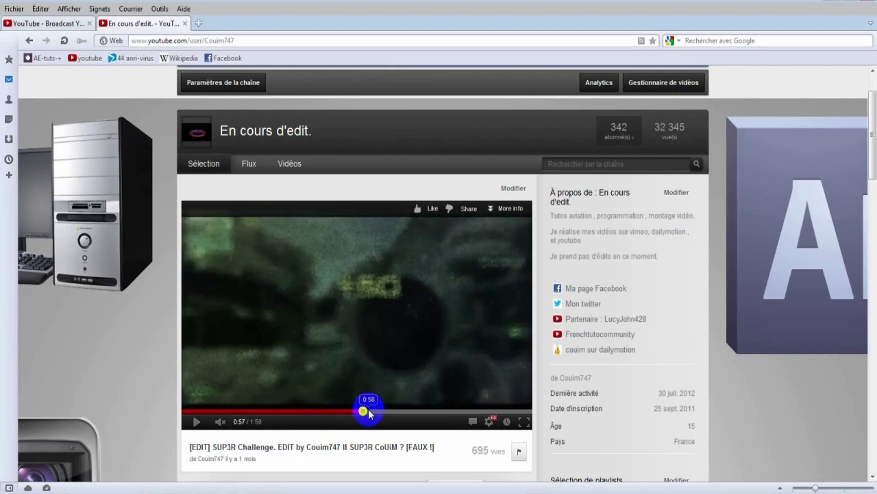
left_click(386, 411)
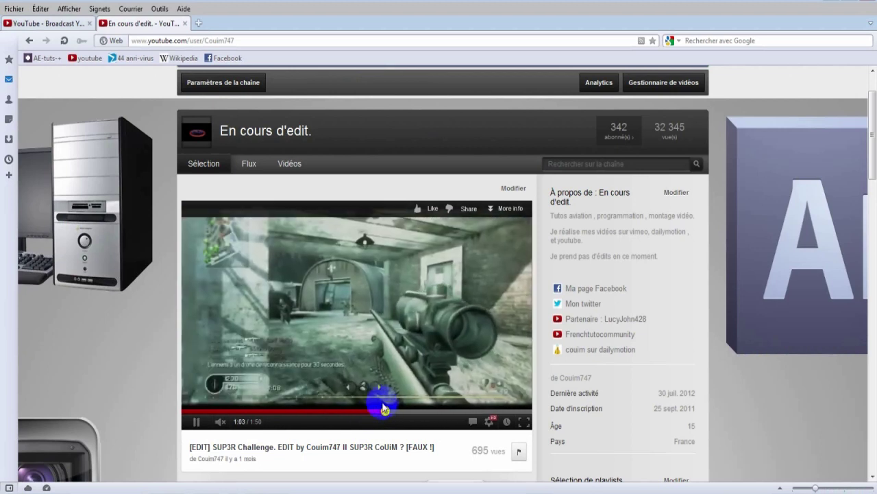
left_click(360, 348)
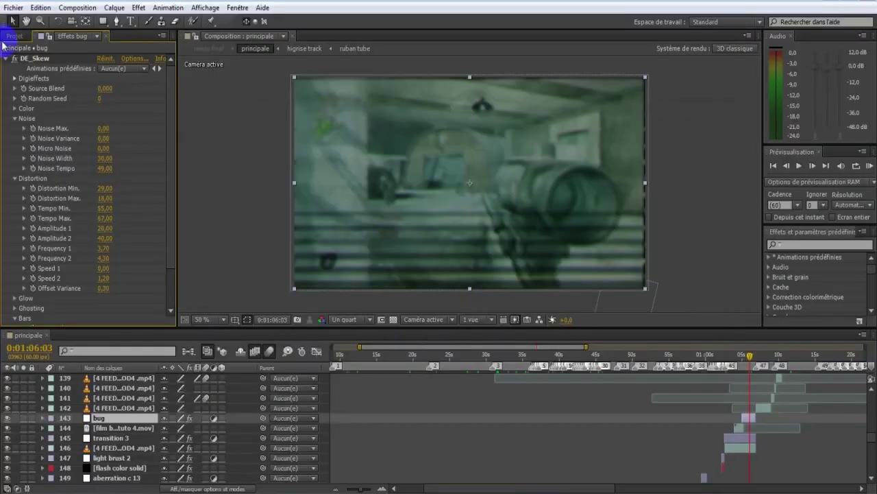
Return to After Effects, collapse the DE_Skew settings and check the Twitch effect on the bug layer
left_click(6, 58)
left_click(29, 71)
left_click(132, 309)
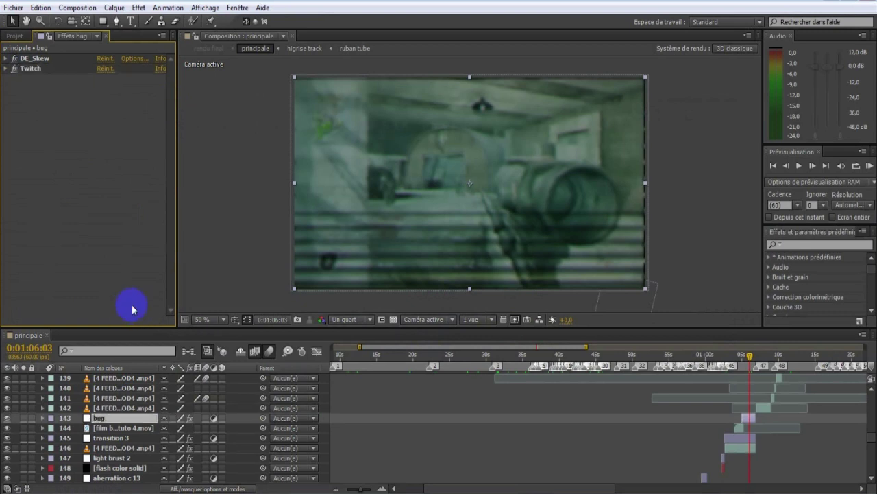
Preview principale at 0:00:57:28 and locate the Interchange track layers further down the layer stack
left_click_drag(361, 488, 355, 488)
scroll(513, 443, "down", 3)
scroll(517, 438, "down", 3)
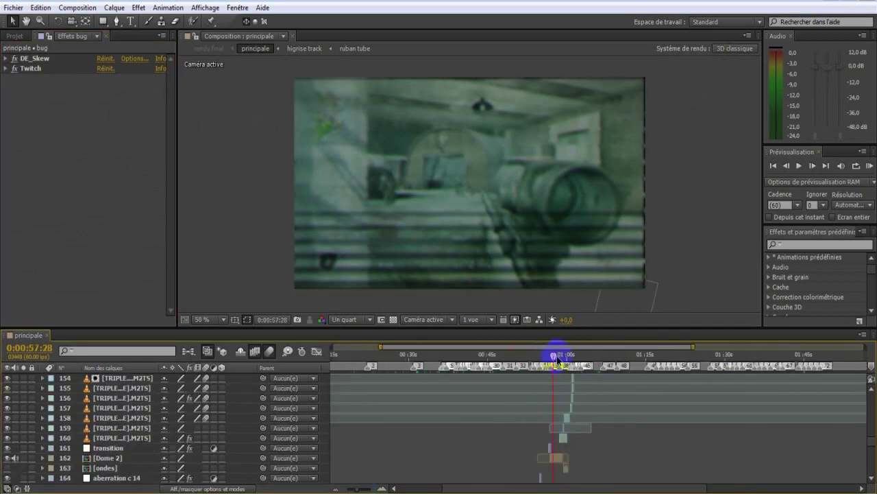
scroll(527, 430, "down", 3)
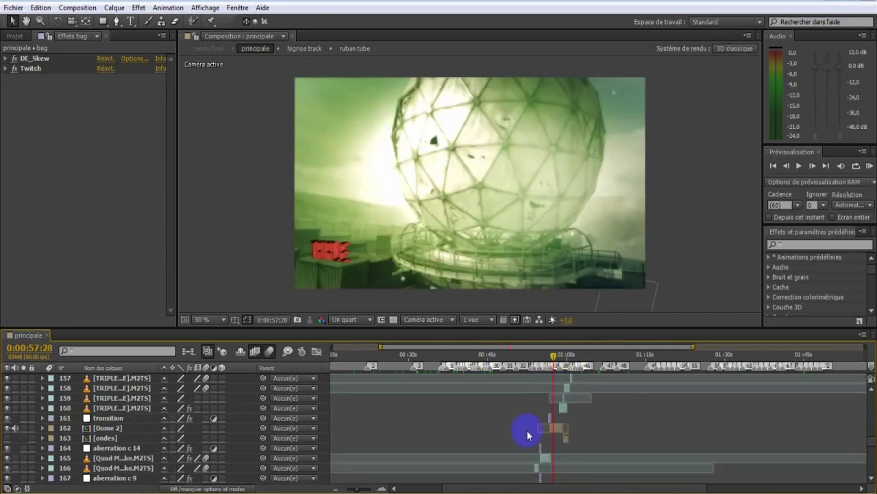
scroll(524, 432, "down", 4)
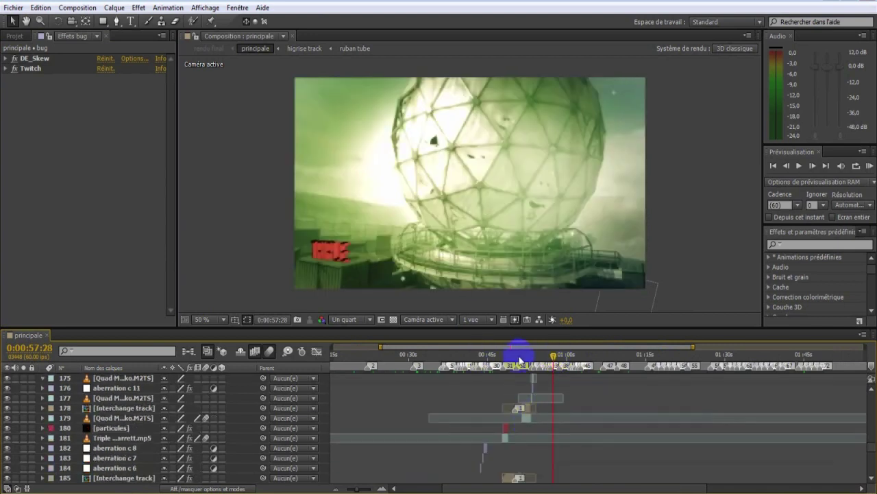
Complete the FLEXnet License Finder with the Specify the License File option, using the file in the After Effects program folder
left_click(489, 302)
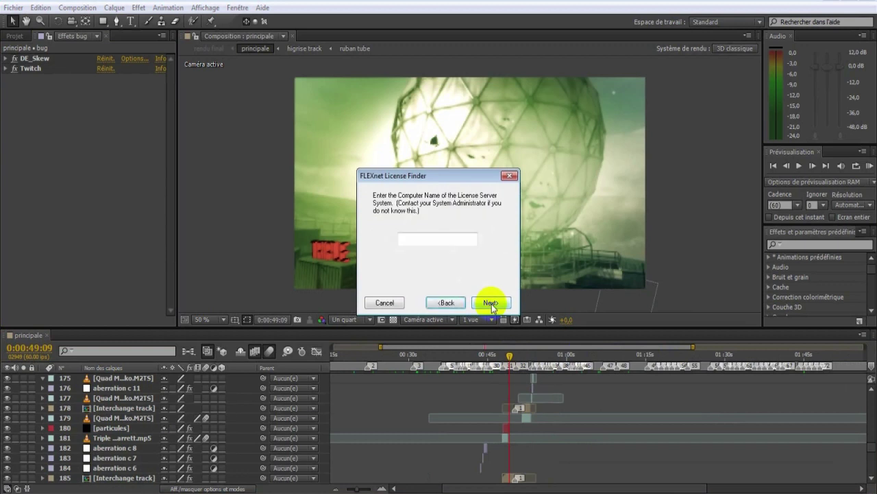
left_click(447, 303)
left_click(445, 250)
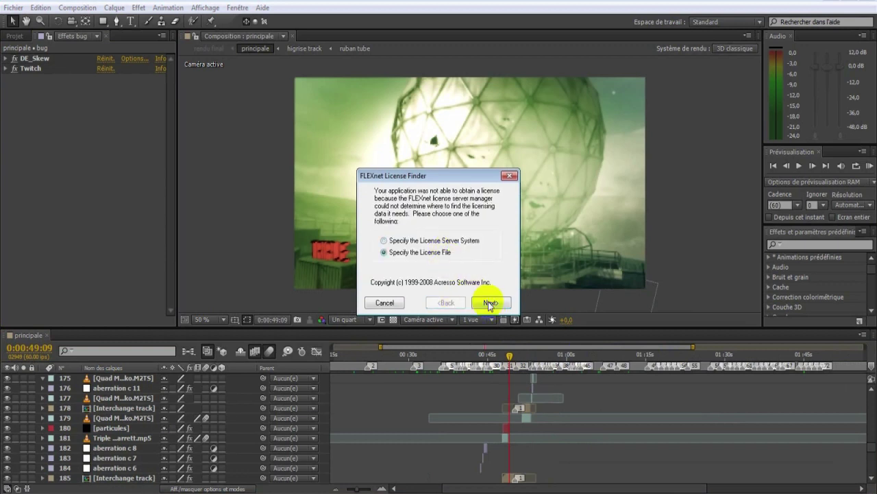
left_click(489, 303)
left_click(480, 265)
double_click(484, 286)
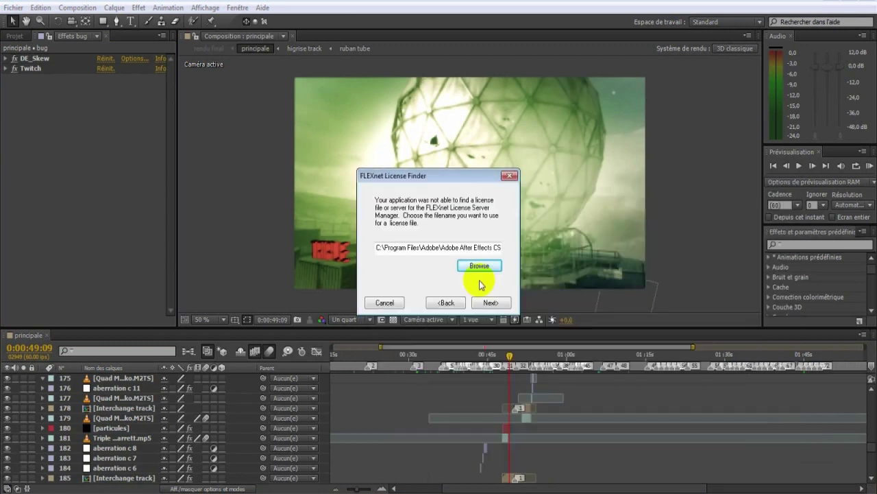
left_click(489, 303)
left_click(489, 303)
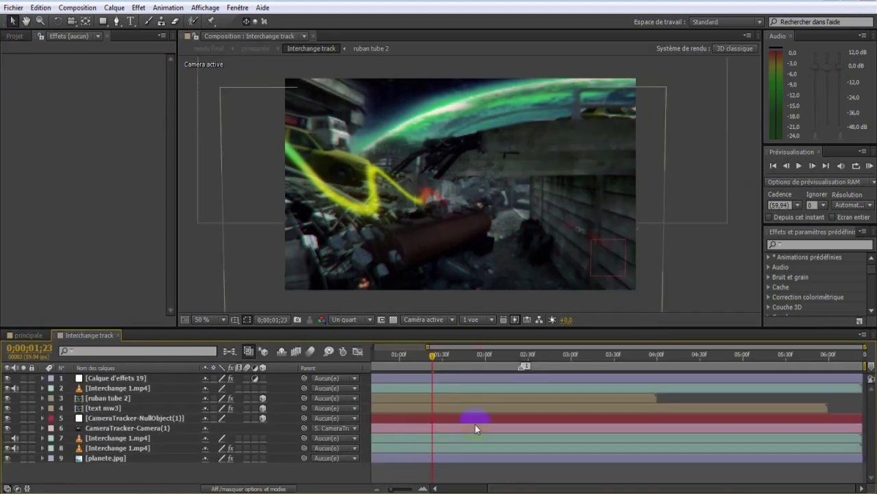
Examine the text mw3, CameraTracker-Camera(1) and Interchange 1.mp4 layers in Interchange track, and scrub the composition to 0;00;00;43
left_click(443, 211)
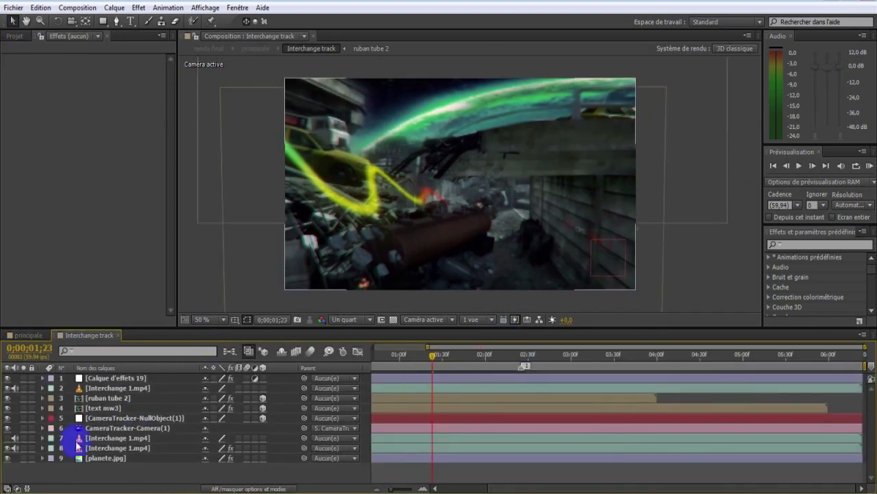
left_click(102, 408)
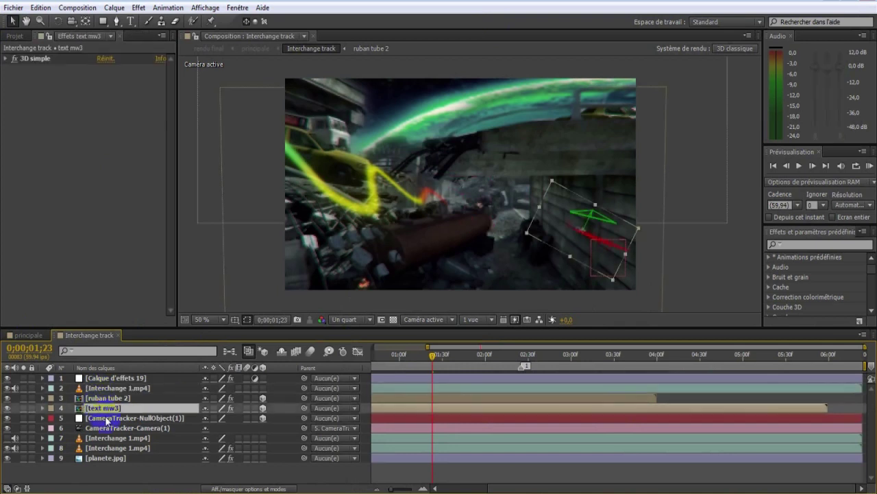
left_click(119, 428)
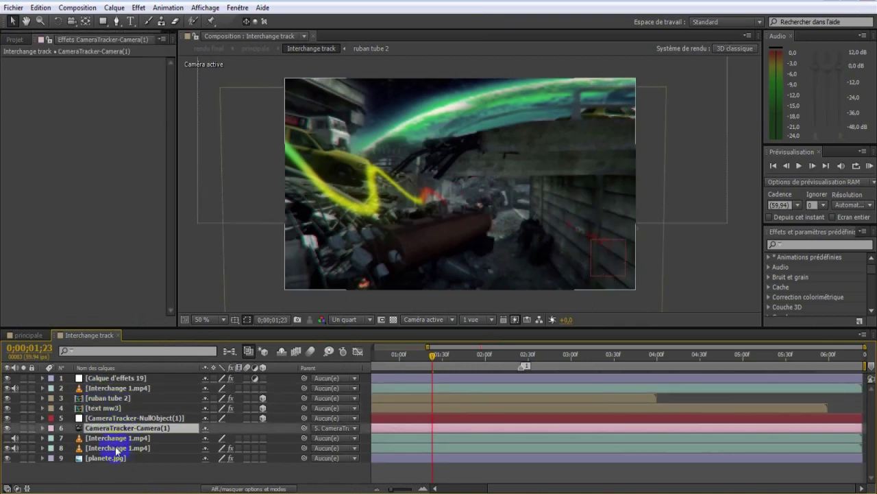
left_click(115, 448)
left_click(118, 438)
left_click(115, 448)
left_click_drag(435, 354, 569, 360)
left_click_drag(447, 355, 373, 352)
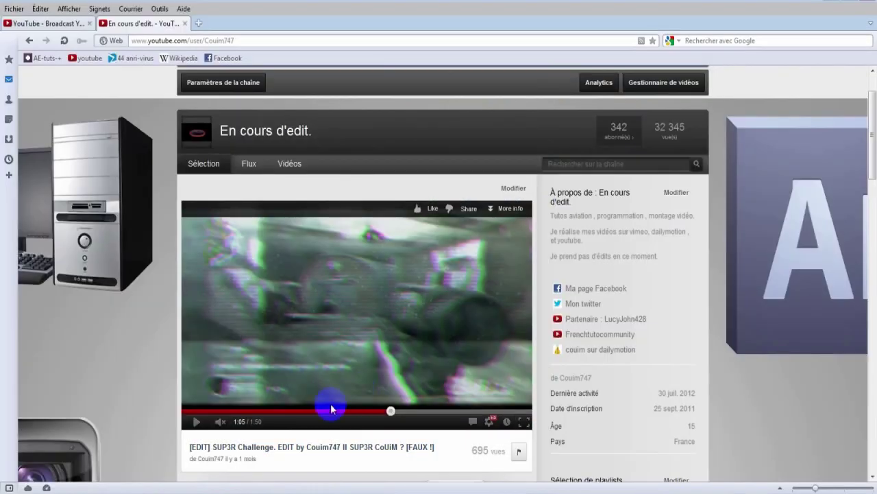
Switch to the browser and play the SUP3R Challenge video from about 0:46, pausing at 0:48, 0:49 and 0:51
left_click(328, 411)
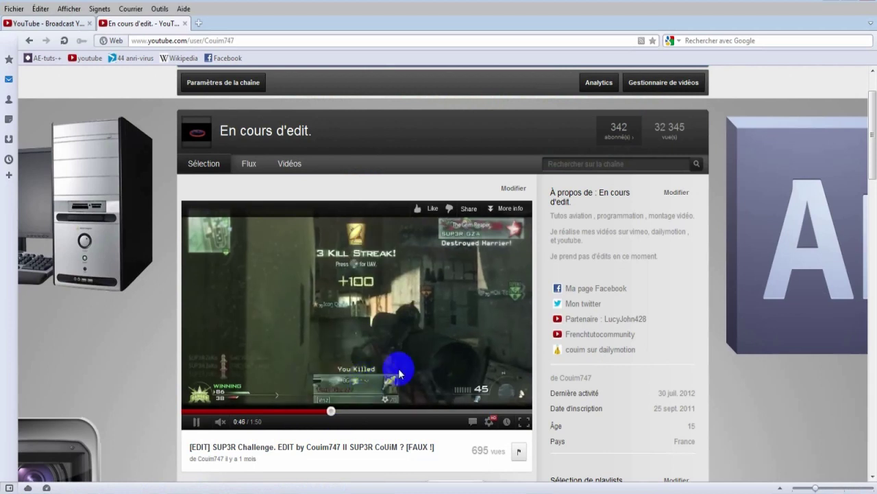
left_click(228, 247)
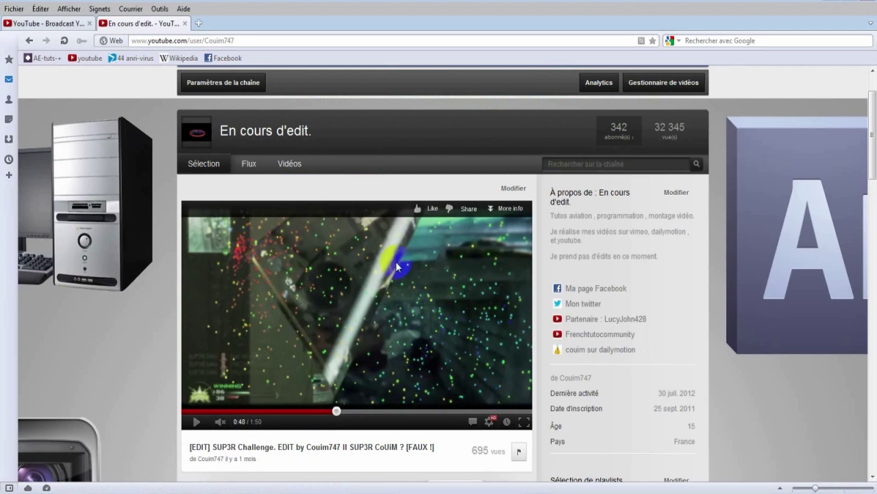
left_click(255, 290)
left_click(365, 277)
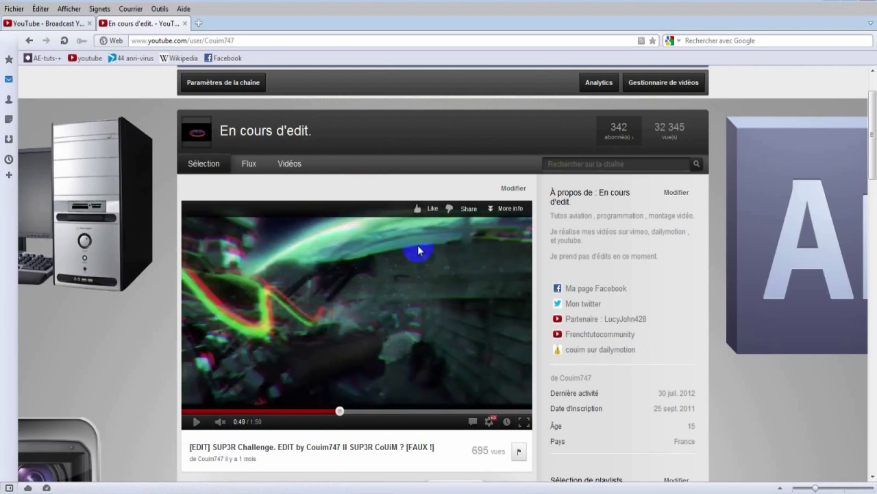
left_click(356, 232)
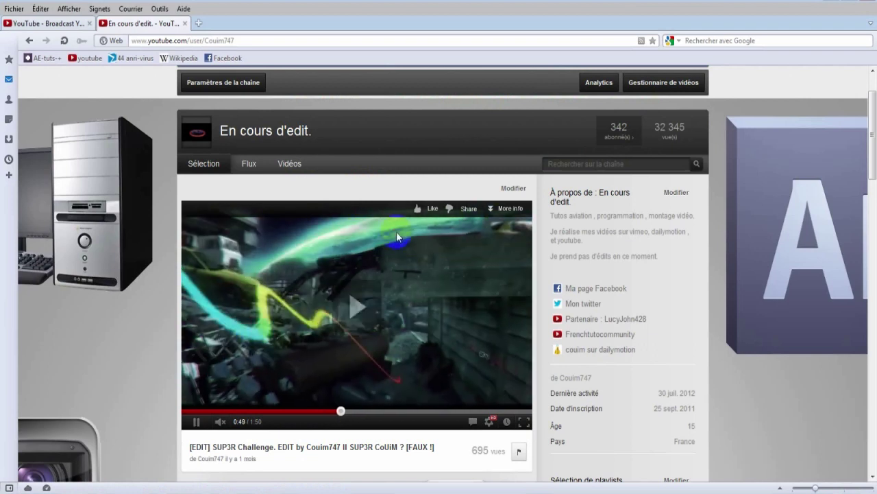
left_click(361, 296)
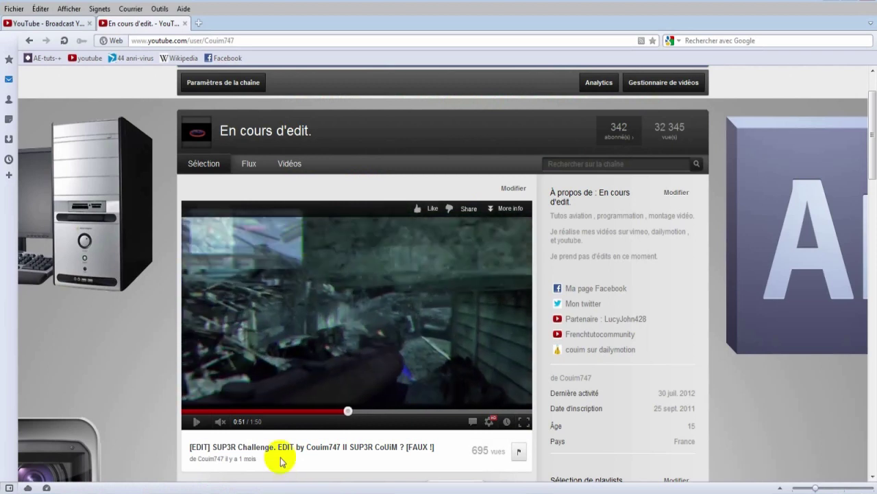
left_click(400, 412)
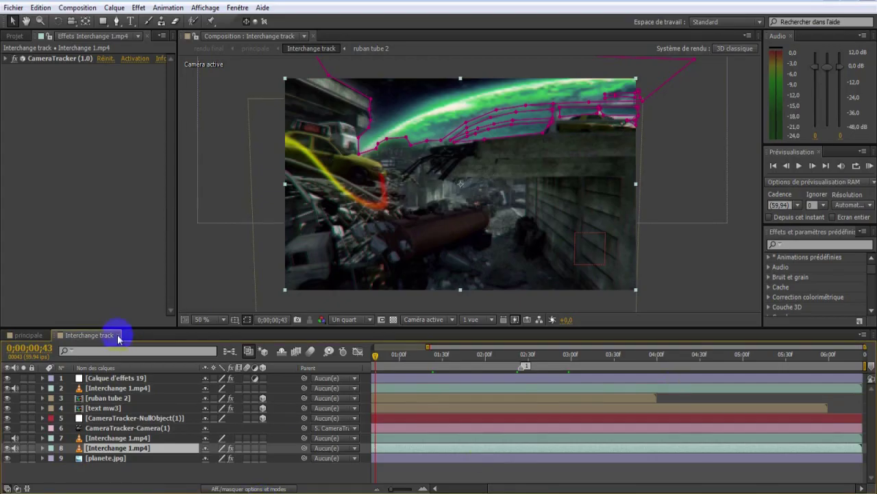
Return to After Effects, close the Interchange track composition and preview principale at 0:01:07:02, locating the layers for that moment
left_click(119, 335)
left_click(605, 356)
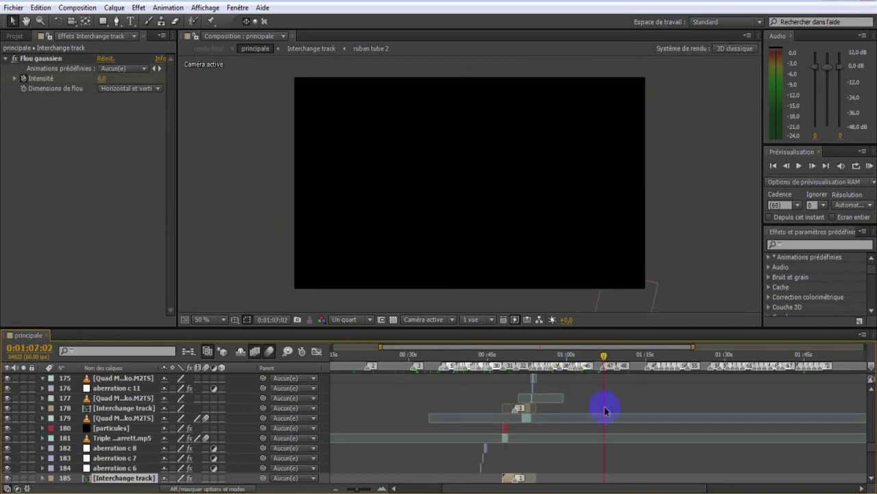
scroll(609, 404, "up", 6)
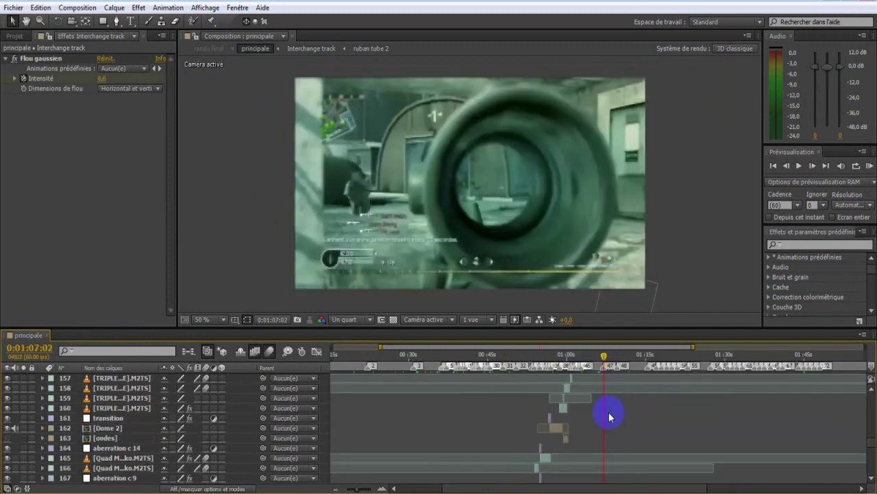
scroll(610, 405, "up", 5)
scroll(610, 395, "up", 3)
Scrub principale through the pixelated transition at 0:01:07:40 and on to 0:01:09:51
left_click_drag(605, 357, 607, 358)
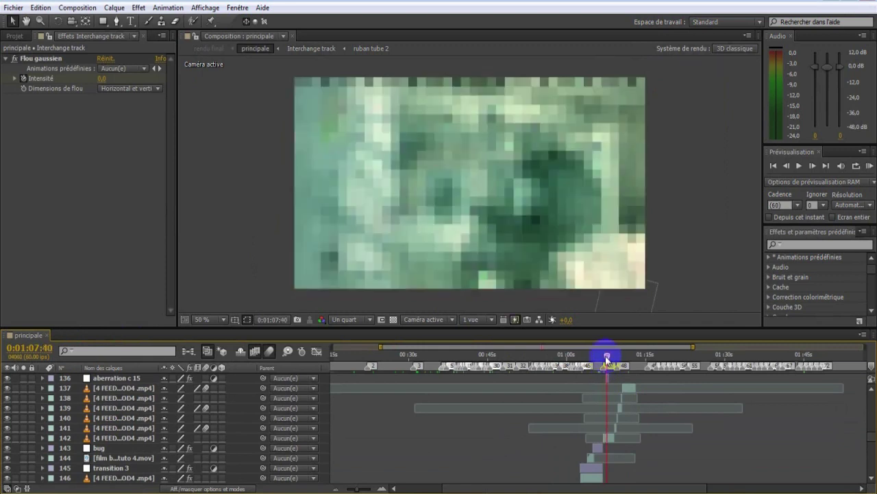
left_click(610, 397)
left_click(607, 357)
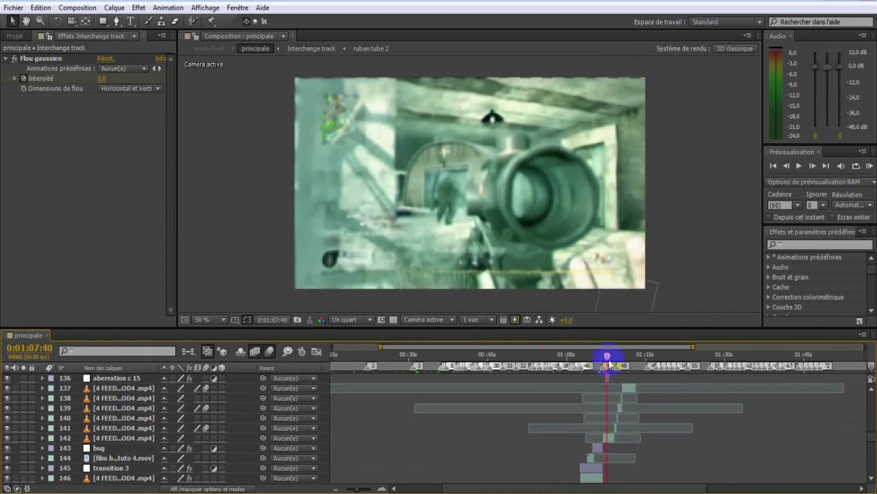
mouse_move(606, 358)
left_mouse_down()
mouse_move(594, 358)
mouse_move(615, 368)
left_mouse_up()
Select the light brust 5 layer and examine its mask and CC Light Burst 2.5 effect
scroll(610, 421, "up", 3)
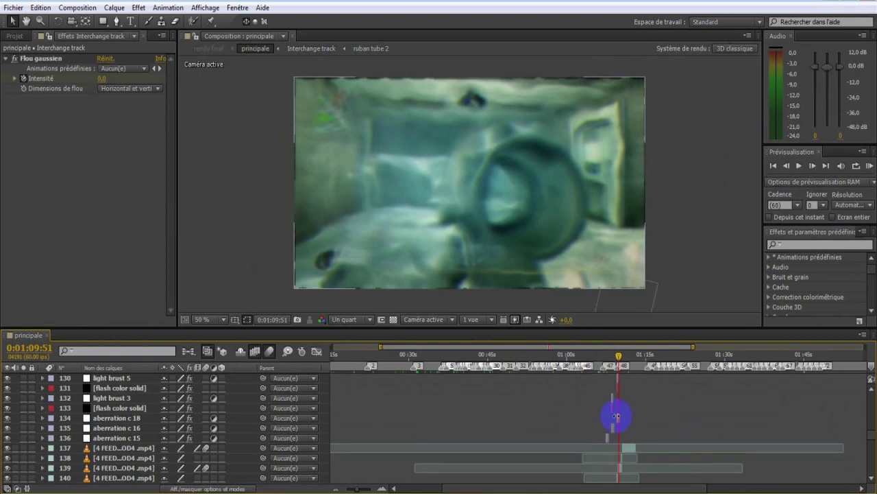
left_click(618, 408)
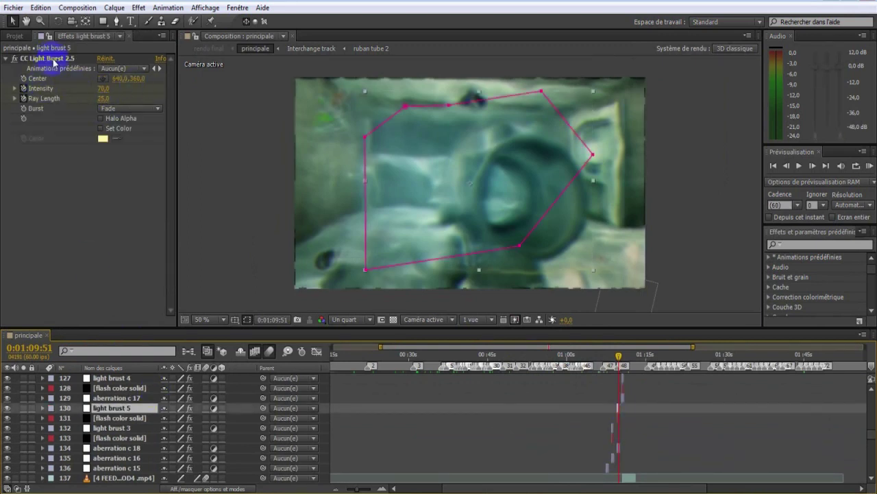
left_click(138, 120)
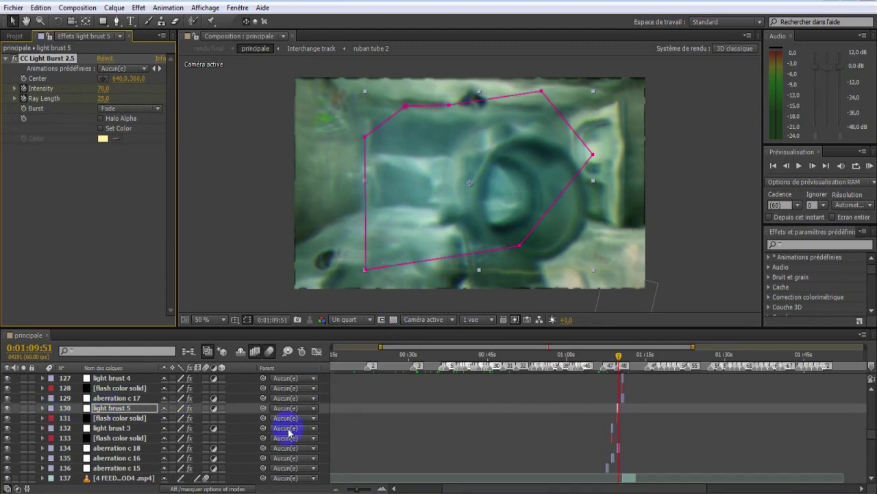
Preview principale at 0:01:11:43 and select the traits layer in the timeline
scroll(298, 432, "down", 10)
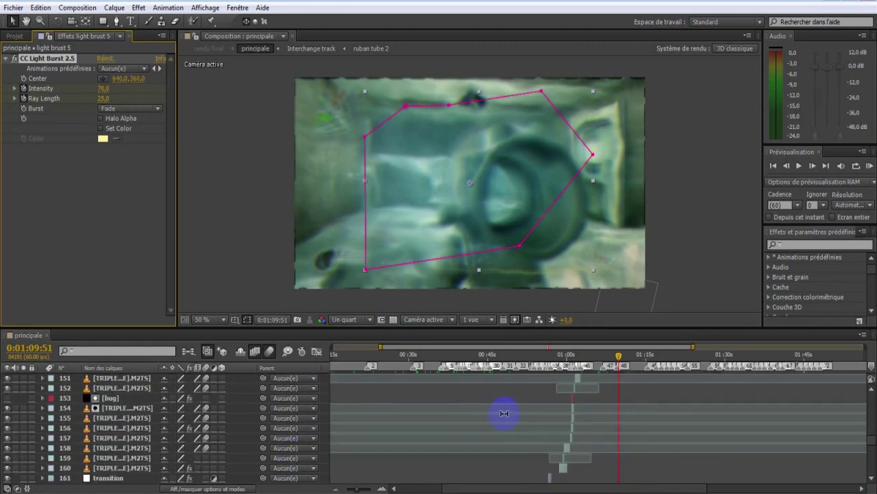
scroll(602, 429, "up", 4)
scroll(602, 429, "up", 8)
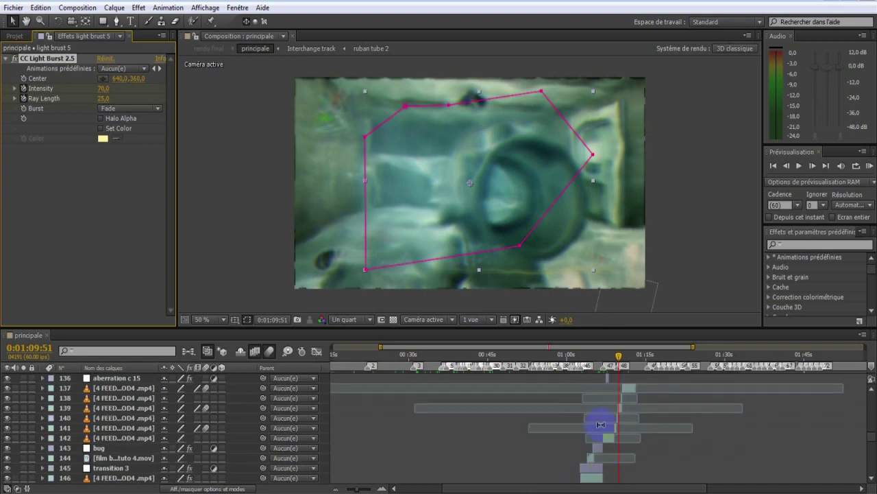
left_click_drag(638, 359, 629, 358)
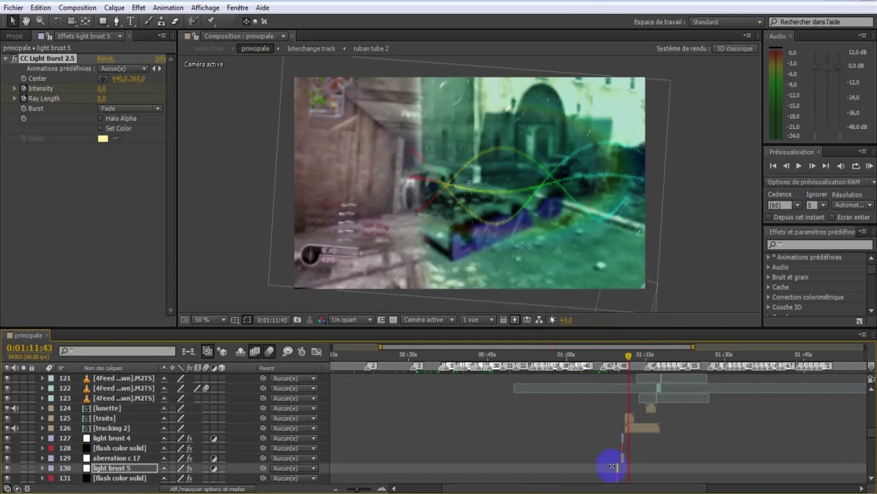
left_click(629, 419)
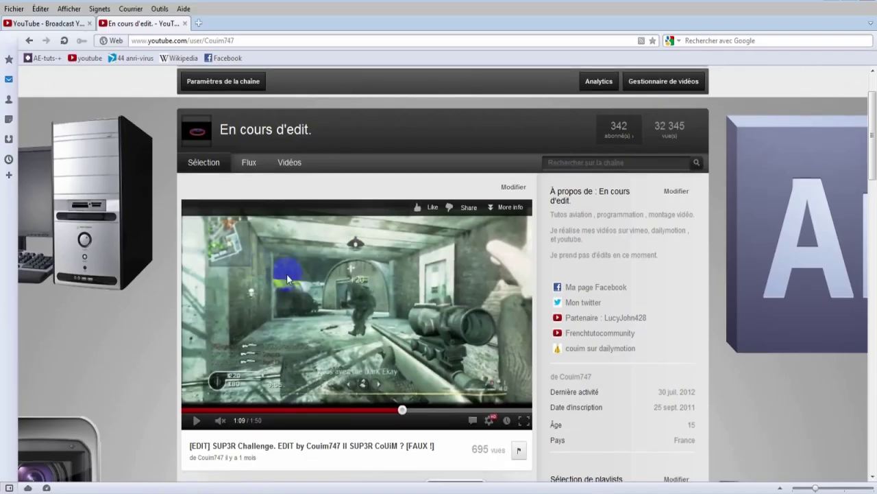
Switch to the browser and open the channel's video "Motion graphic 2D (design) I TUTO bientôt !" in a new tab
scroll(286, 274, "down", 8)
middle_click(240, 164)
scroll(241, 163, "up", 8)
left_click(224, 26)
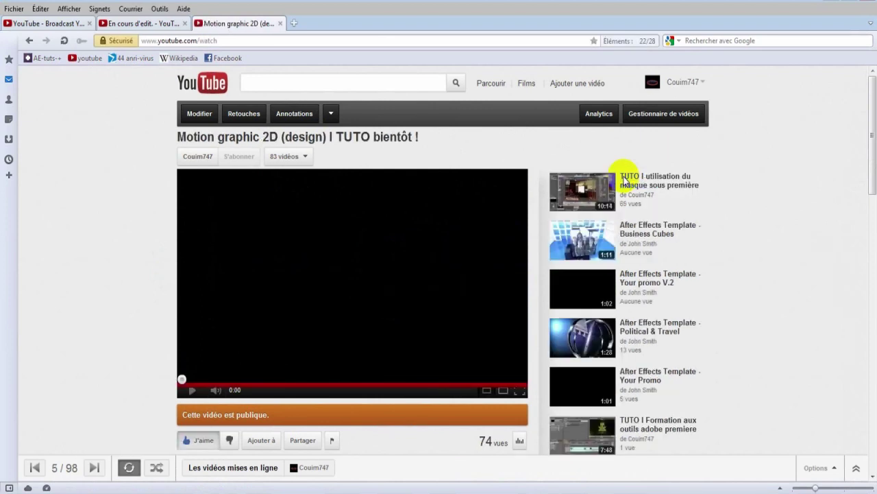
Close the motion graphic video's tab and play the SUP3R Challenge video in short stretches from 1:09 to 1:14
left_click(280, 24)
left_click(432, 336)
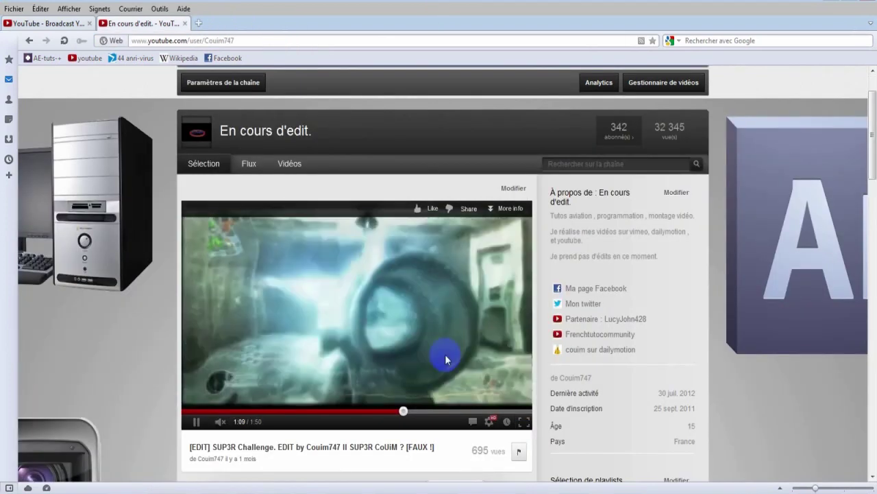
left_click(440, 344)
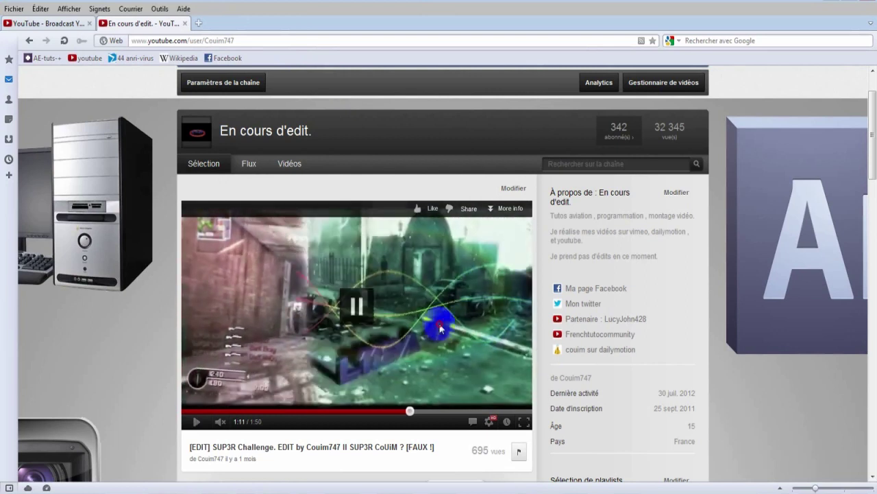
left_click(198, 323)
left_click(362, 356)
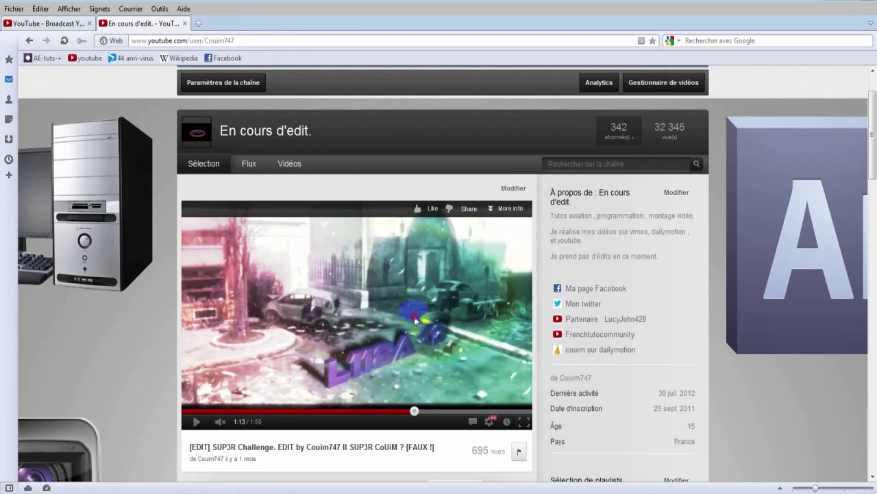
left_click(414, 316)
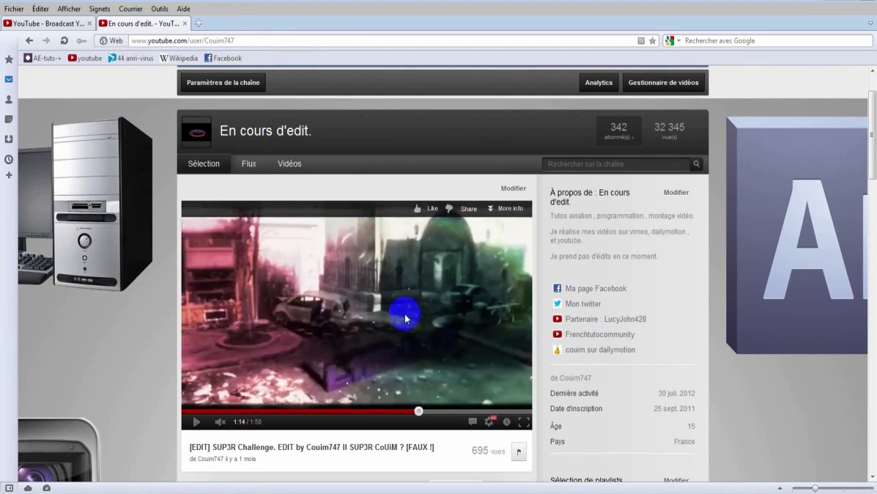
left_click(418, 312)
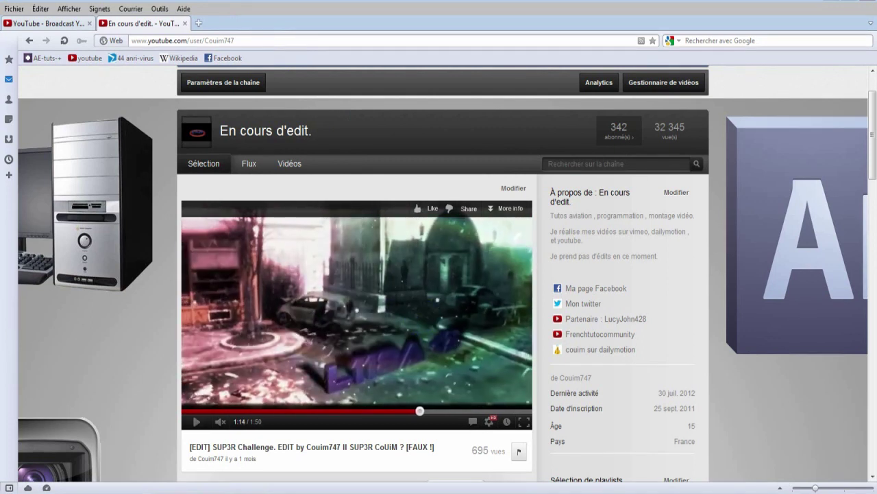
Switch to After Effects, open the tracking 2 composition from principale and examine its film burn MAFtuto 4.mov layer at 0;00;04;23
key("alt+Tab")
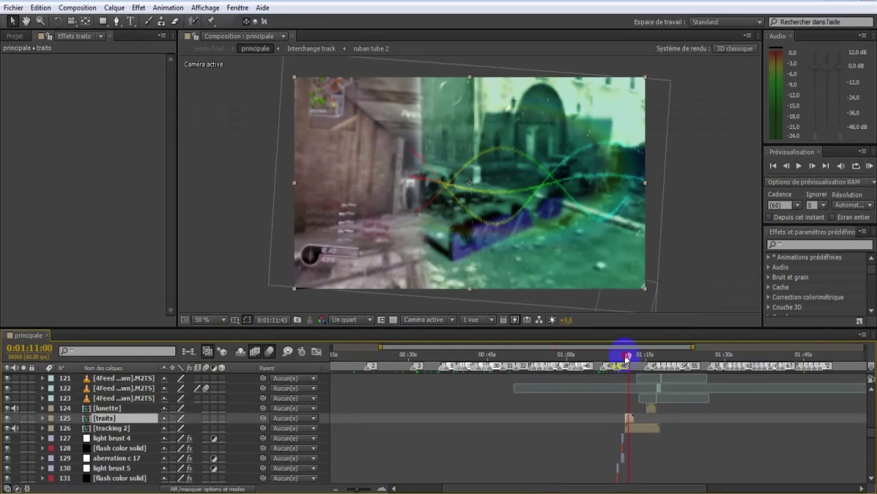
mouse_move(634, 360)
left_mouse_down()
mouse_move(651, 358)
mouse_move(635, 354)
left_mouse_up()
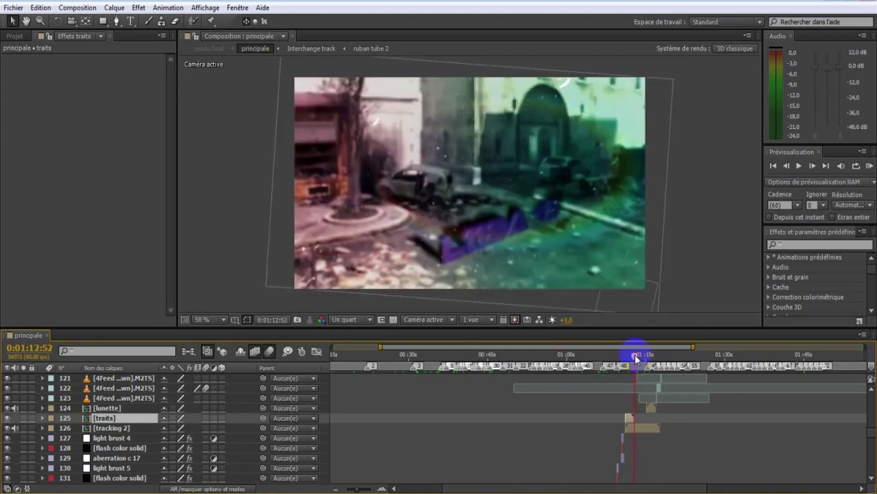
double_click(639, 427)
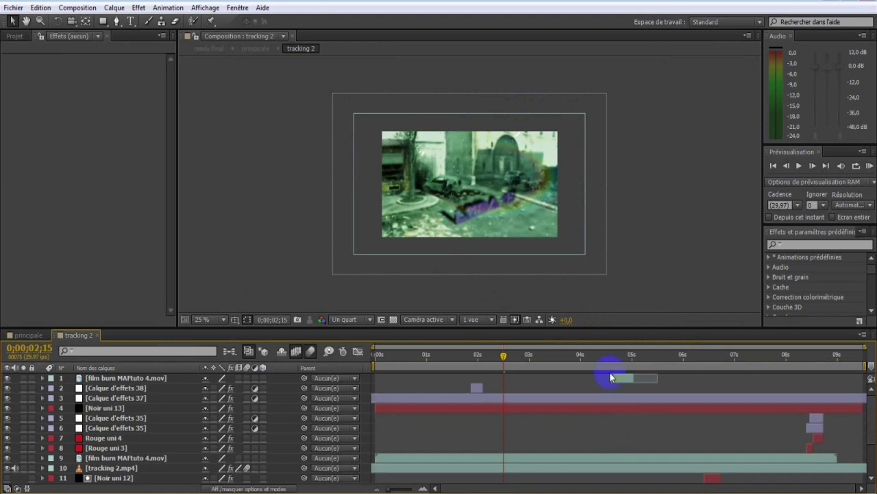
left_click(631, 355)
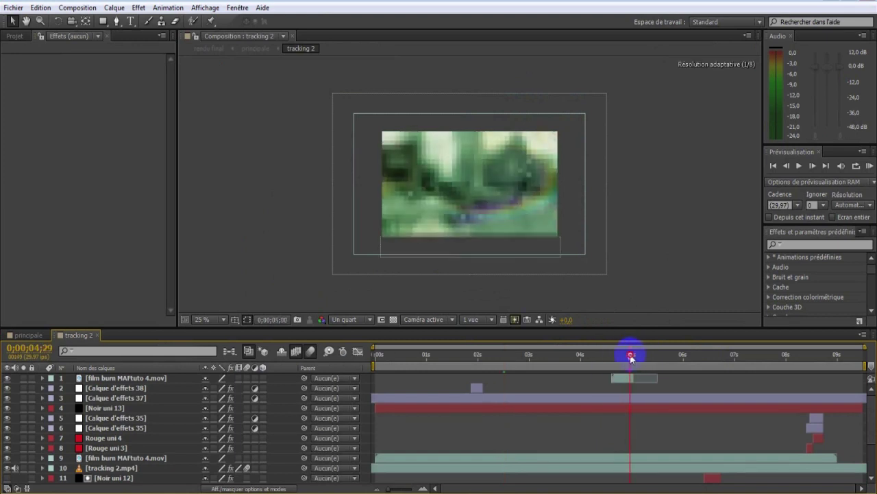
key("period")
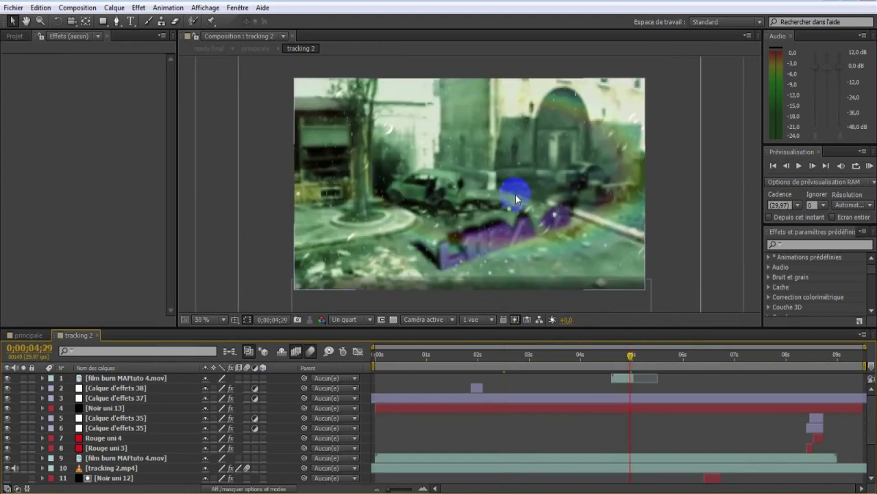
left_click(620, 355)
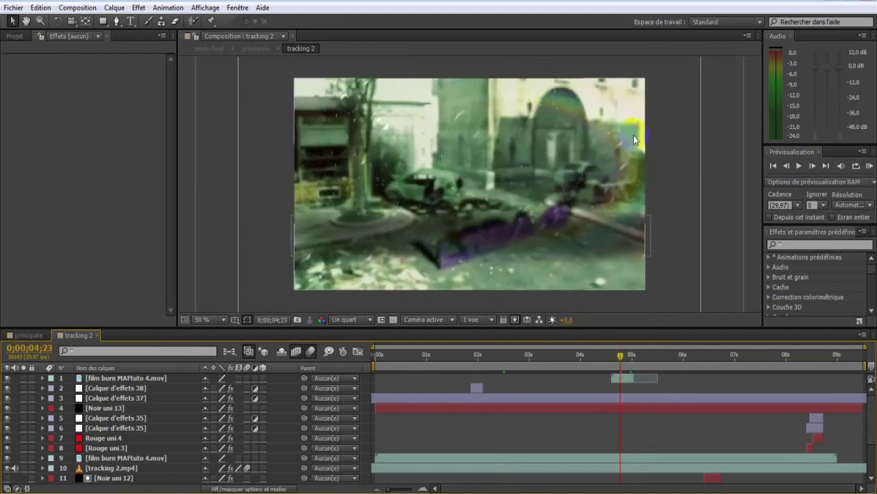
left_click(339, 239)
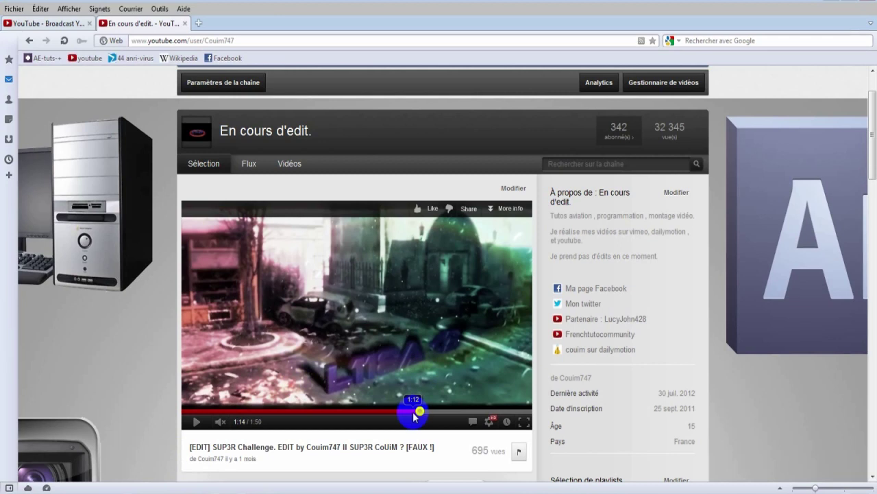
Switch to the browser and review the SUP3R Challenge video at 1:12
left_click(413, 412)
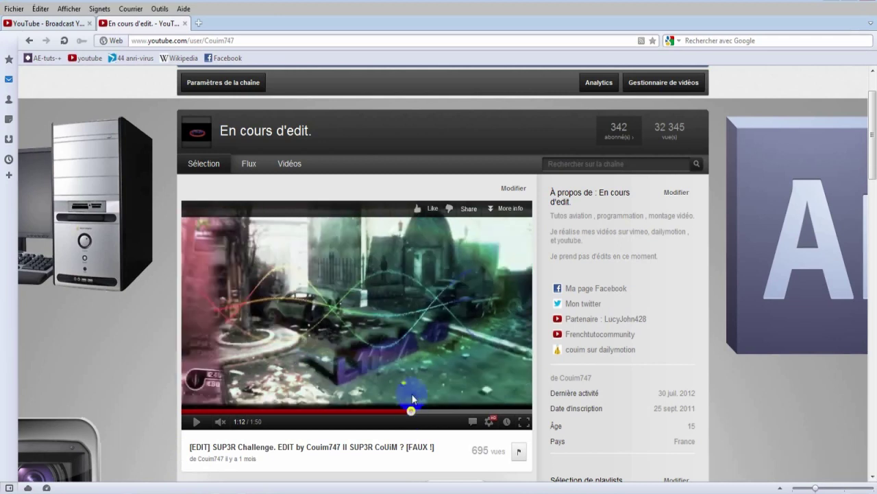
left_click(364, 281)
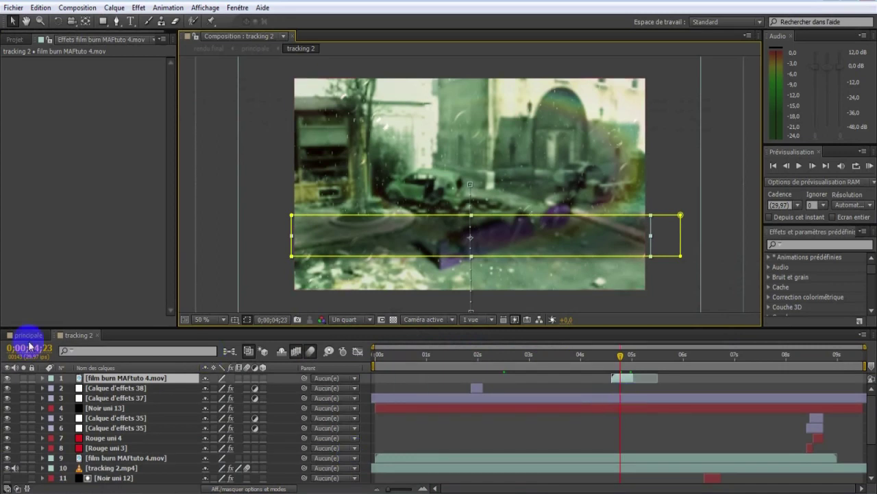
Return to After Effects, close the tracking 2 composition and preview principale at 0:01:19:44 and 0:01:13:11
left_click(99, 333)
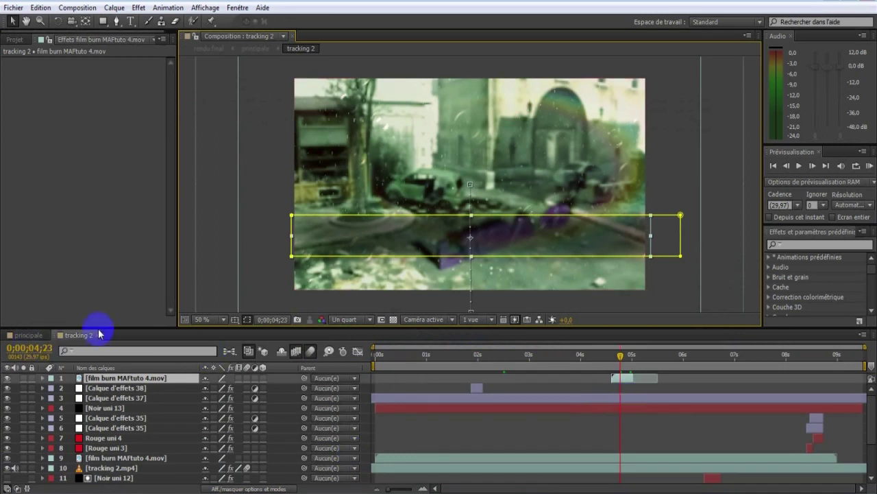
left_click(99, 336)
left_click(671, 361)
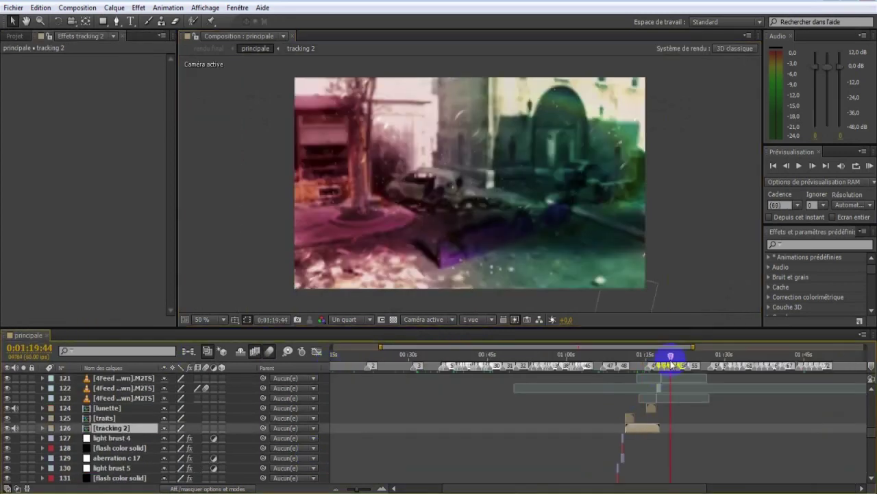
scroll(720, 394, "up", 5)
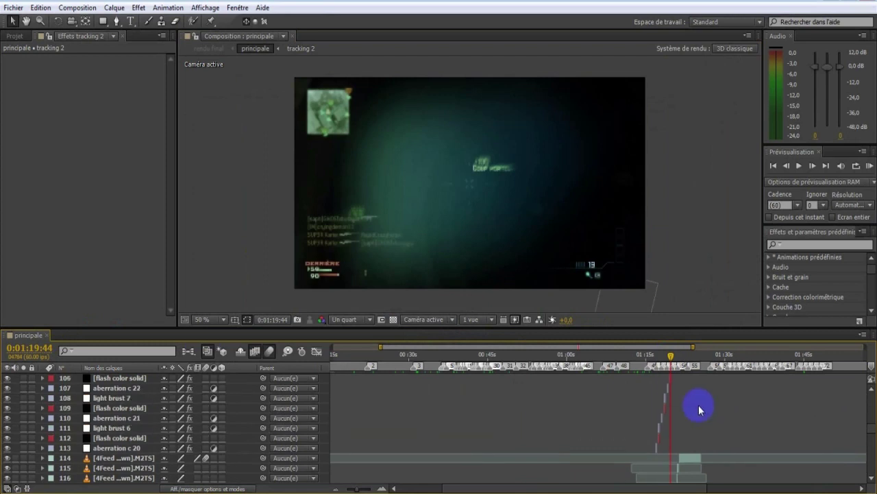
left_click_drag(673, 358, 643, 414)
scroll(641, 414, "down", 5)
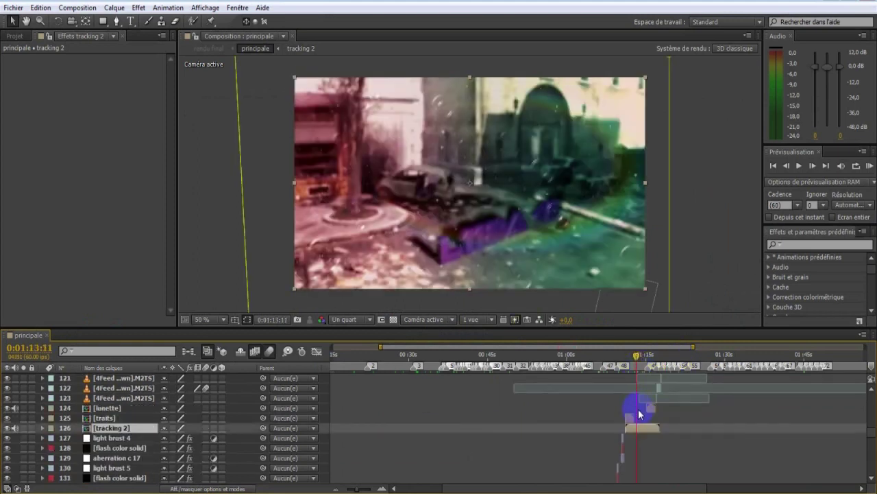
Open the lunette composition and examine the scope masks on its first 4Feed L118A layer up to 0:01:16:37
left_click(650, 409)
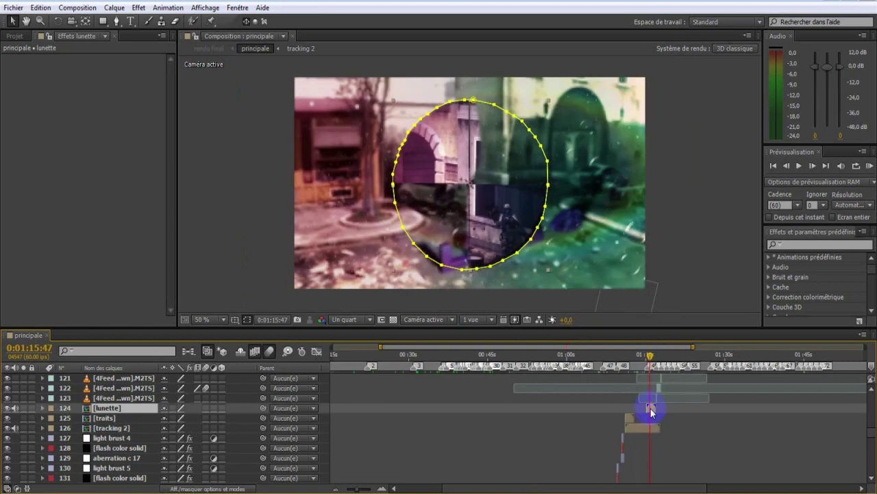
double_click(651, 409)
left_click(522, 431)
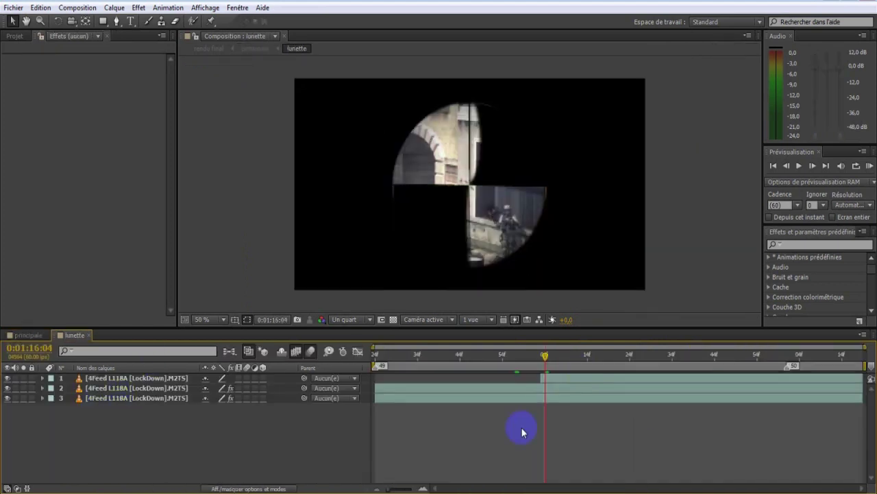
key("space")
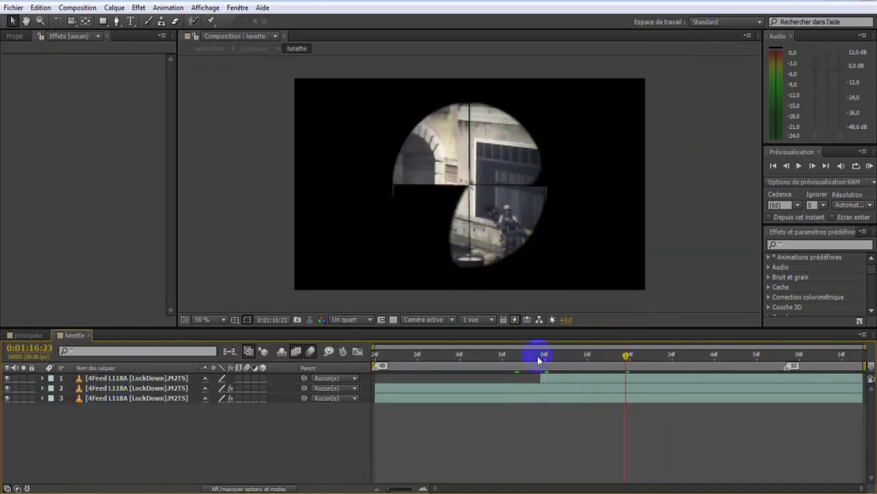
left_click(551, 376)
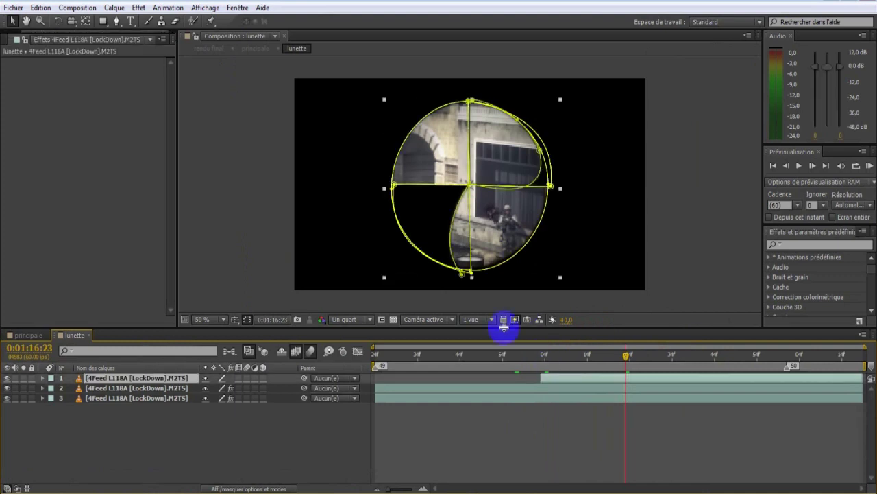
left_click_drag(650, 350, 685, 354)
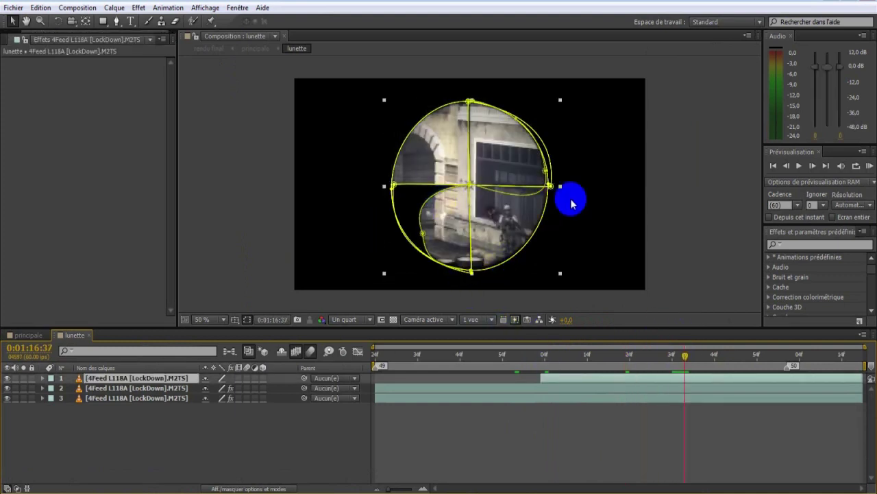
Close the lunette composition and preview principale at 0:01:22:51, finding the transition layer in the timeline
left_click(88, 334)
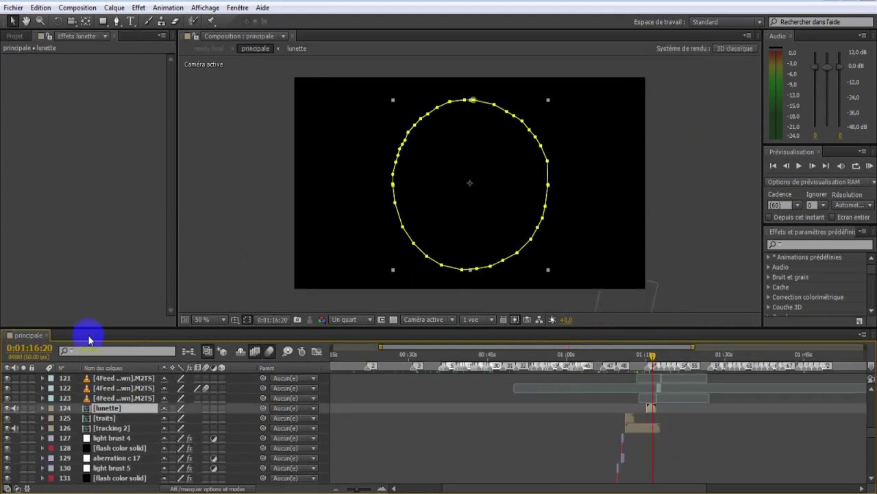
left_click_drag(658, 356, 691, 367)
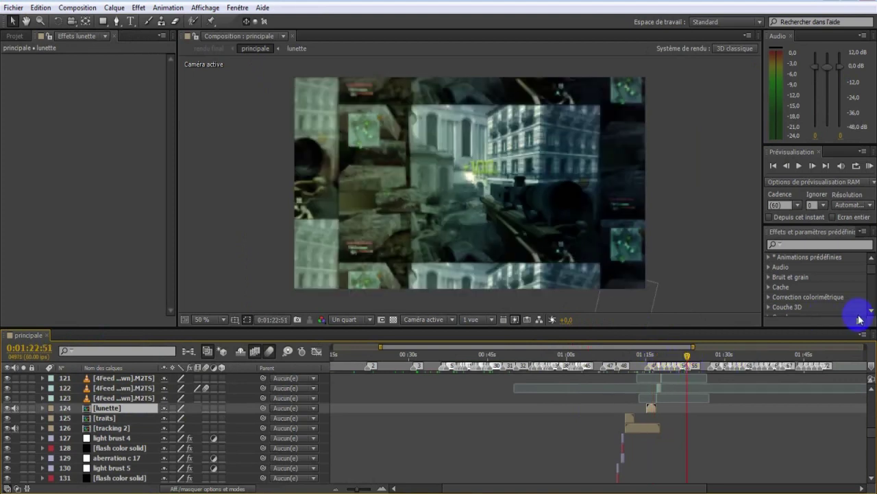
scroll(752, 422, "up", 6)
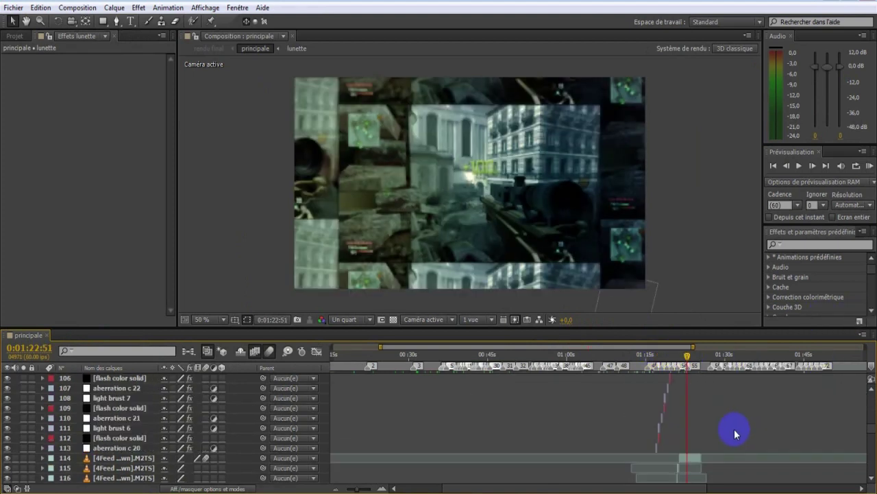
scroll(722, 428, "up", 3)
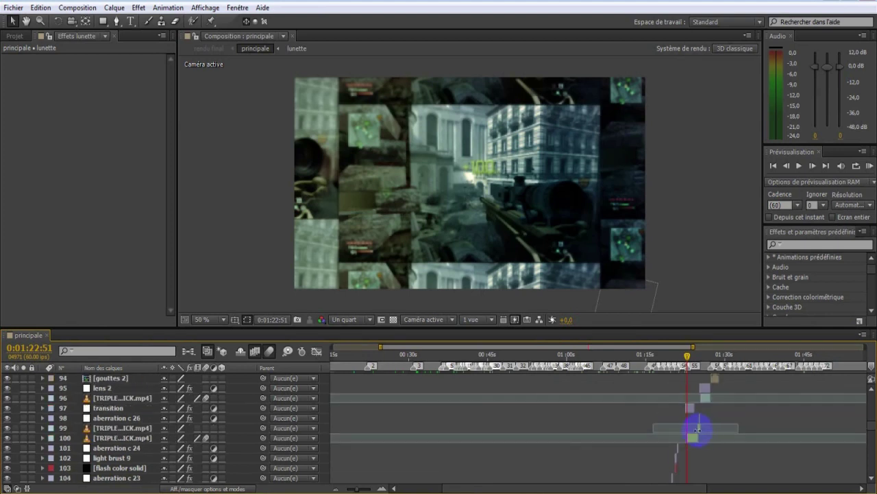
Select the transition layer and examine the width, height and phase settings of its Juxtaposition effect
left_click(688, 410)
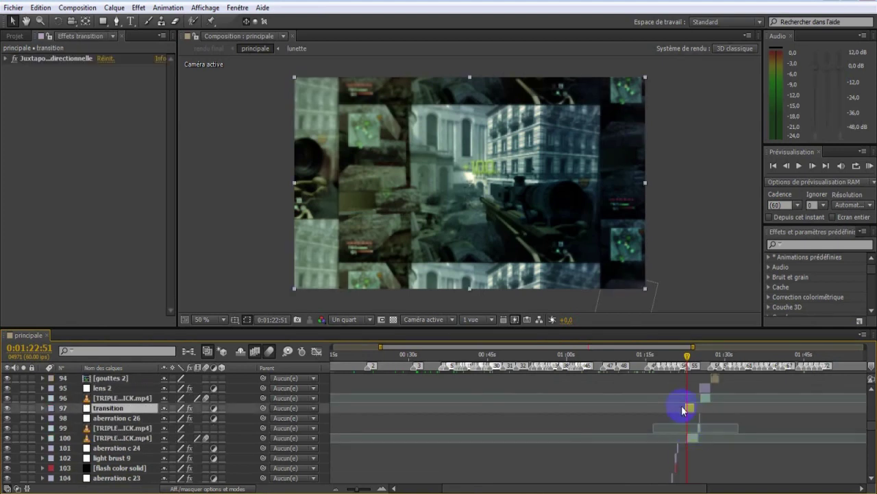
left_click(34, 61)
left_click(5, 59)
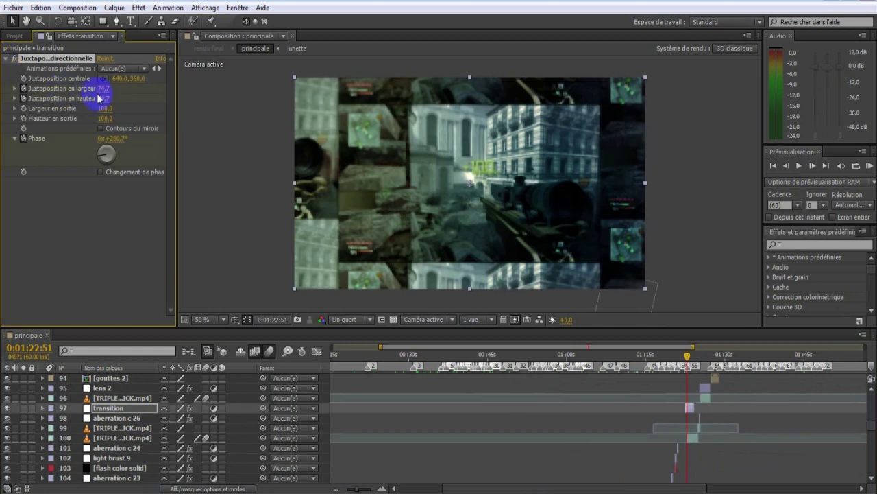
mouse_move(106, 98)
left_mouse_down()
mouse_move(128, 107)
mouse_move(121, 98)
mouse_move(107, 117)
mouse_move(105, 107)
left_mouse_up()
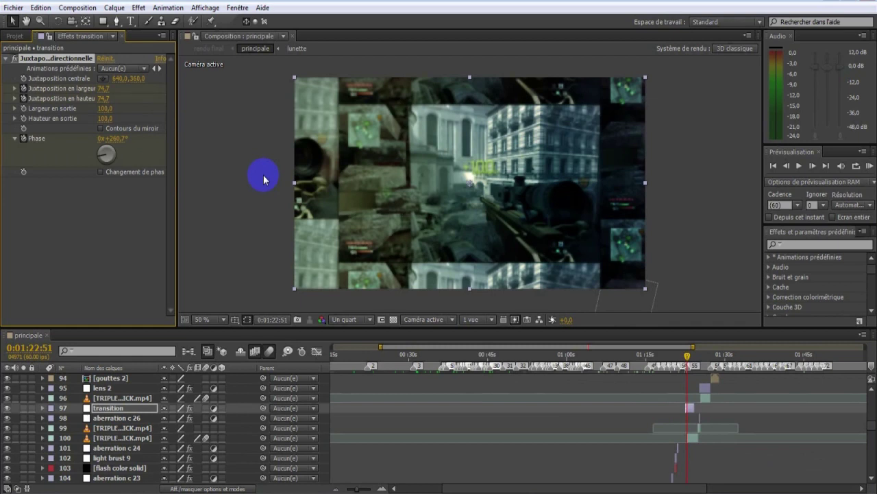
Preview principale at 0:01:28:22, then open the gouttes composition and scrub through its water droplets
left_click(716, 356)
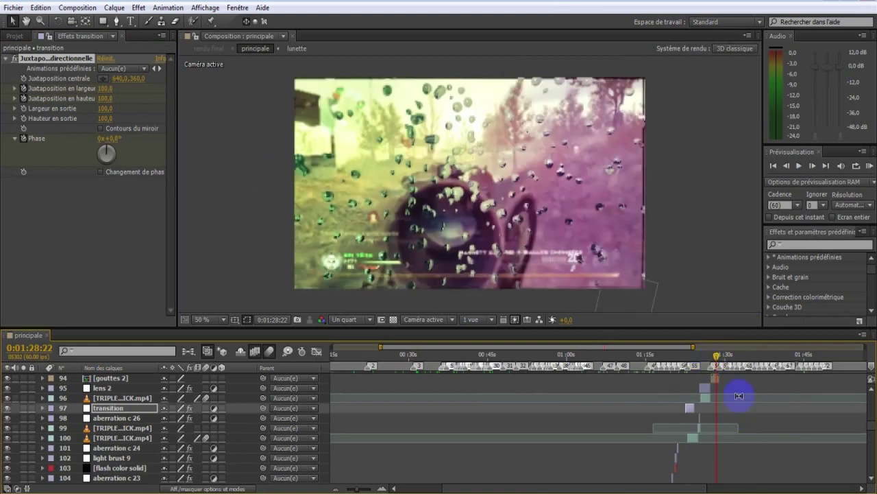
left_click(715, 378)
scroll(719, 396, "up", 1)
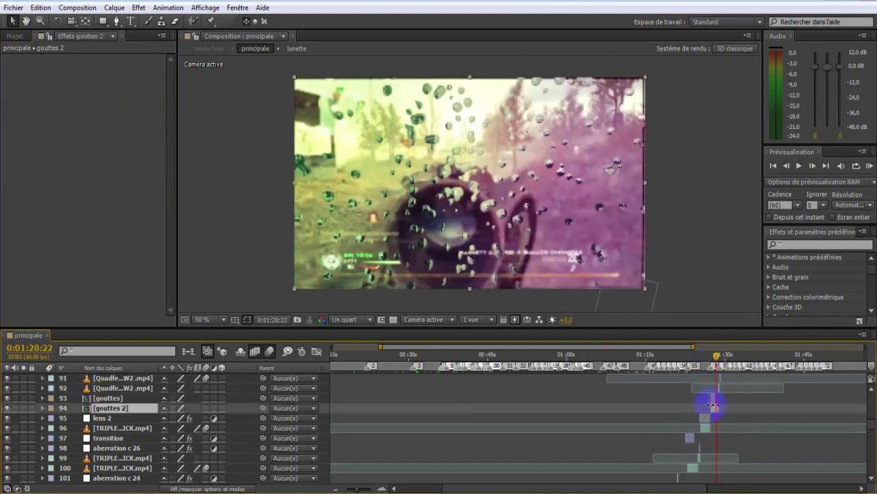
double_click(713, 399)
left_click_drag(431, 358, 368, 386)
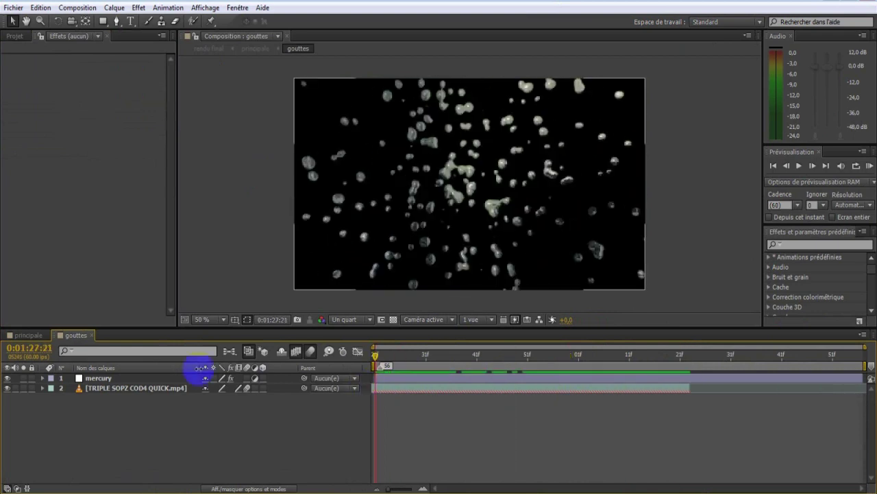
Close the gouttes composition and scrub principale to 0:01:34:18
left_click(92, 335)
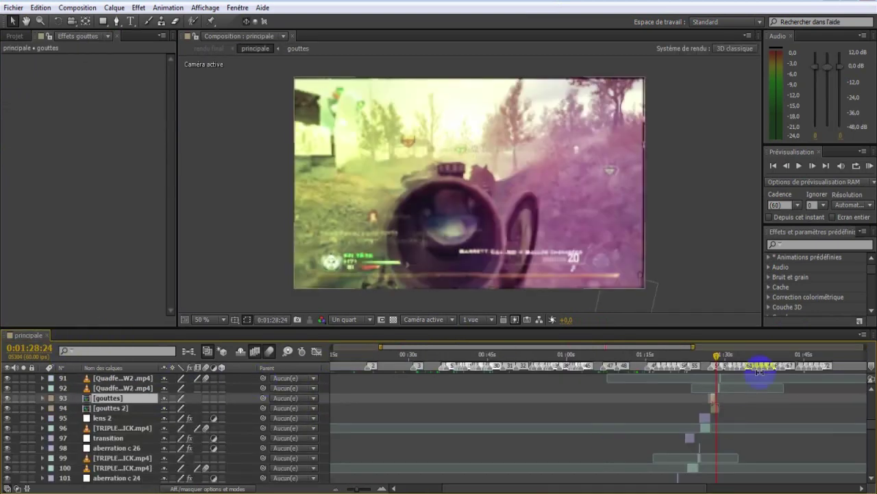
left_click_drag(715, 356, 747, 356)
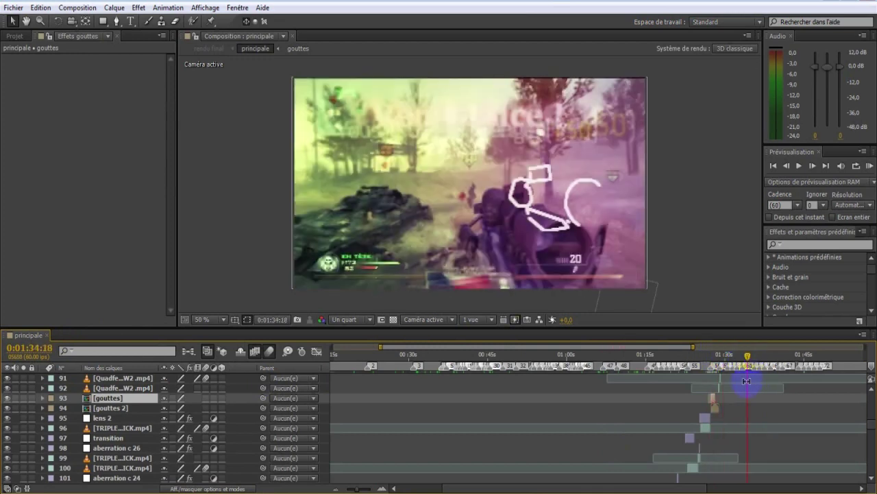
Switch to the browser, play the SUP3R Challenge video from 1:20 to 1:34 and examine the paused weapon outline in full screen
scroll(737, 412, "up", 7)
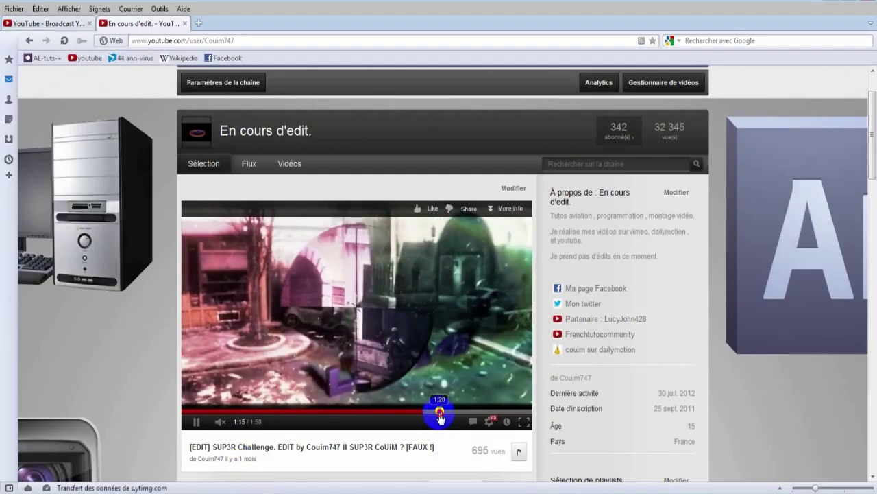
left_click(439, 412)
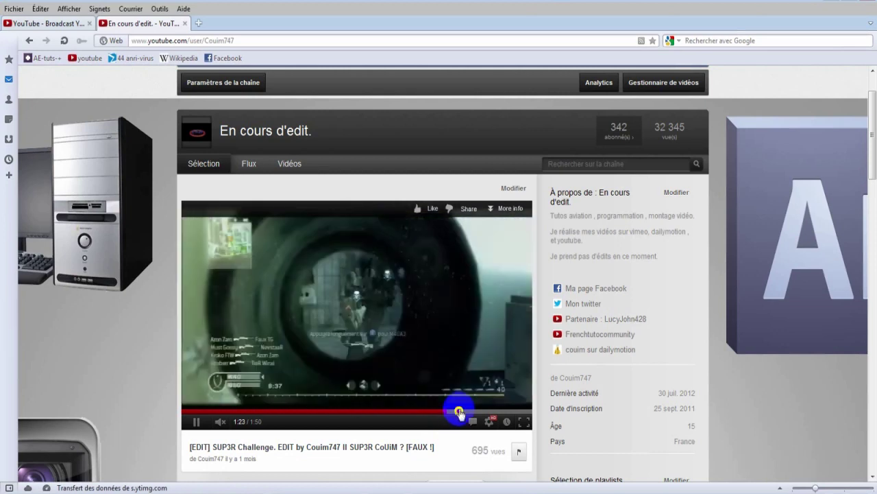
left_click(468, 410)
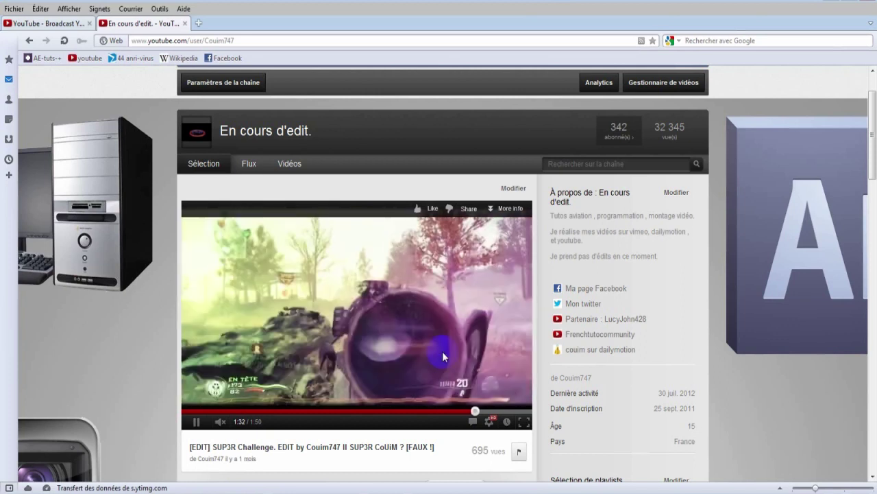
left_click(440, 354)
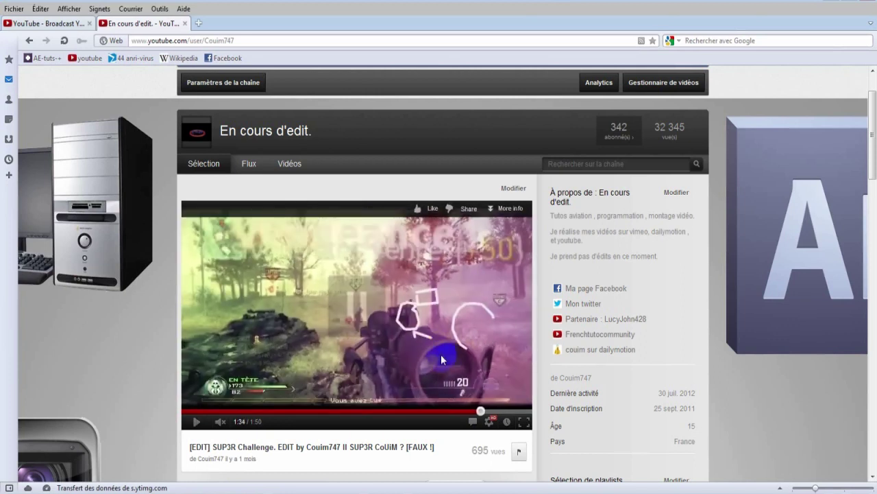
double_click(394, 352)
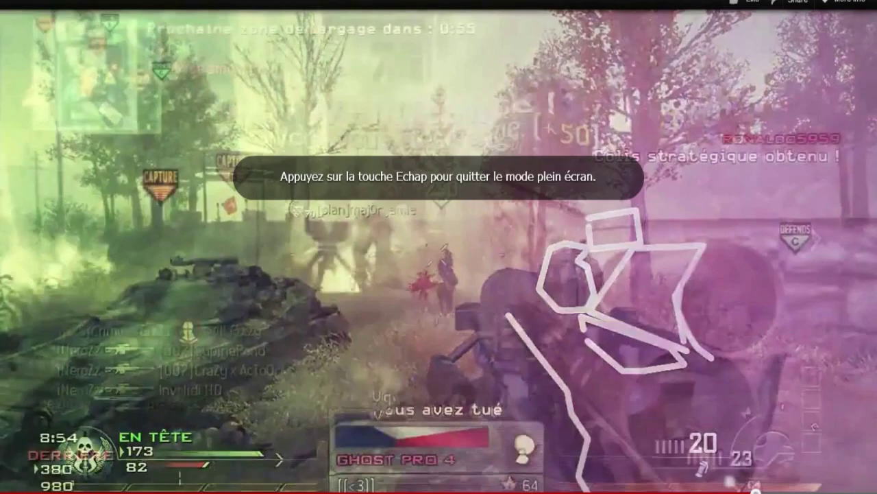
key("Escape")
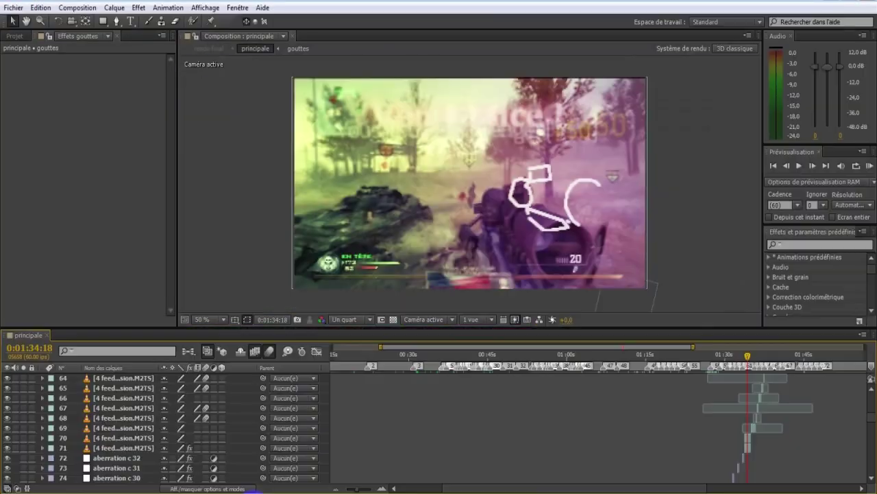
Find the masked 4 feed msr mission layer at the playhead in principale and examine its Trait effect settings
scroll(737, 438, "up", 5)
scroll(745, 437, "down", 5)
scroll(745, 438, "down", 1)
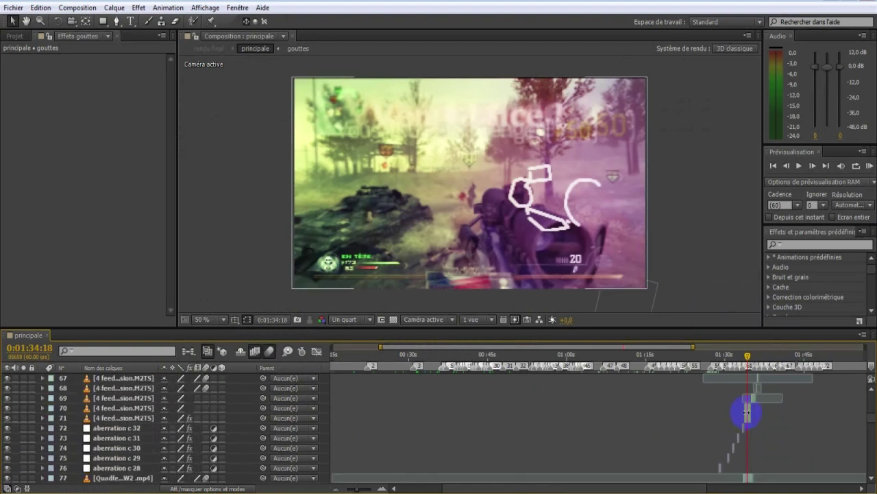
left_click(747, 411)
left_click(748, 419)
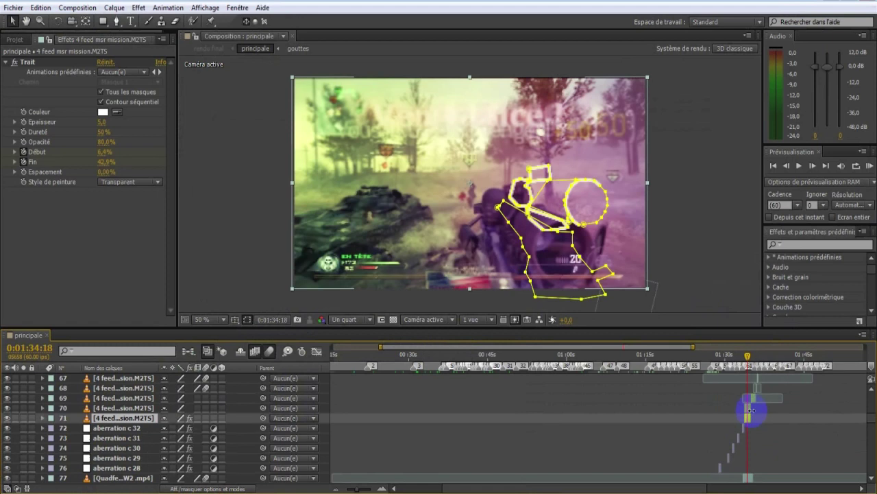
left_click(751, 409)
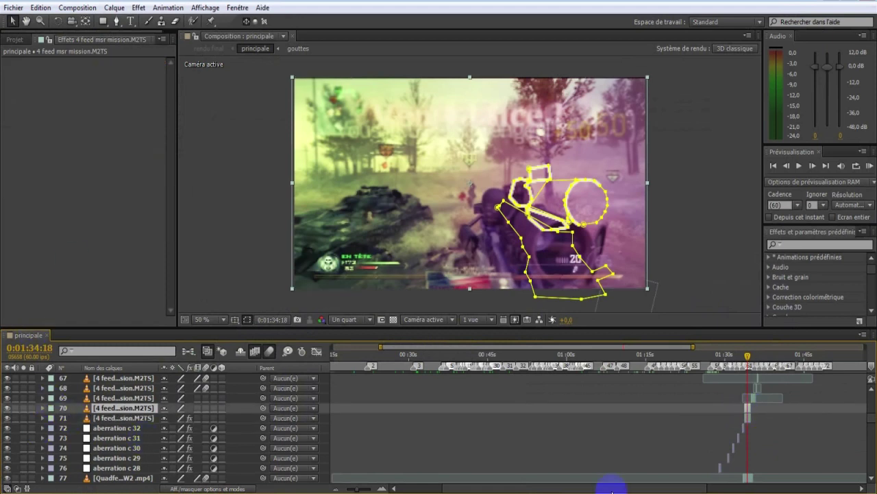
left_click(748, 416)
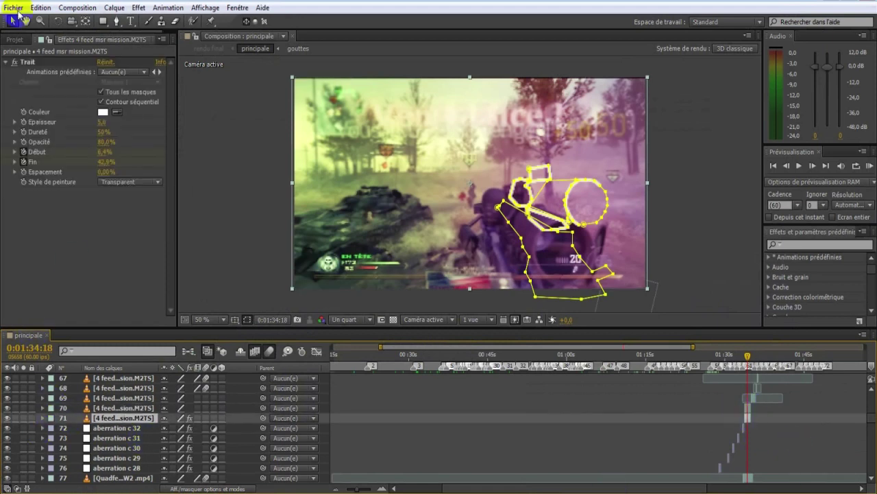
left_click(29, 62)
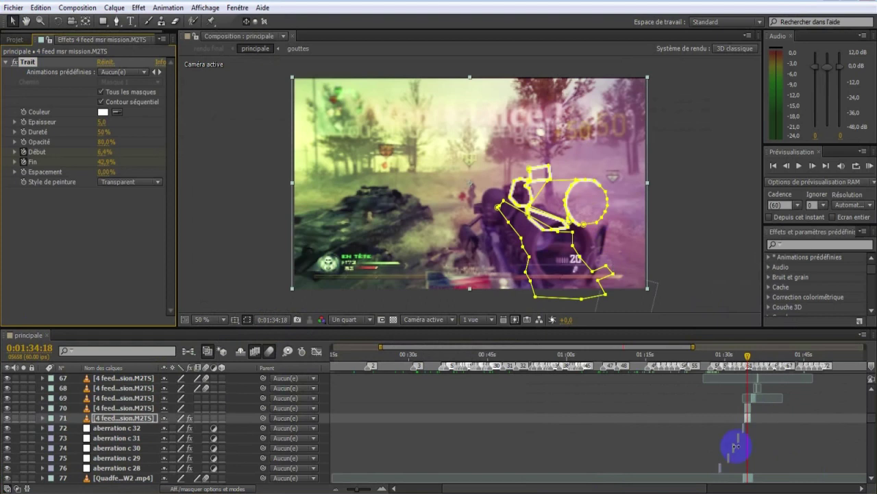
Preview principale at 0:01:37:50 and 0:01:40:20, bringing the Tracking launch layer into view in the timeline
left_click(787, 423)
left_click(766, 355)
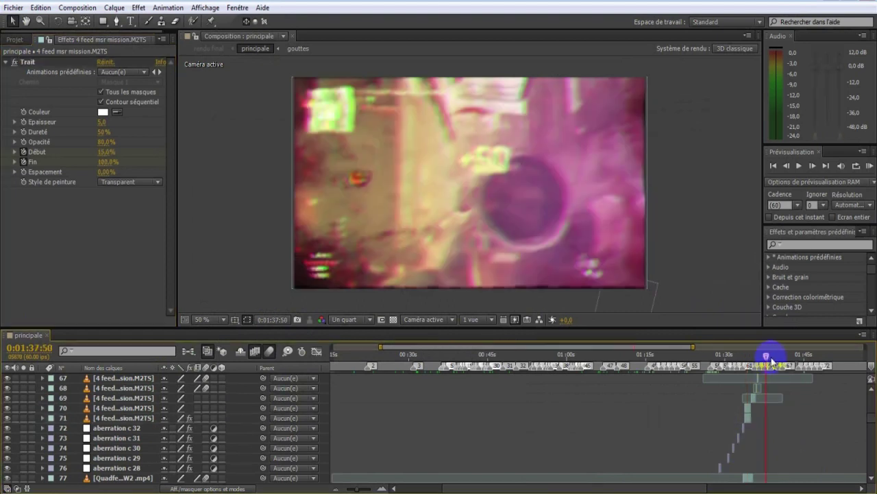
scroll(807, 419, "up", 4)
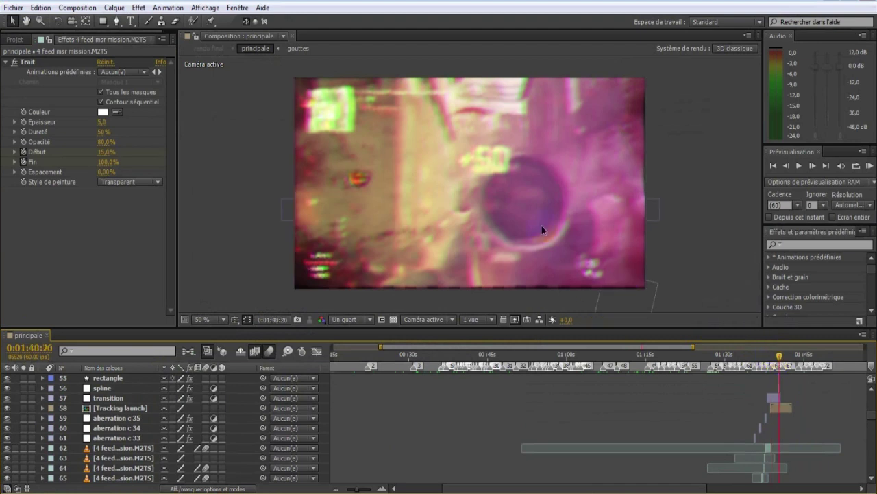
left_click_drag(418, 248, 473, 255)
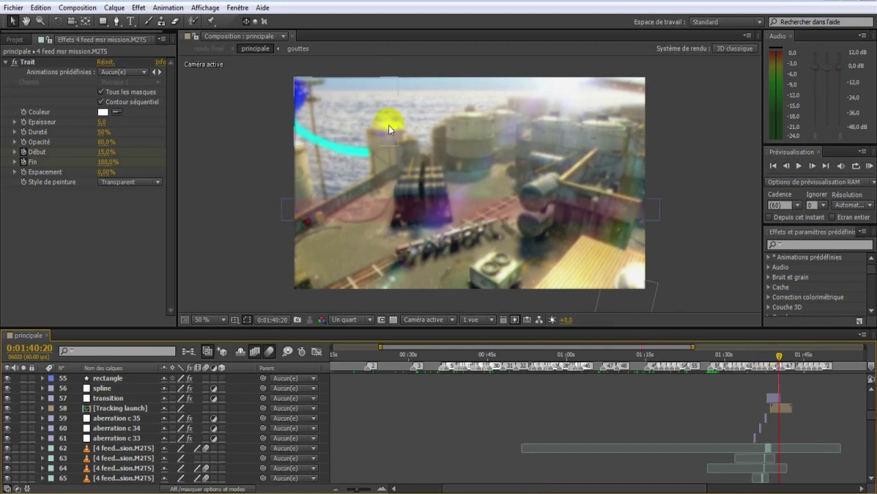
Open the Tracking launch composition, inspect its effects, ribbon and masked stackeout layers, and scrub through the animation
double_click(774, 405)
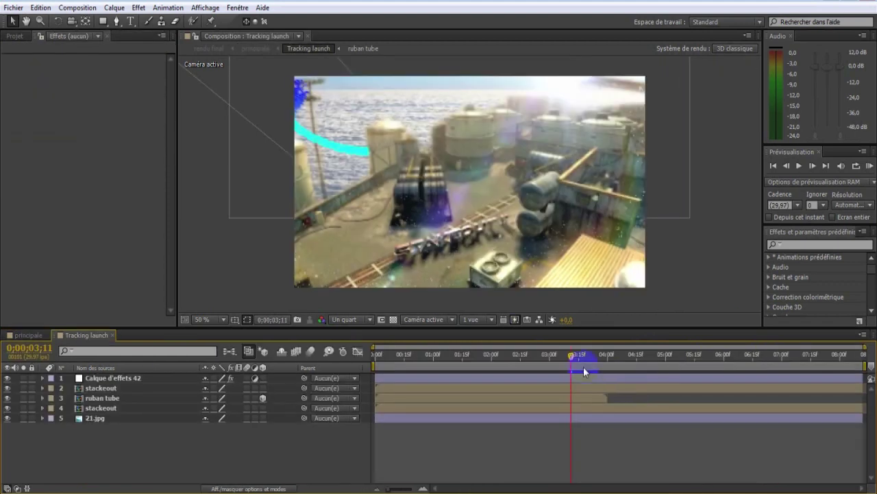
left_click_drag(568, 363, 530, 364)
left_click(514, 377)
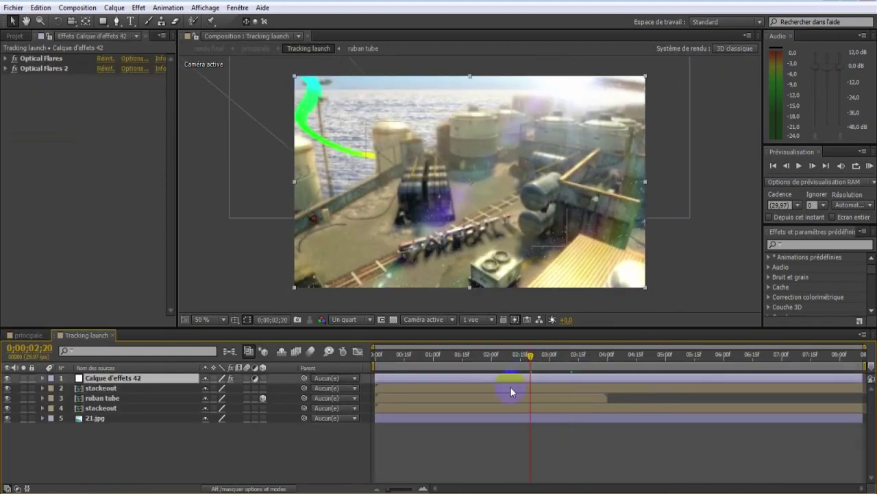
left_click(511, 387)
left_click(508, 396)
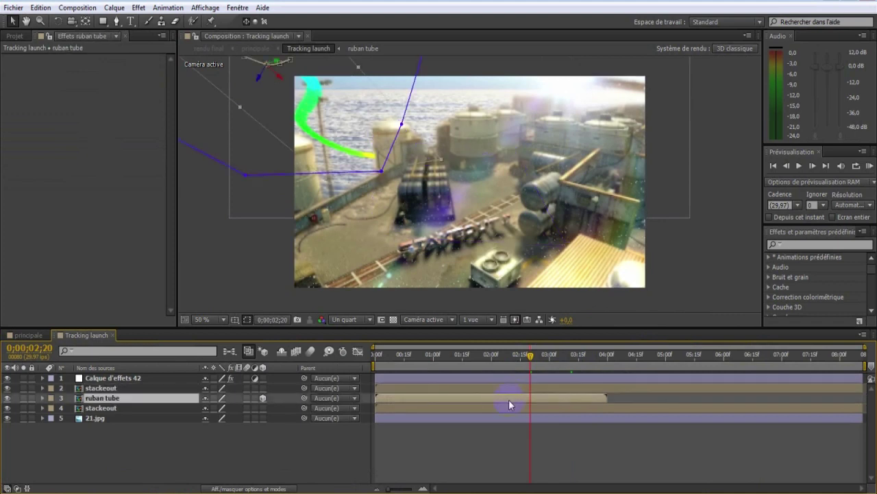
left_click(509, 408)
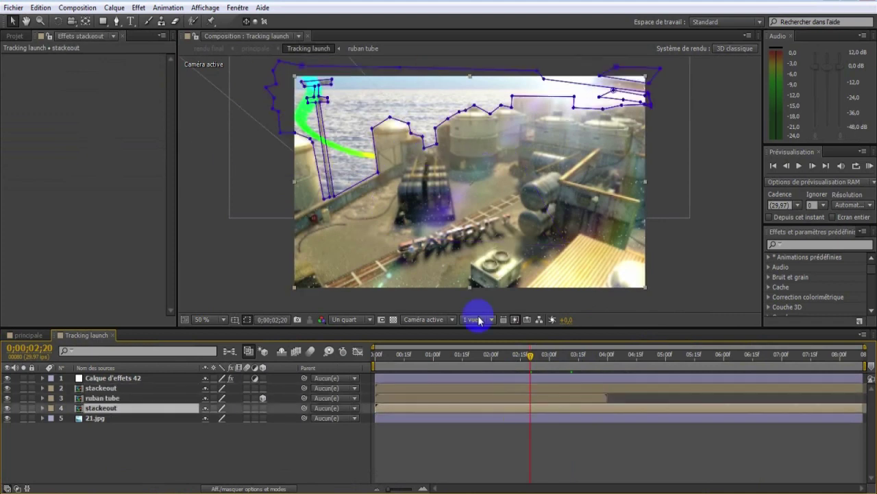
left_click_drag(530, 365, 587, 355)
Open the stackeout composition and examine the Renflement, Lueur diffuse and CC Snowfall effects on Tracking launch.mov, collapsing each one
double_click(150, 407)
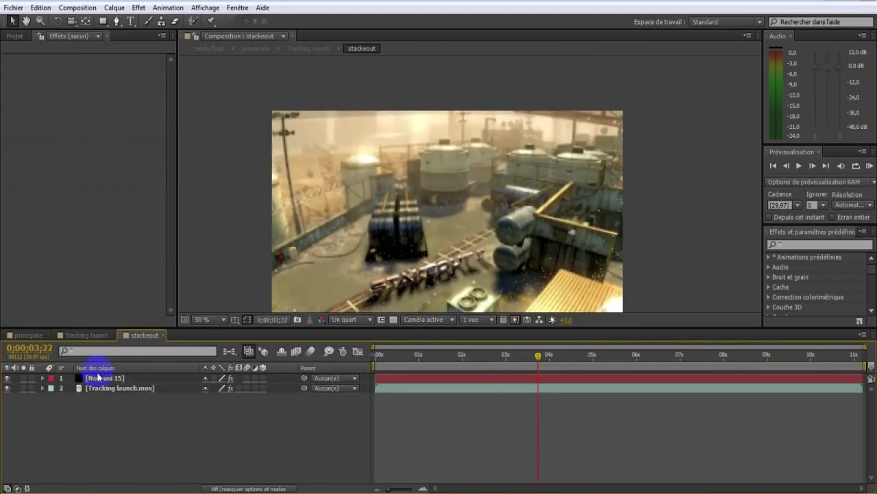
left_click(106, 378)
left_click(157, 406)
left_click(117, 388)
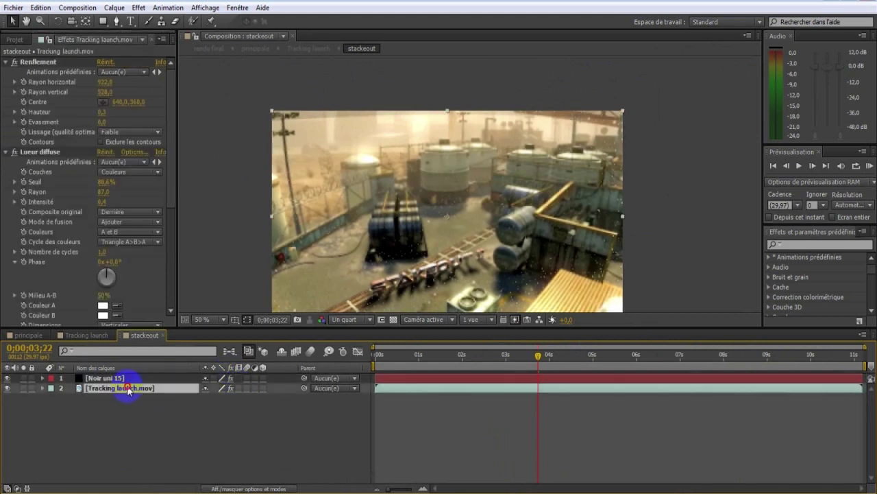
left_click(5, 62)
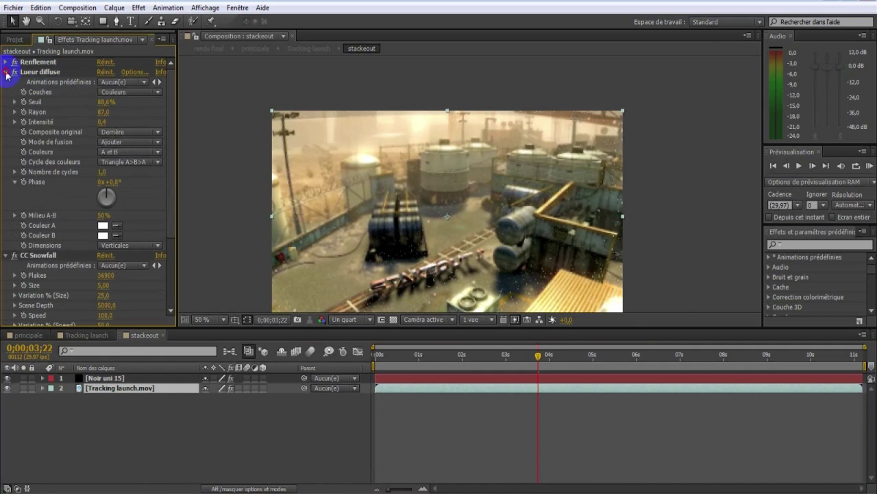
left_click(6, 73)
left_click(6, 82)
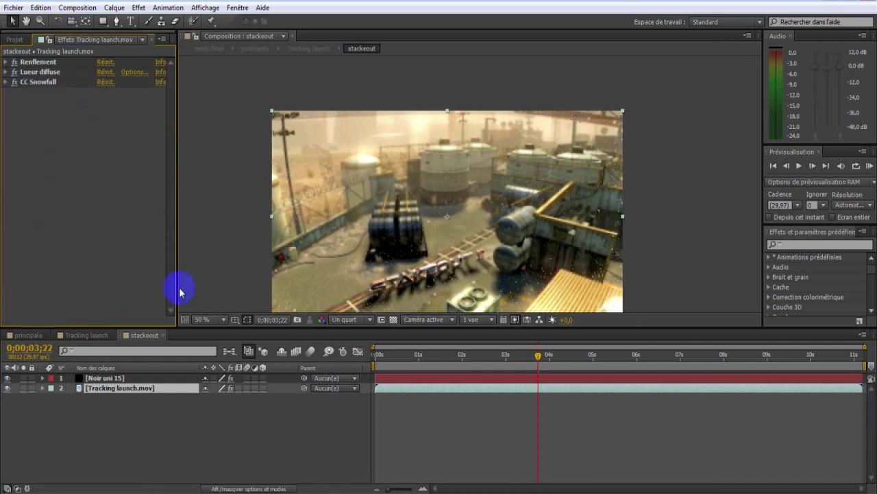
Close the stackeout and Tracking launch compositions, then preview principale at 0:01:43:27 and 0:01:45:26
left_click(162, 335)
left_click(107, 335)
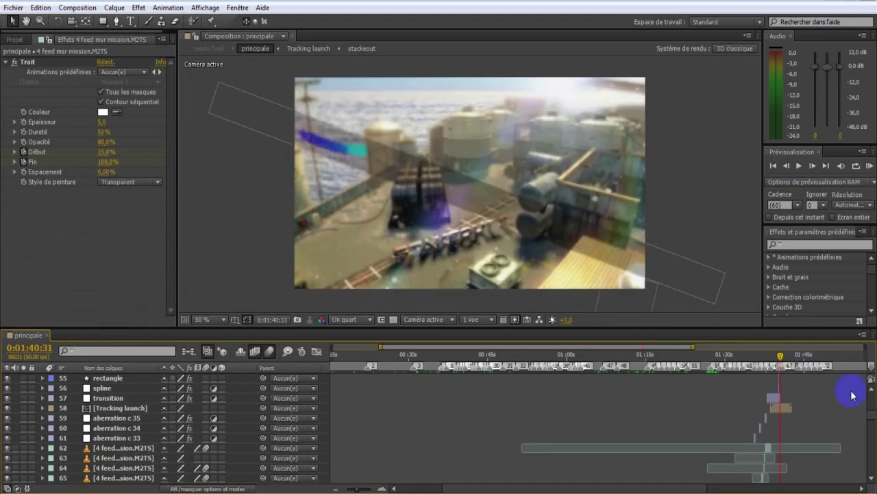
scroll(834, 394, "up", 5)
left_click(796, 361)
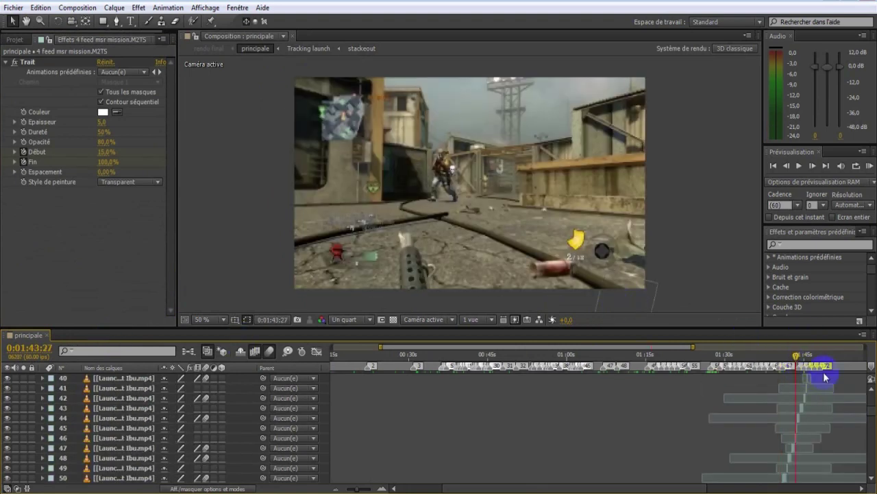
mouse_move(803, 355)
left_mouse_down()
mouse_move(791, 354)
mouse_move(805, 351)
left_mouse_up()
Find the aberration c 37, 38 and 39 layers near the playhead and examine their effects
scroll(798, 408, "up", 4)
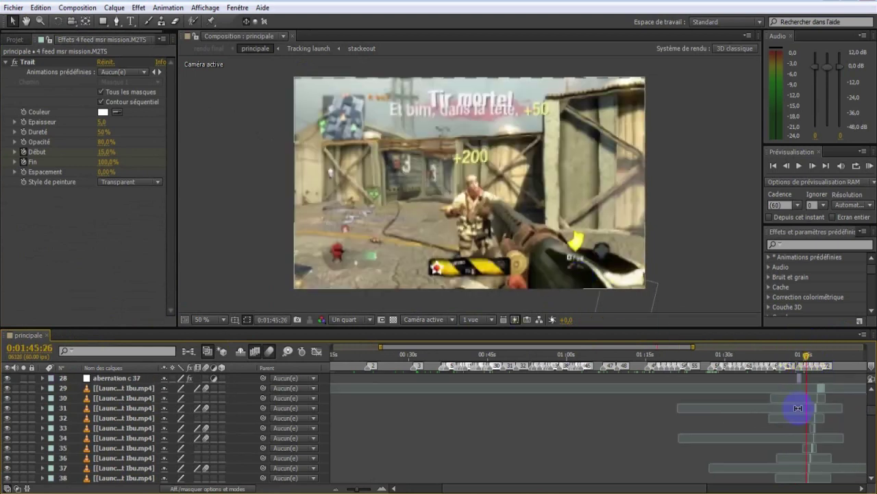
scroll(799, 409, "up", 6)
scroll(766, 409, "up", 5)
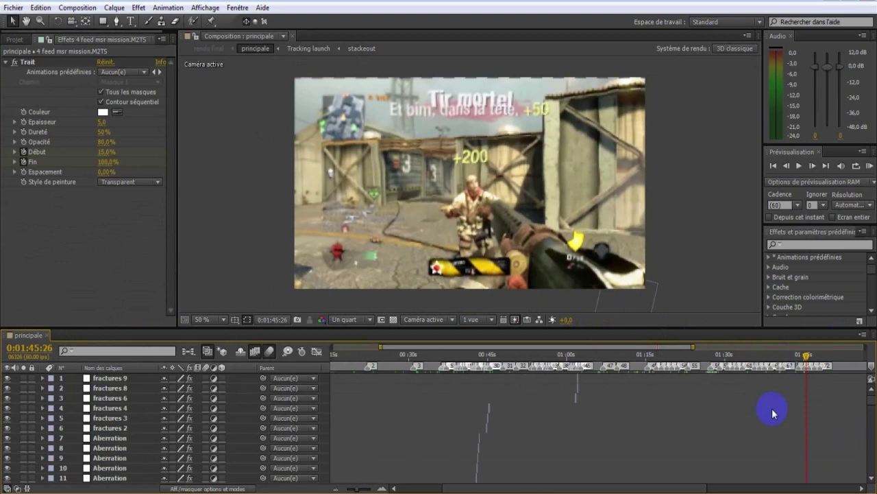
scroll(782, 425, "down", 12)
scroll(792, 445, "up", 6)
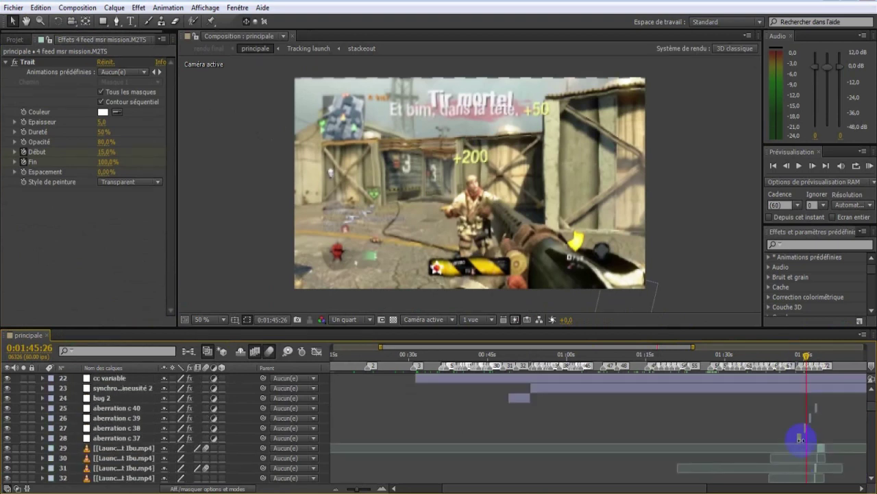
left_click(800, 437)
left_click(806, 426)
left_click(810, 416)
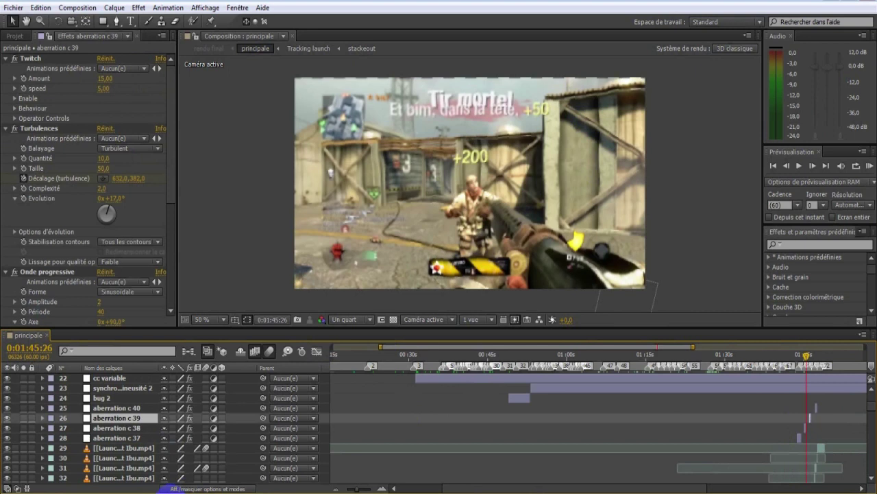
Close After Effects without saving the changes to recrutement sup3r.aep
left_click(846, 7)
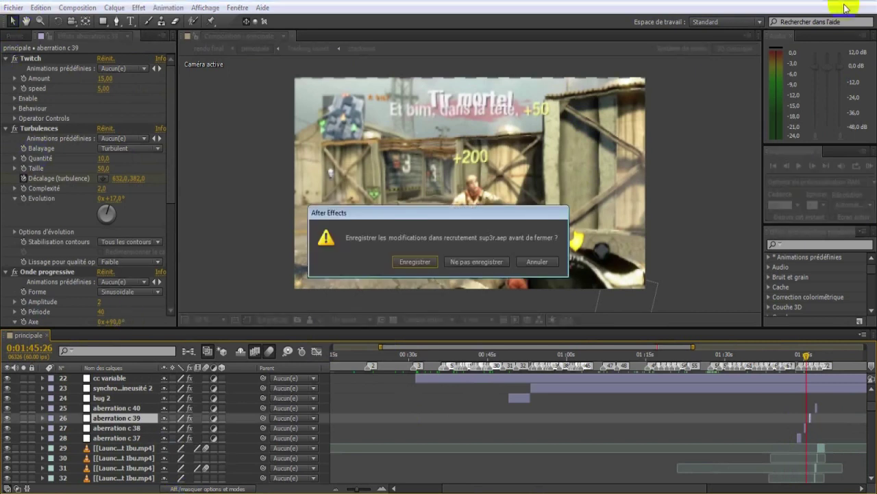
left_click(481, 265)
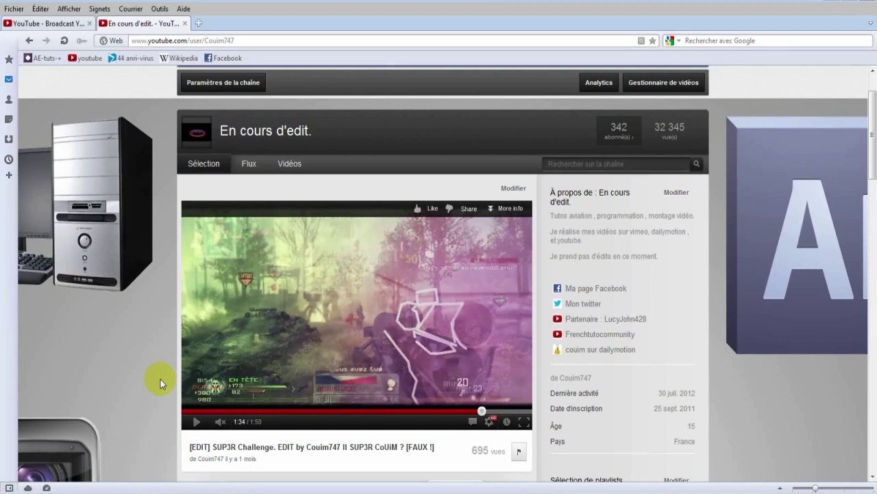
Switch to the Sony Vegas project and play the crossfaded audio tracks from the start, then from 00:00:21;07
left_click(190, 488)
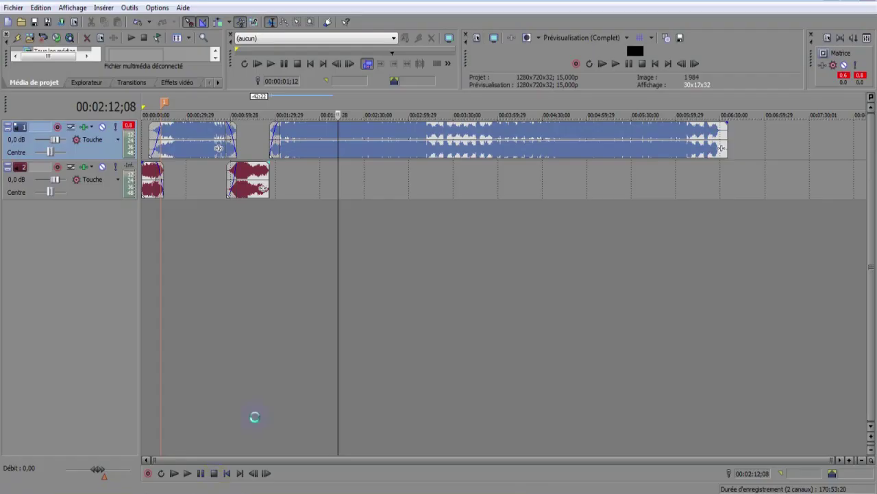
left_click(155, 282)
scroll(183, 290, "up", 5)
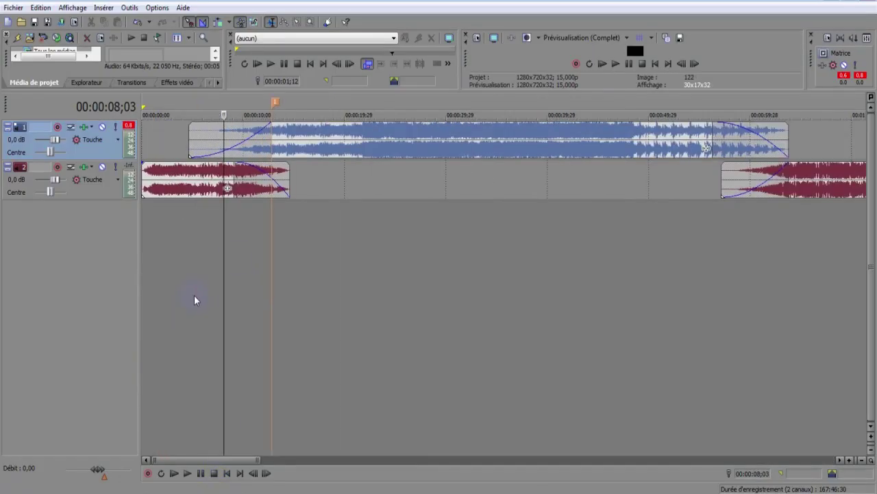
left_click_drag(226, 245, 135, 257)
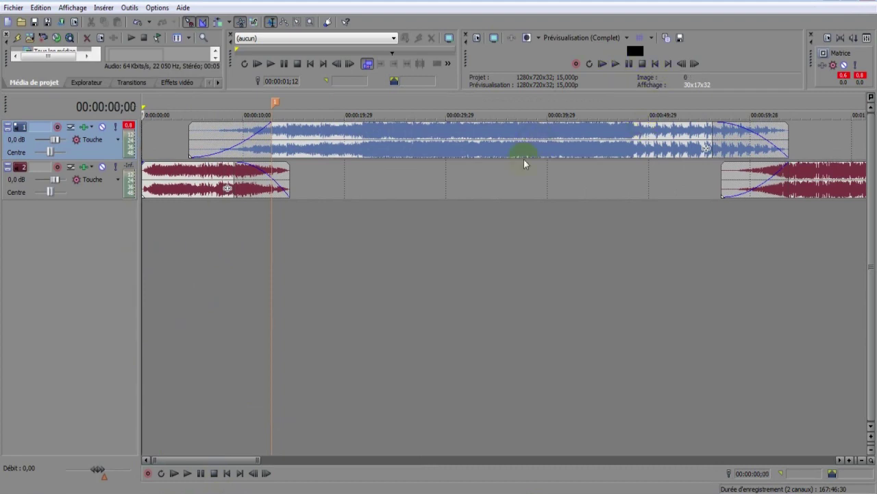
left_click(187, 474)
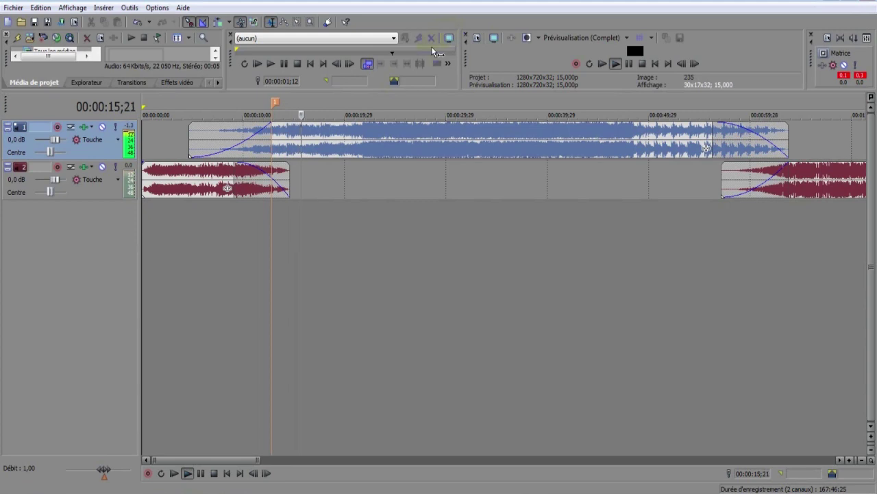
left_click(357, 192)
left_click(616, 63)
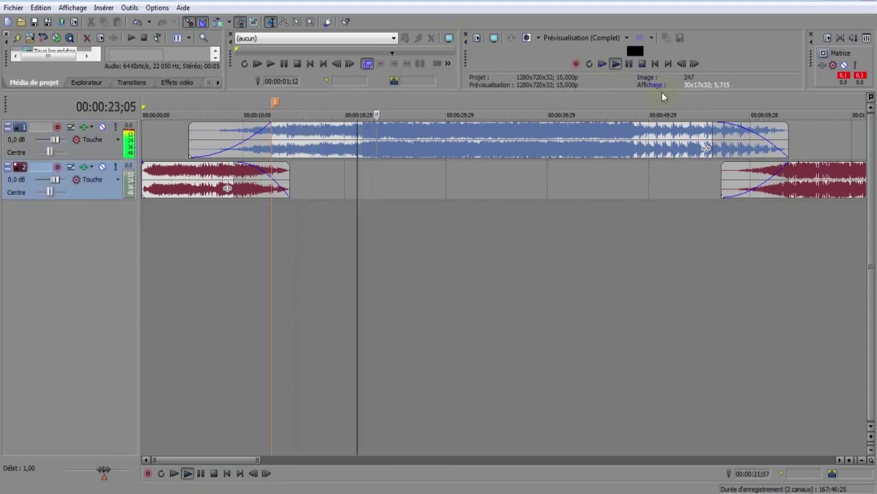
Move the playhead to 00:01:02;18, then play the second blue clip from just after its fade-in and pause at 00:01:36;29
left_click(778, 213)
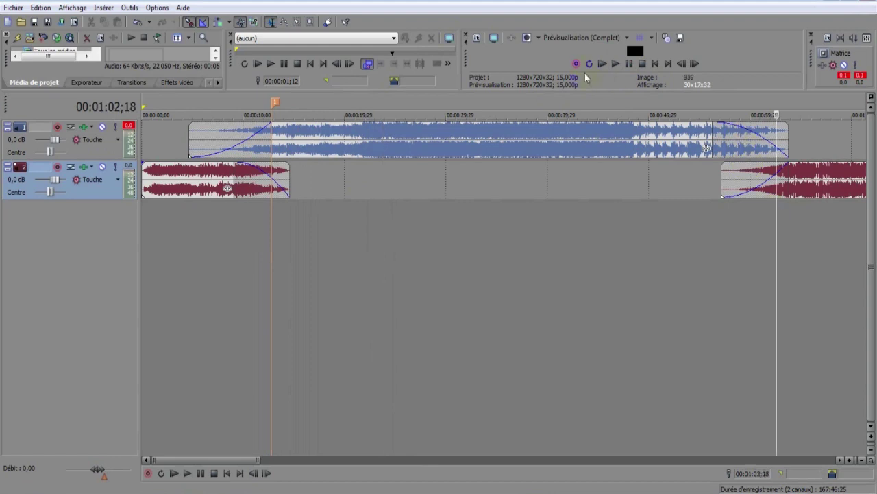
scroll(749, 242, "down", 2)
left_click(619, 172)
left_click(617, 63)
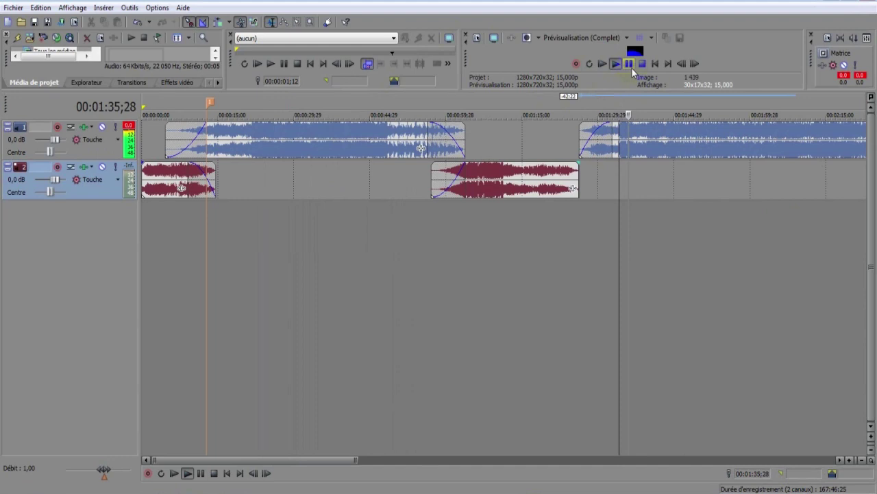
left_click(629, 63)
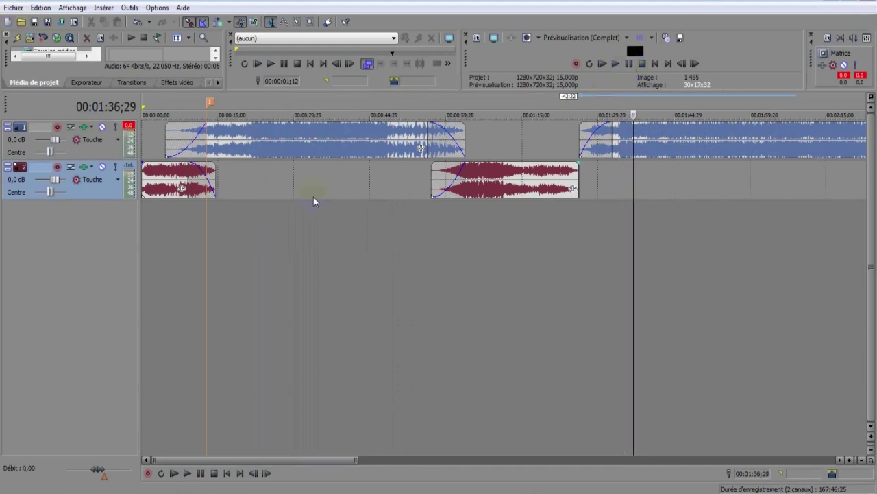
Switch to Opera's mail view, go from the channel page to the YouTube home page and browse the subscriptions feed
right_click(597, 492)
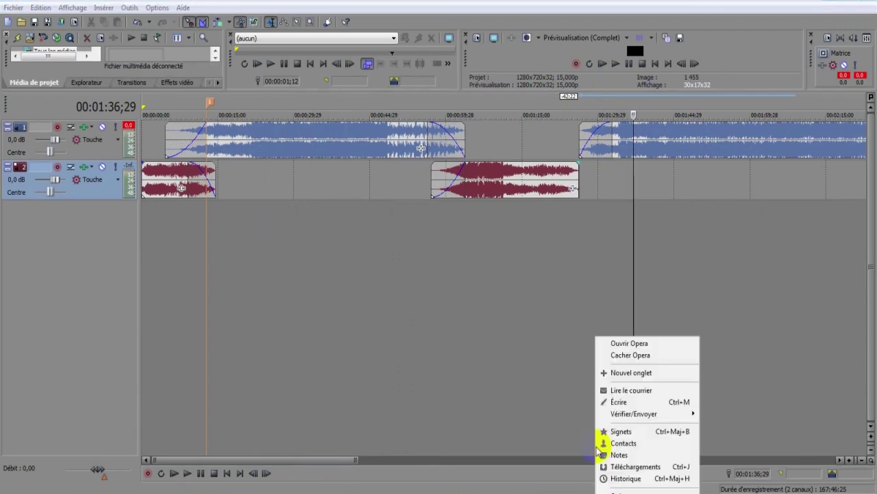
left_click(609, 395)
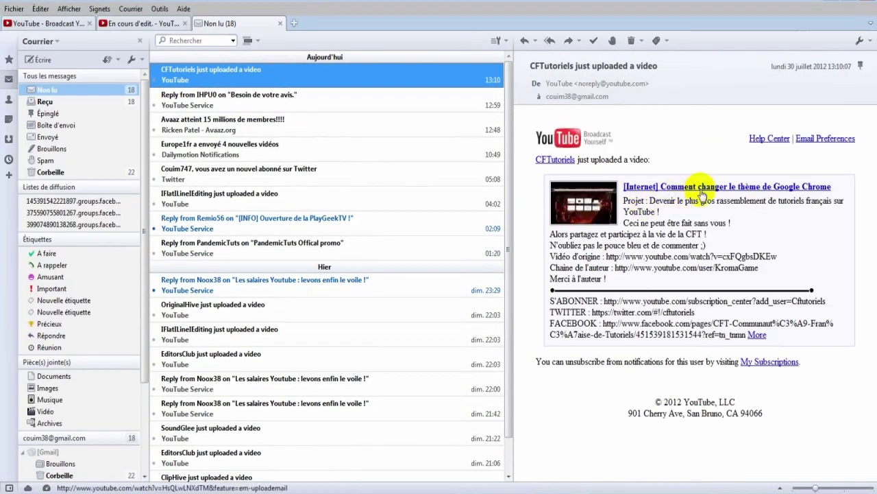
left_click(141, 24)
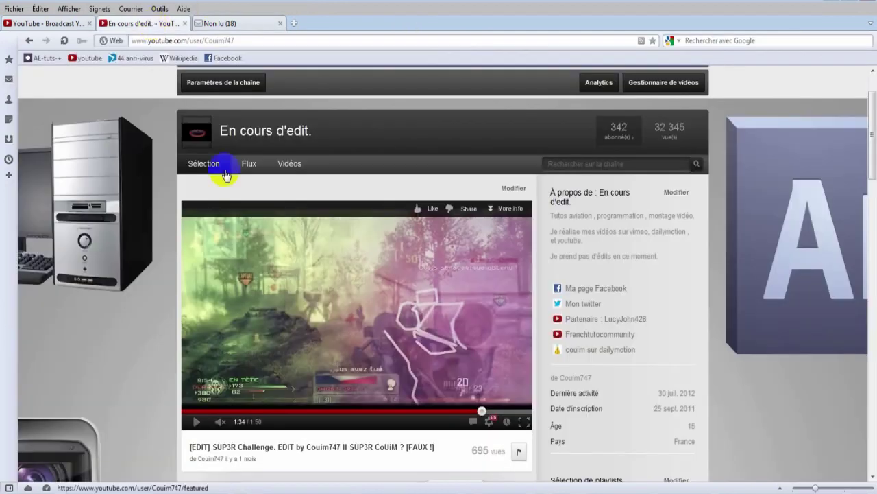
scroll(219, 142, "up", 2)
left_click(214, 82)
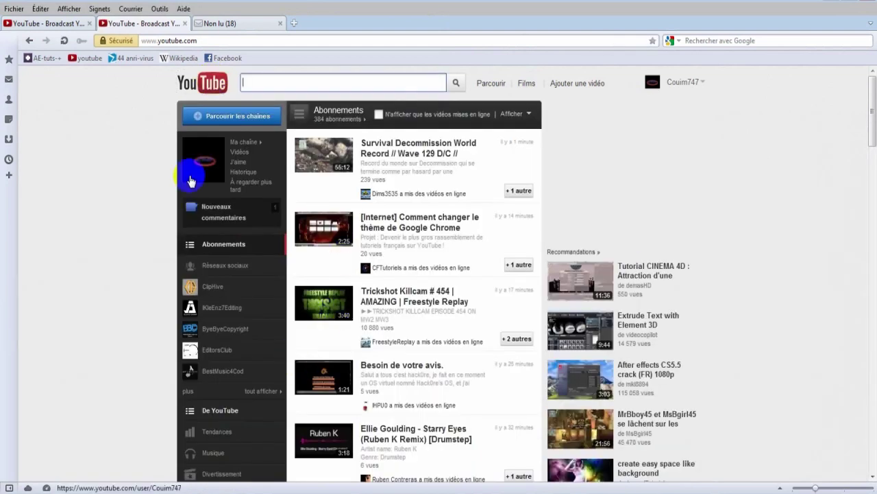
scroll(480, 205, "down", 3)
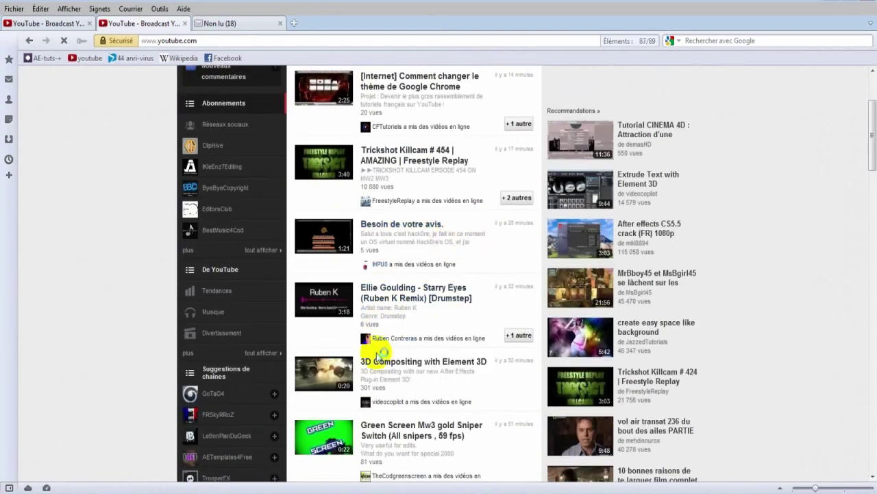
scroll(379, 377, "down", 8)
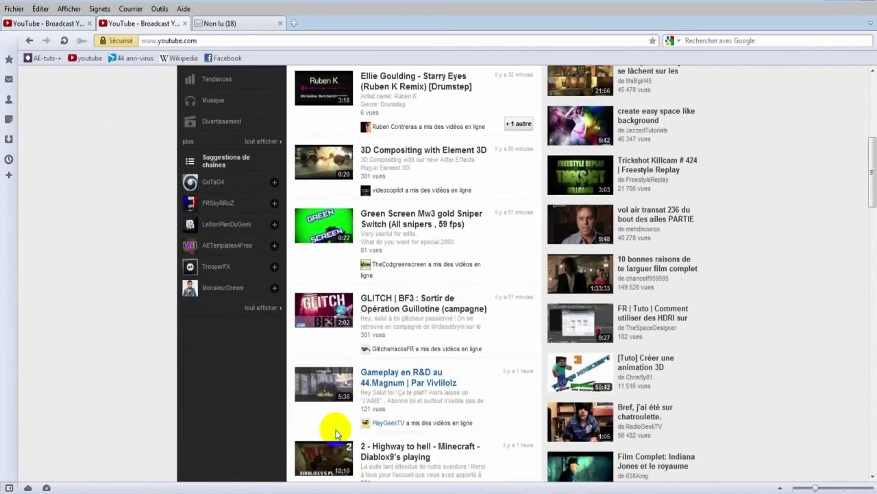
scroll(336, 425, "down", 3)
scroll(266, 250, "up", 15)
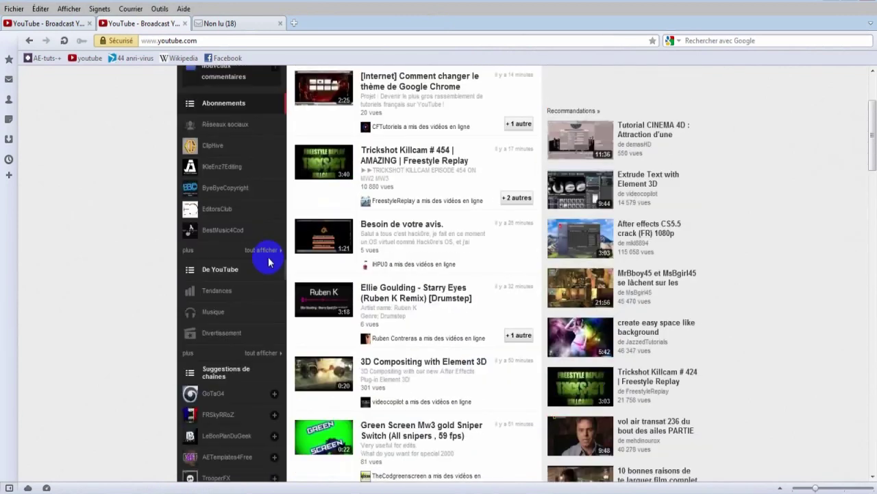
Open the channel's video manager and play the uploaded video "Motion graphic 2D (design) I TUTO bientôt !"
left_click(72, 22)
scroll(480, 123, "up", 4)
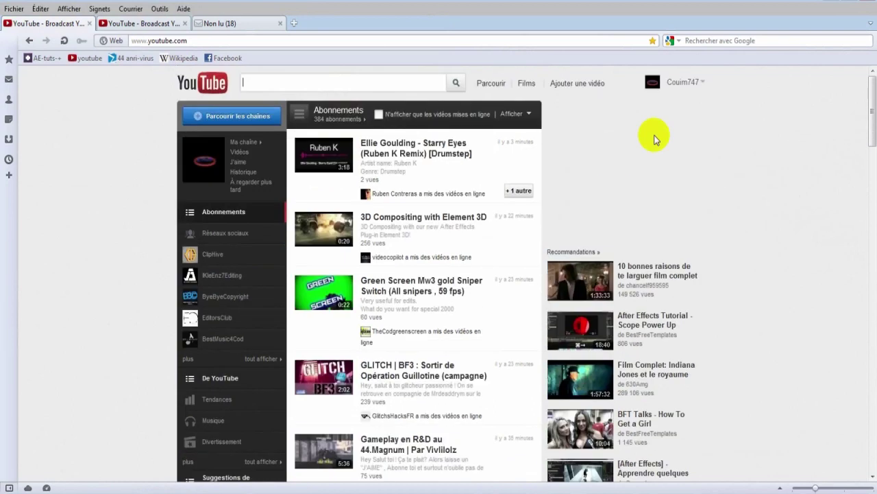
left_click(670, 87)
left_click(672, 124)
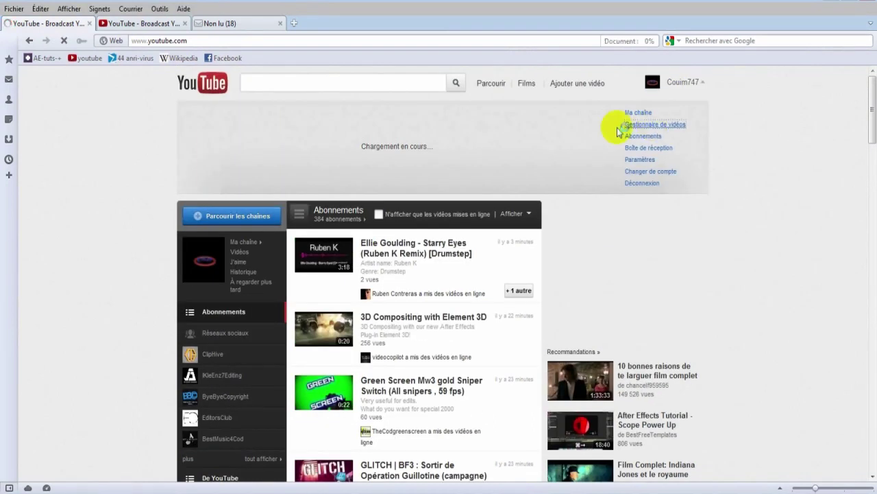
scroll(455, 228, "down", 2)
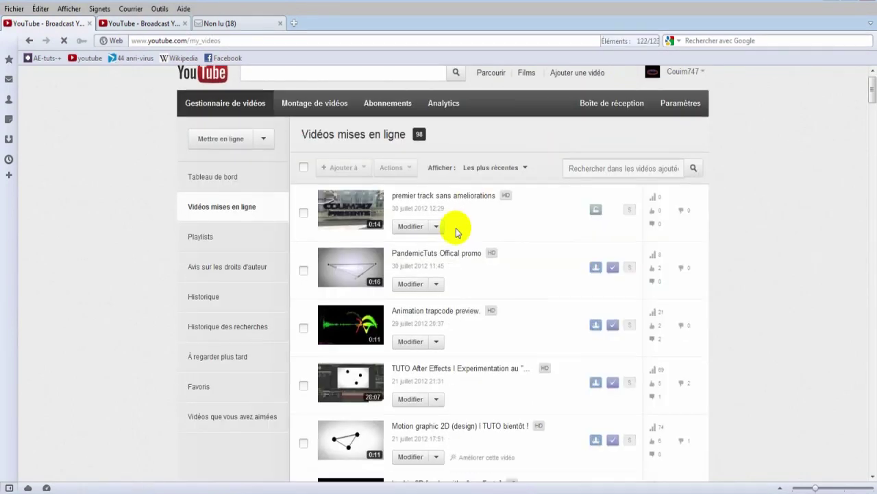
scroll(421, 248, "down", 2)
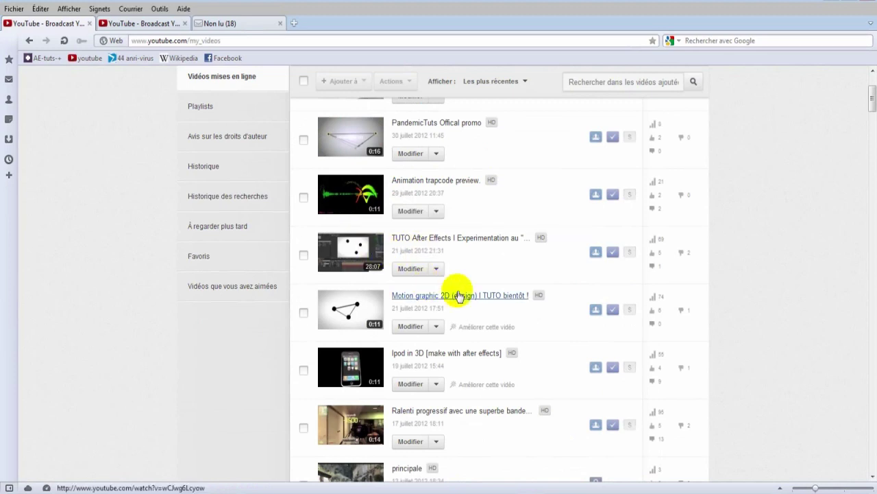
left_click(476, 300)
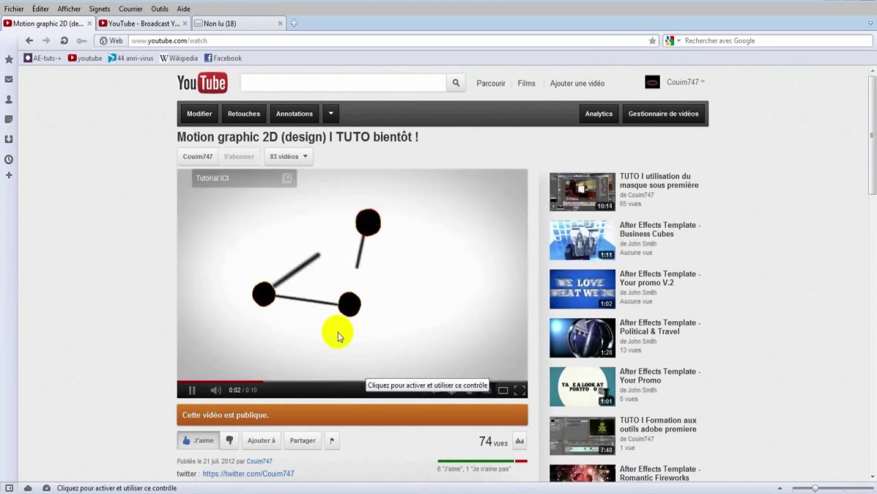
Open the linked After Effects motion graphic tutorial, close the original video's tab, pause the tutorial and expand its description
left_click(222, 181)
left_click(89, 24)
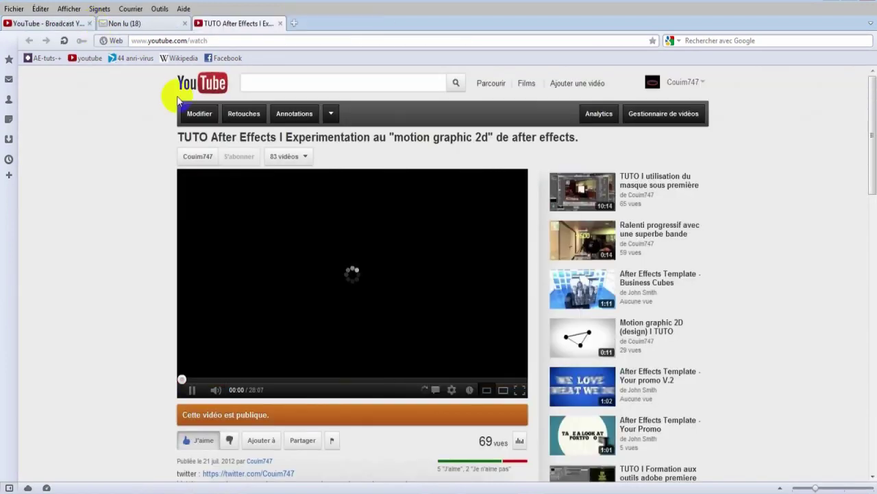
left_click(192, 391)
scroll(226, 415, "down", 3)
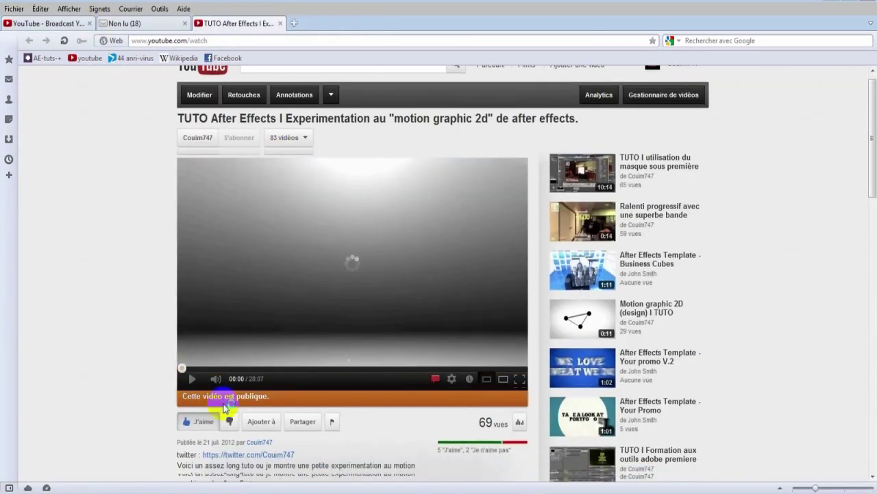
left_click(349, 372)
scroll(353, 357, "down", 4)
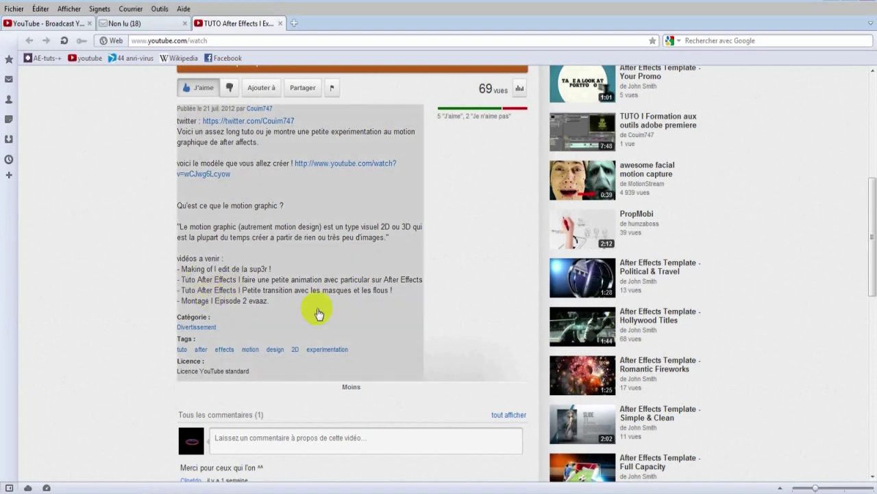
Add "( pas sur)" after the masks and blurs transition tutorial in the description's upcoming videos list and save the change
left_click(364, 298)
left_click_drag(484, 140, 482, 171)
left_click(399, 165)
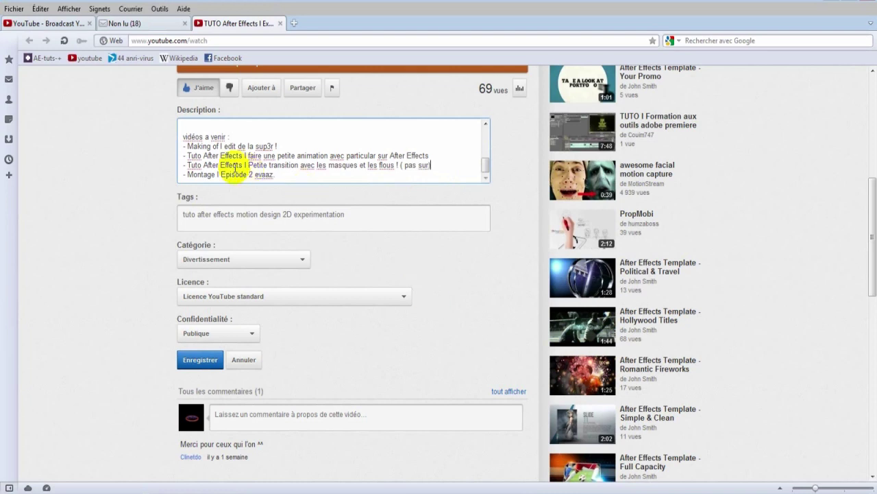
left_click(202, 361)
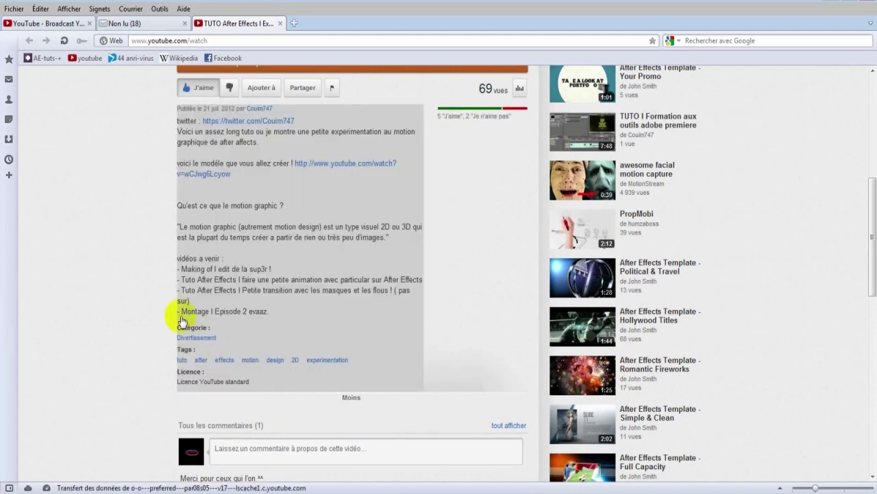
Return from the tutorial's video page to the YouTube home page
scroll(260, 329, "up", 4)
scroll(267, 336, "up", 3)
left_click(210, 84)
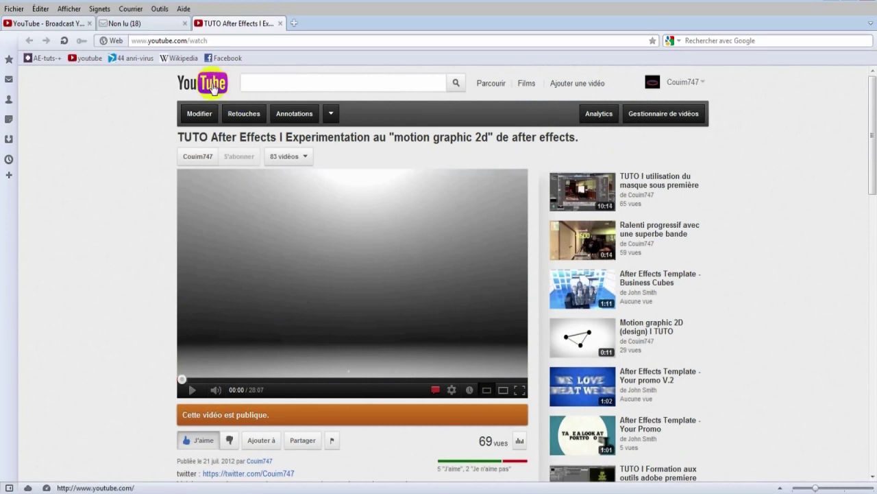